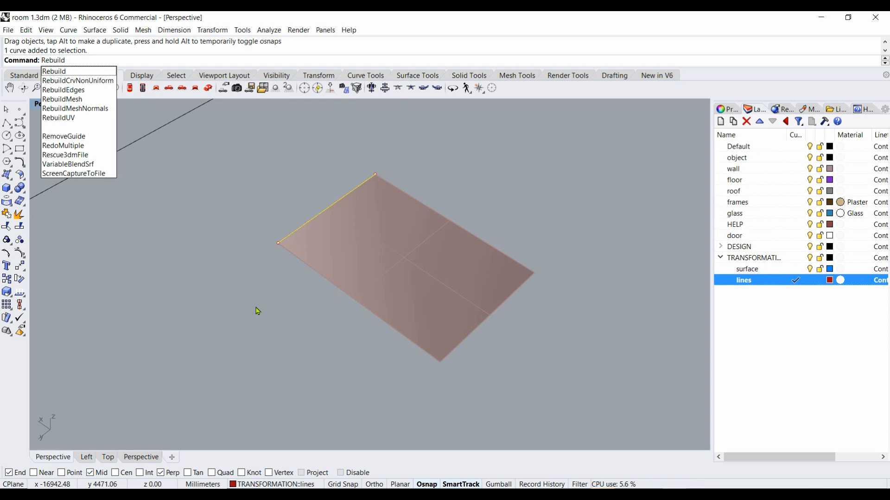
# Rebuild the selected edge curve with a point count of 4 and degree 1, deleting the input.
pyautogui.press('Return')
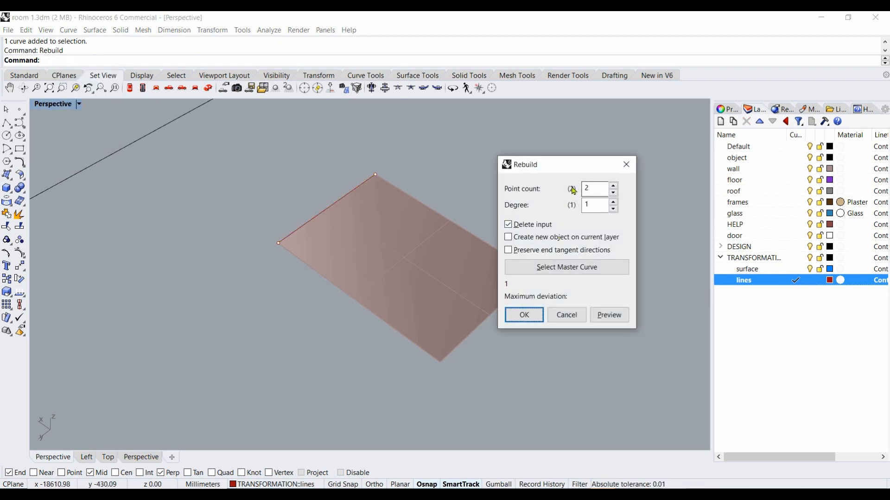
pyautogui.doubleClick(589, 186)
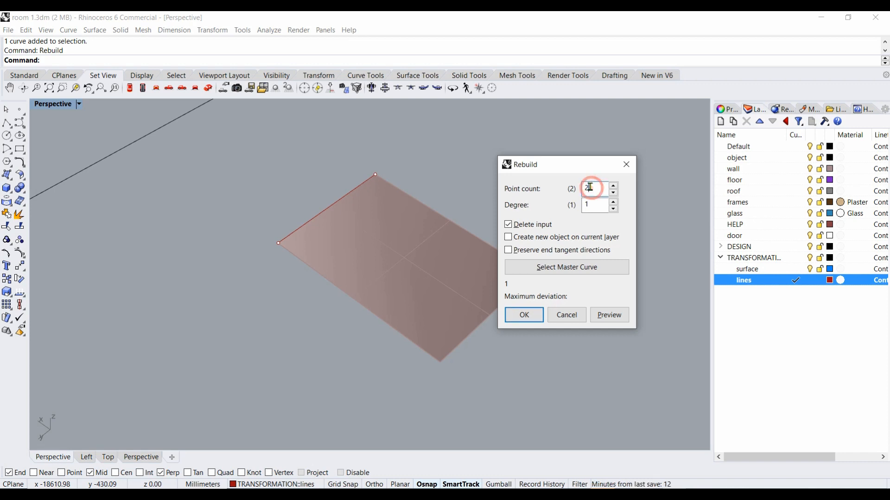
pyautogui.write('4')
pyautogui.click(599, 207)
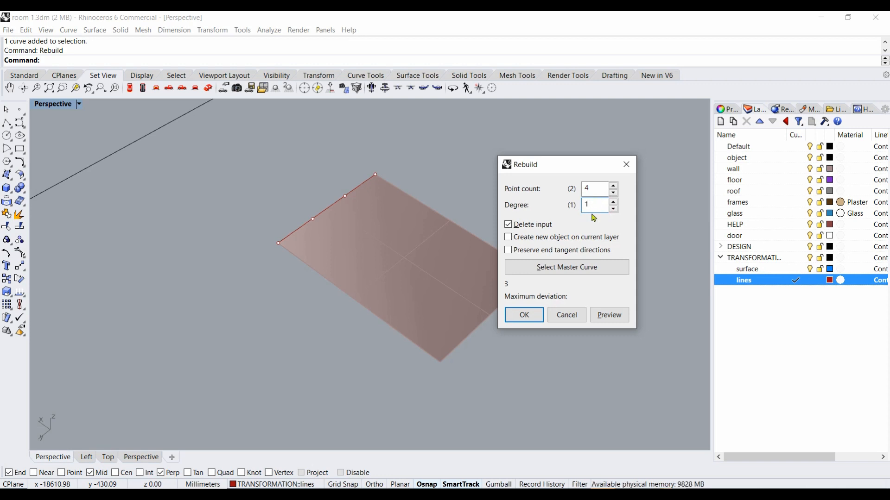
pyautogui.click(525, 315)
# Try moving one inner control point of the degree 1 curve into the surface, and undo both the move and the rebuild.
pyautogui.click(346, 197)
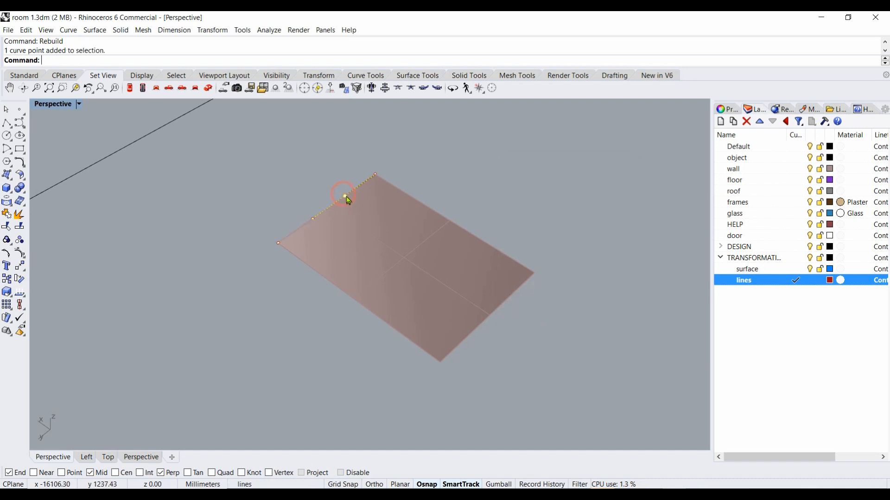
pyautogui.moveTo(348, 200); pyautogui.dragTo(387, 221)
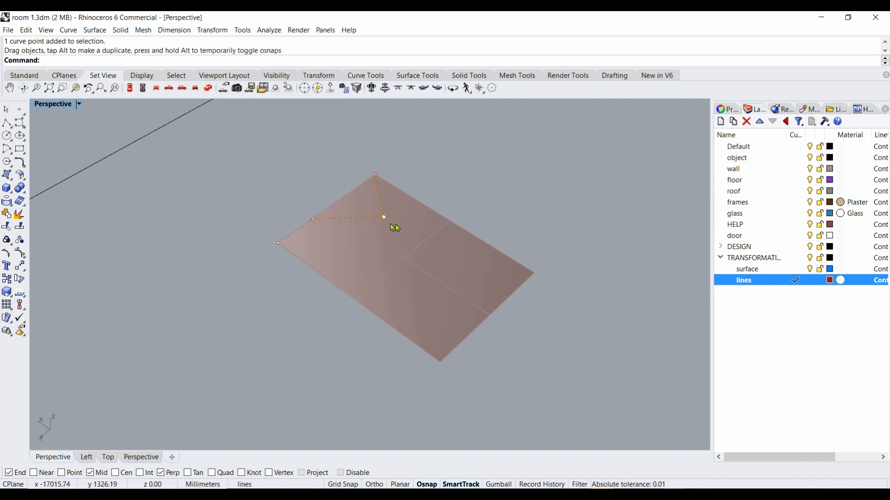
pyautogui.hotkey('ctrl', 'z')
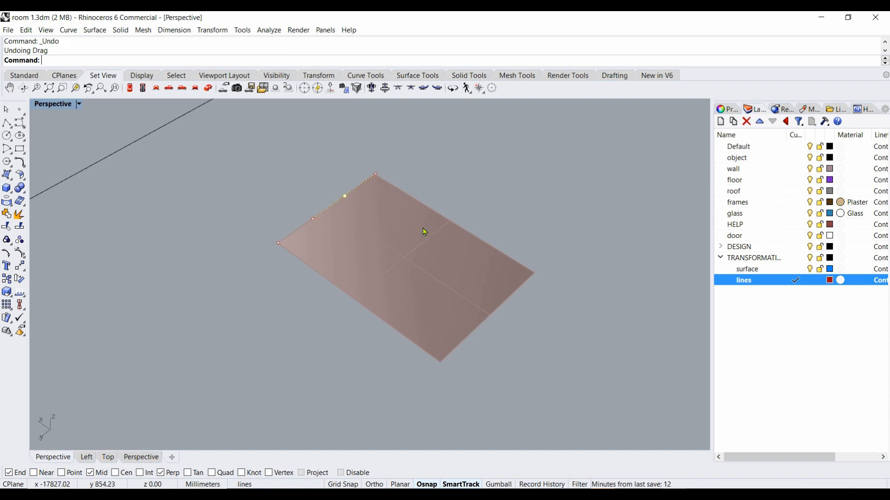
pyautogui.hotkey('ctrl', 'z')
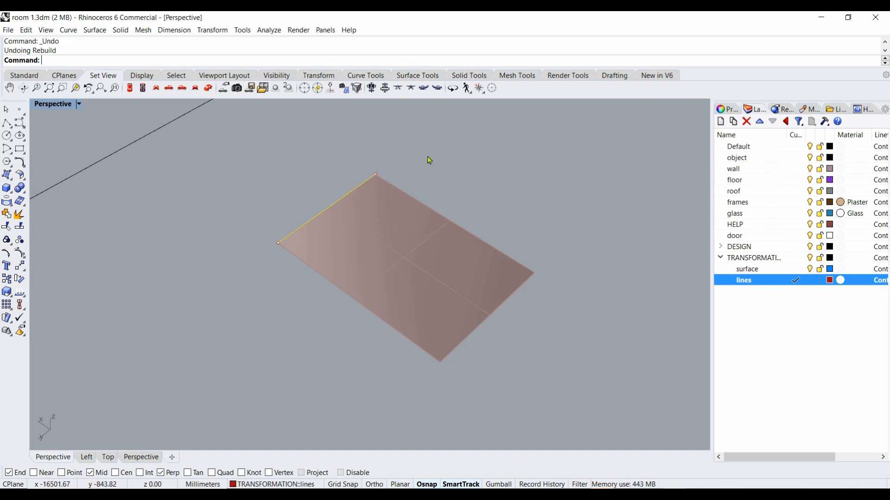
# Rebuild the edge curve with a point count of 4 and degree 3.
pyautogui.write('Rebuild')
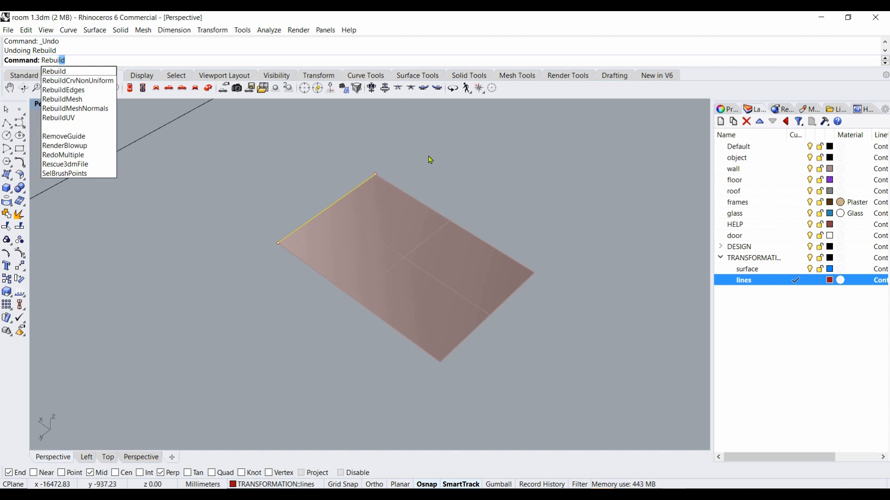
pyautogui.press('Return')
pyautogui.doubleClick(585, 206)
pyautogui.write('3')
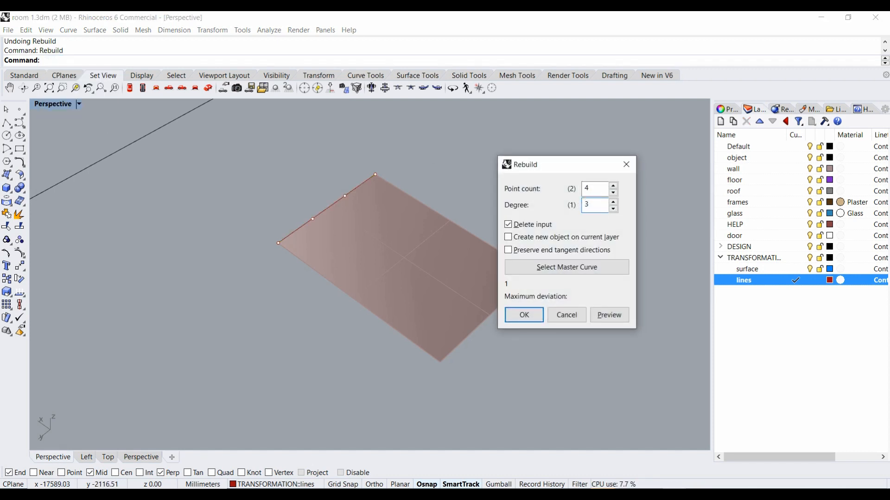
pyautogui.click(534, 319)
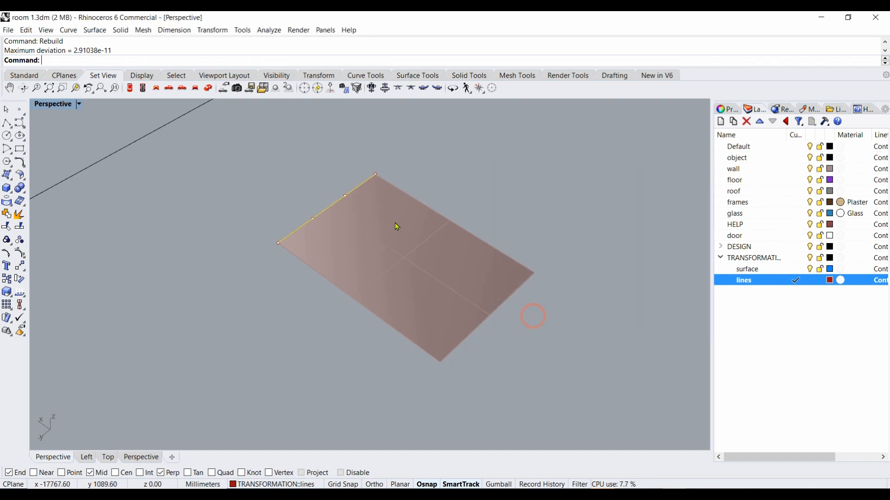
# Try bending the rebuilt curve by moving one inner control point, undo the move, and reselect the curve.
pyautogui.moveTo(347, 200); pyautogui.dragTo(382, 218)
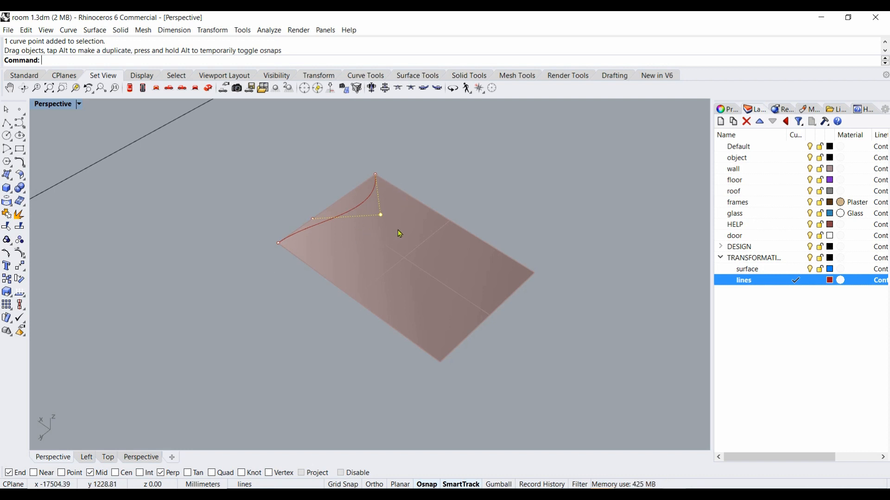
pyautogui.hotkey('ctrl', 'z')
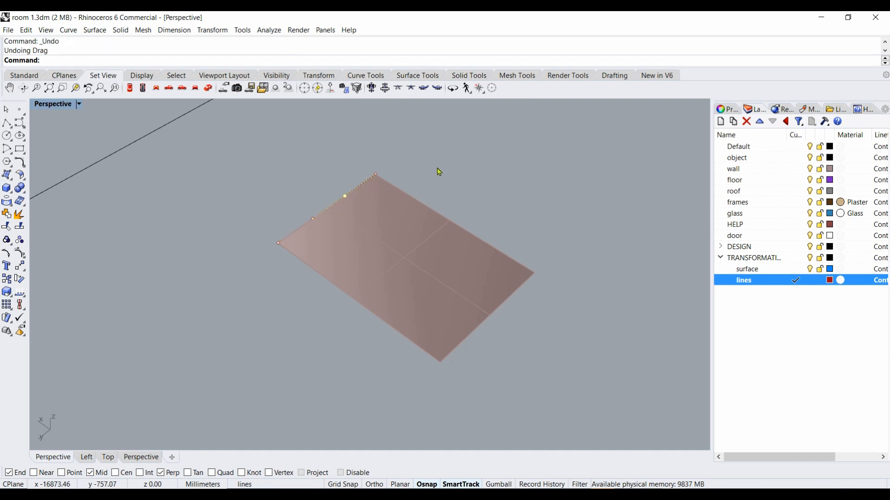
pyautogui.click(355, 188)
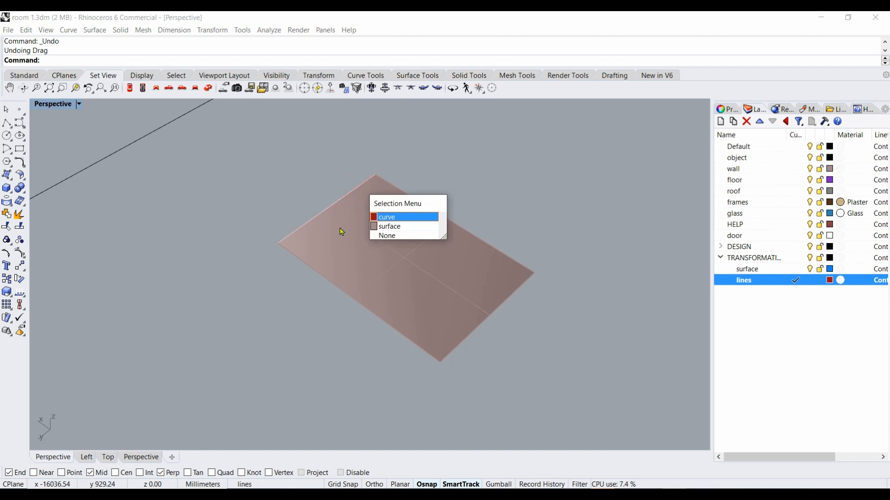
pyautogui.click(381, 218)
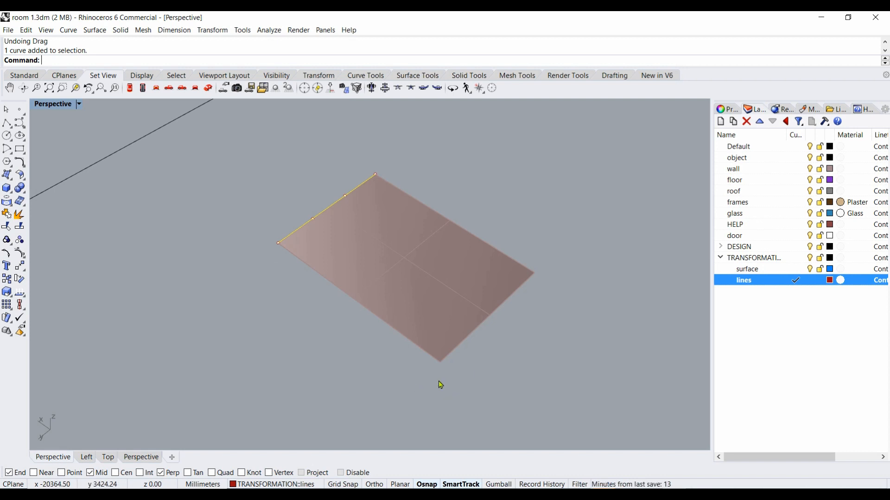
# Measure the distance between the end corners of the surface's long edge, starting at the rebuilt curve's end.
pyautogui.write('Distance')
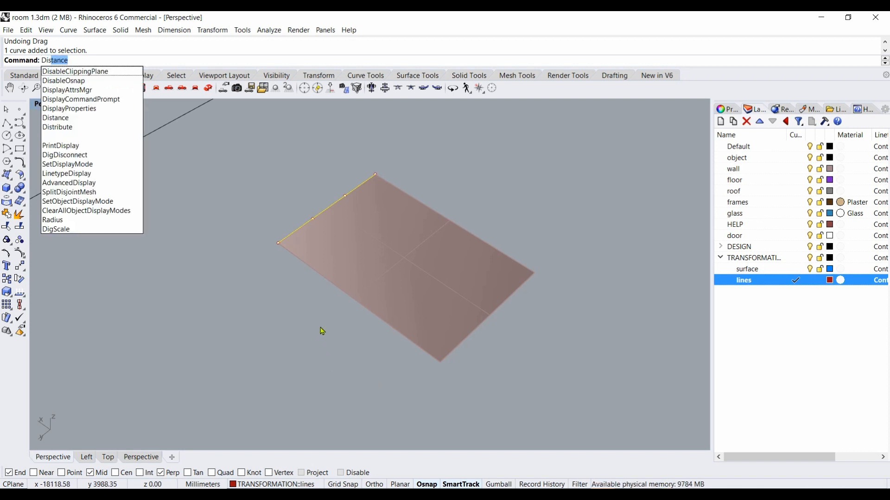
pyautogui.press('Return')
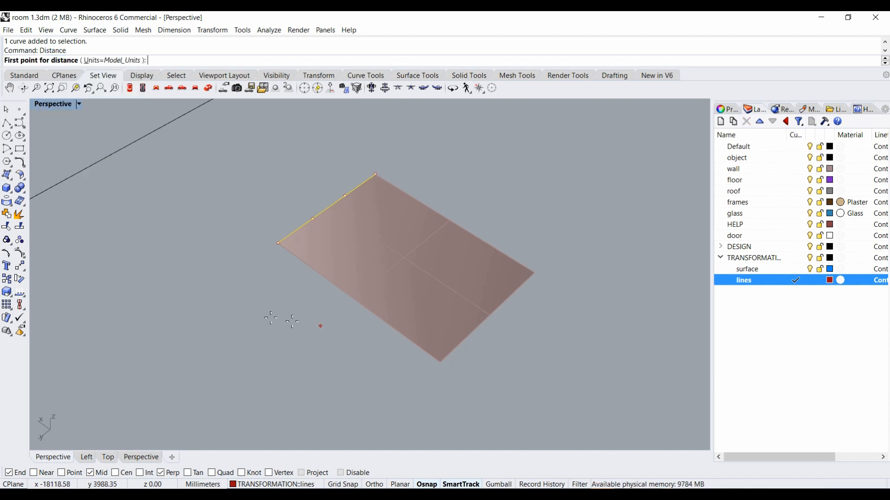
pyautogui.click(278, 242)
pyautogui.click(436, 359)
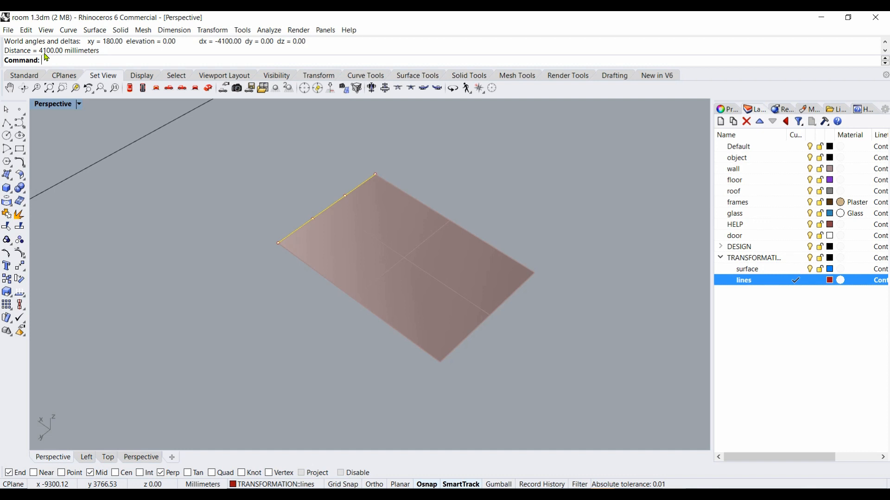
# Array the rebuilt edge curve across the surface with 8 items in X, 1 in Z, and a spacing of 4100/8 along the long edge.
pyautogui.click(281, 275)
pyautogui.click(312, 219)
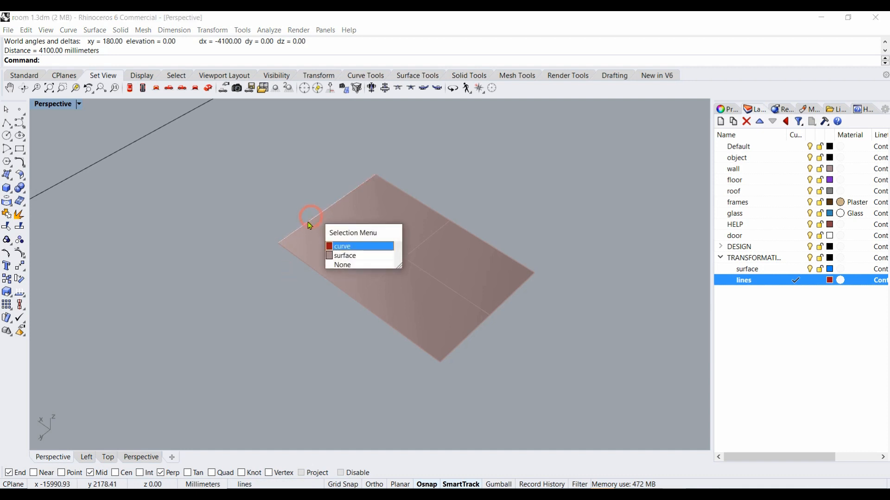
pyautogui.click(343, 246)
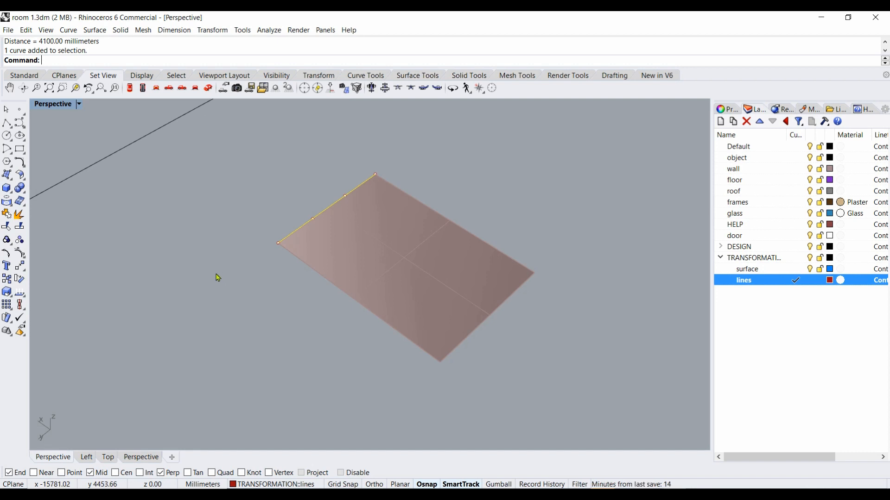
pyautogui.click(7, 306)
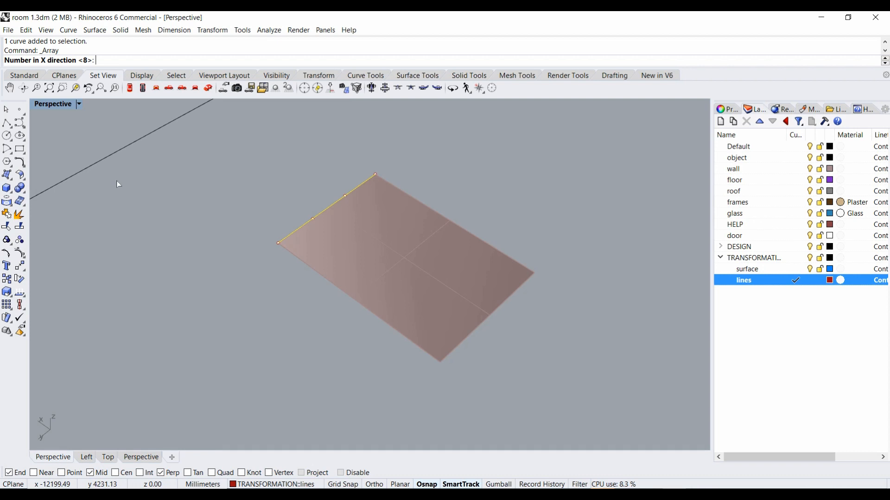
pyautogui.press('Return')
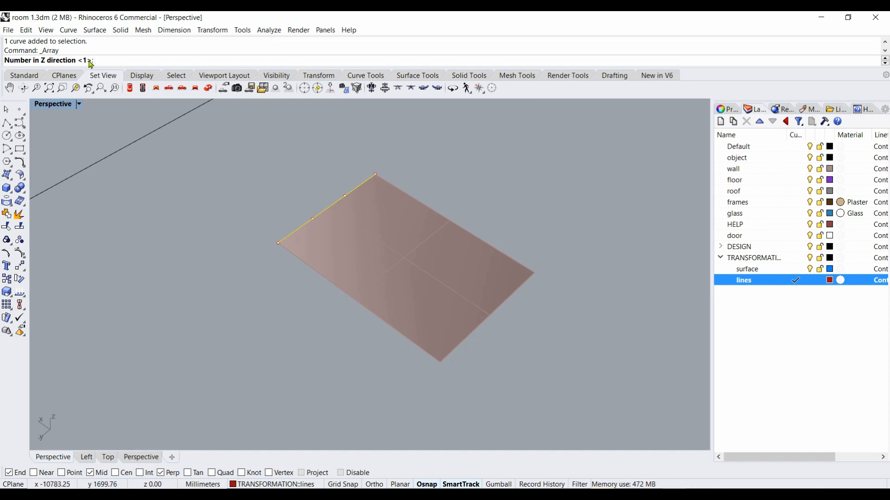
pyautogui.press('Return')
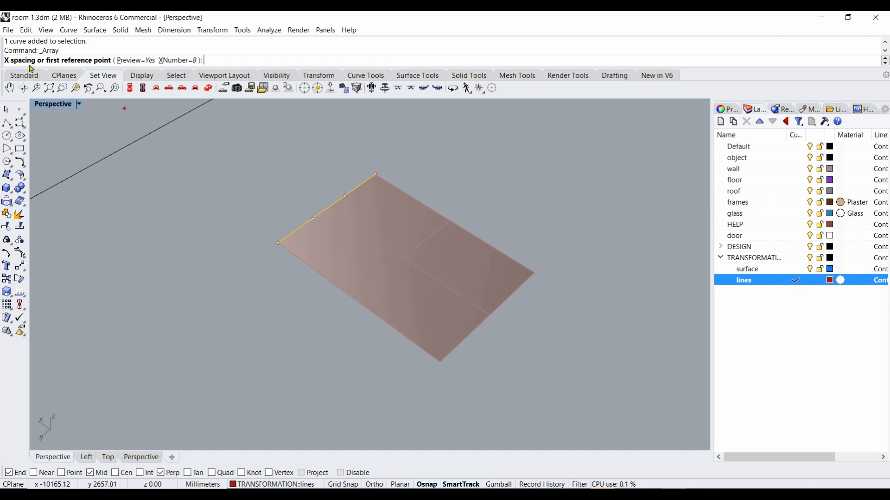
pyautogui.click(278, 242)
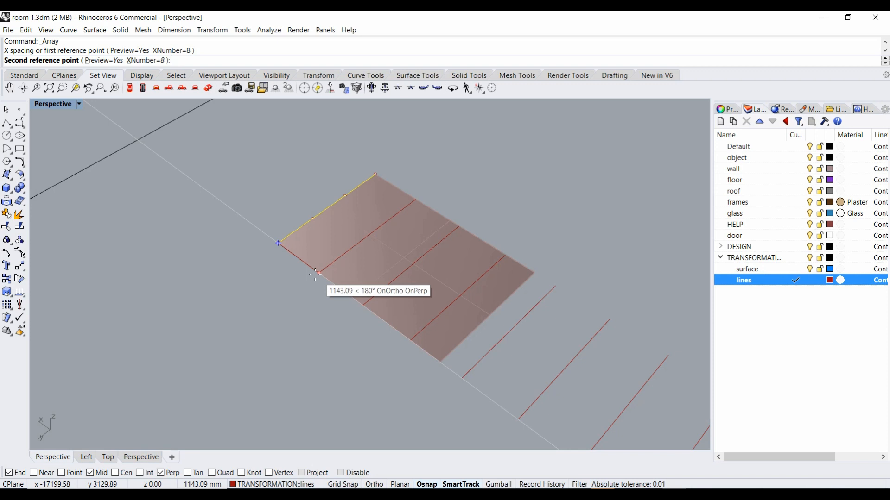
pyautogui.write('4100')
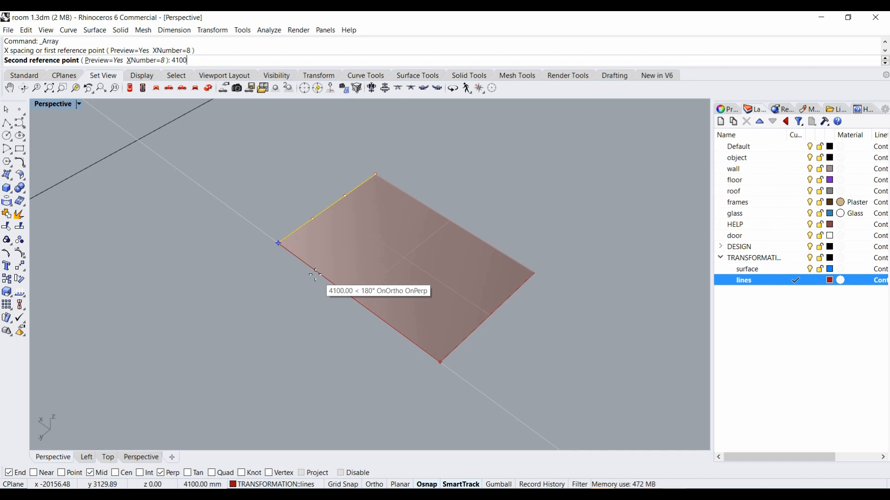
pyautogui.write('/')
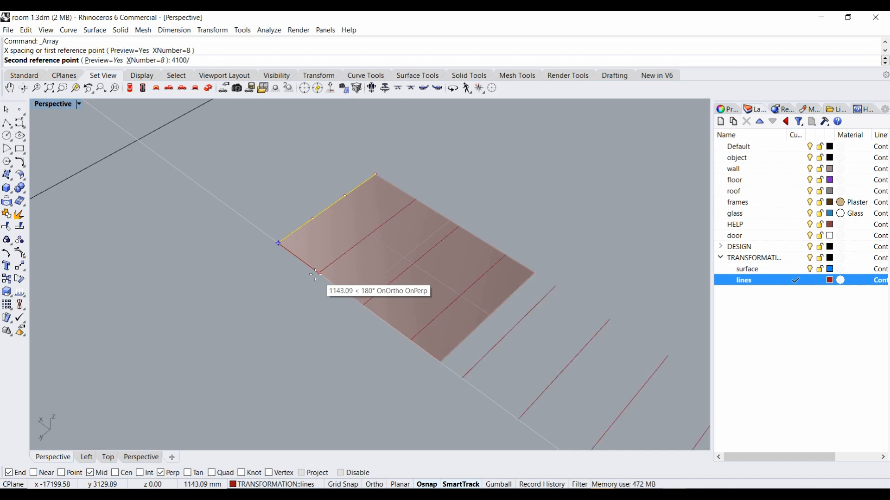
pyautogui.write('8')
pyautogui.press('Return')
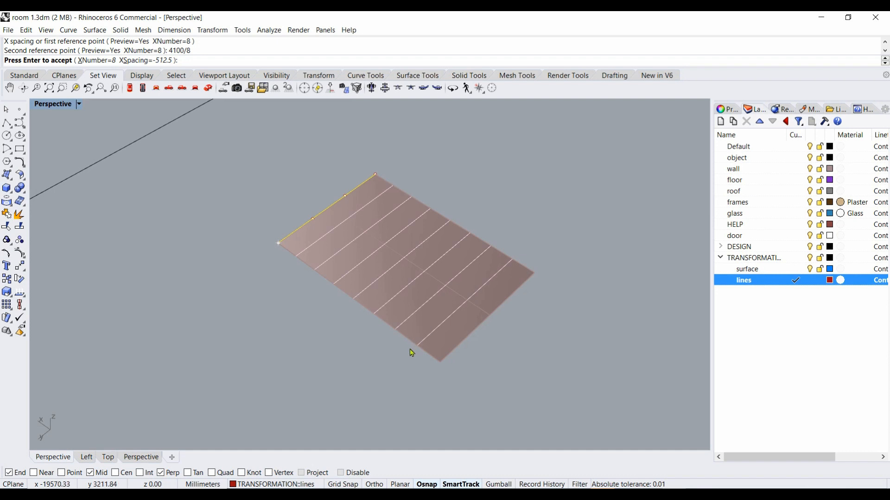
pyautogui.press('Return')
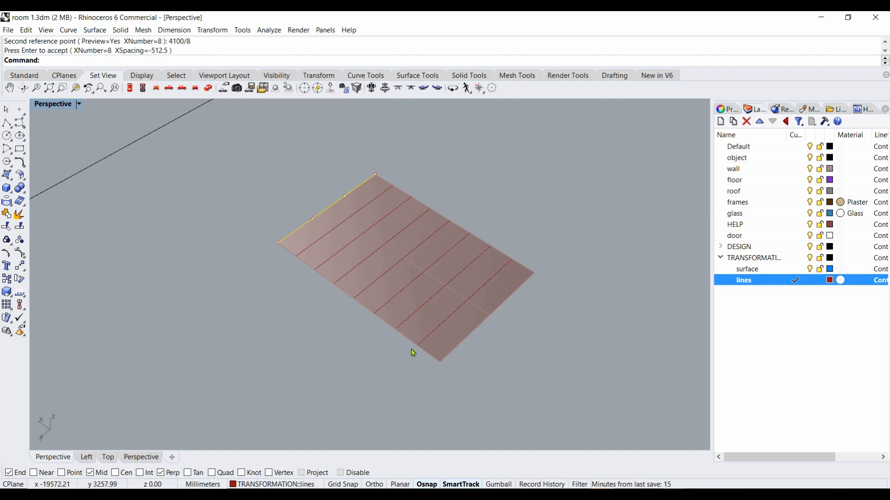
# Copy the last arrayed curve from its endpoint to the surface's far corner so it lies on the opposite short edge.
pyautogui.click(404, 362)
pyautogui.click(437, 328)
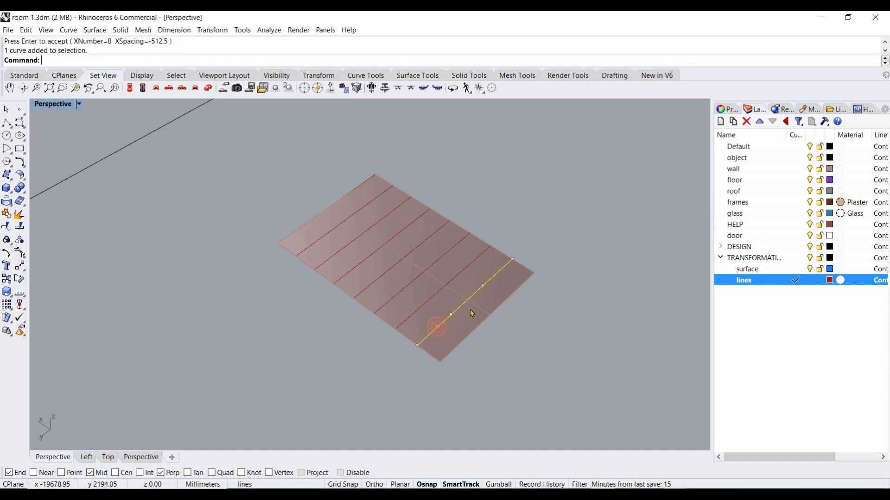
pyautogui.click(7, 279)
pyautogui.click(511, 258)
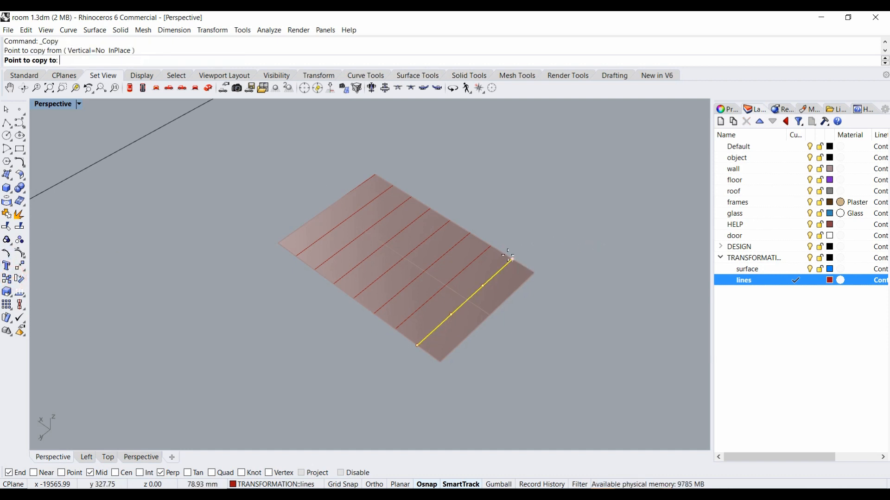
pyautogui.rightClick(596, 268)
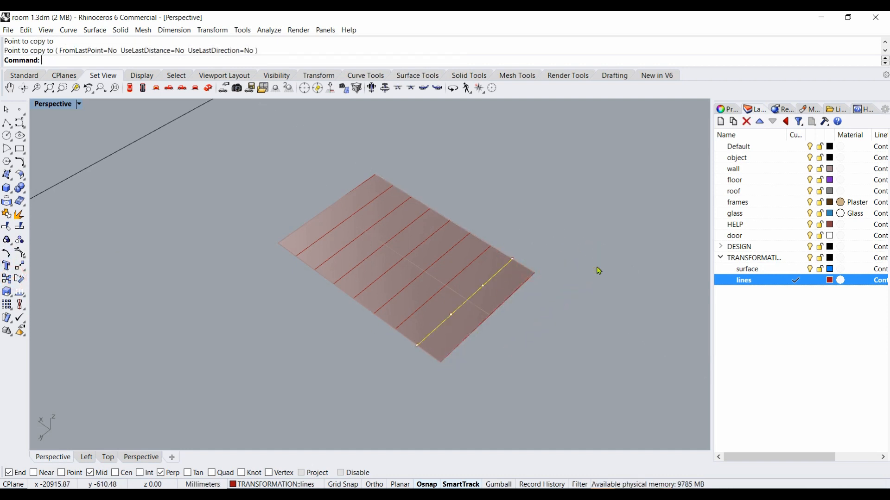
pyautogui.click(545, 216)
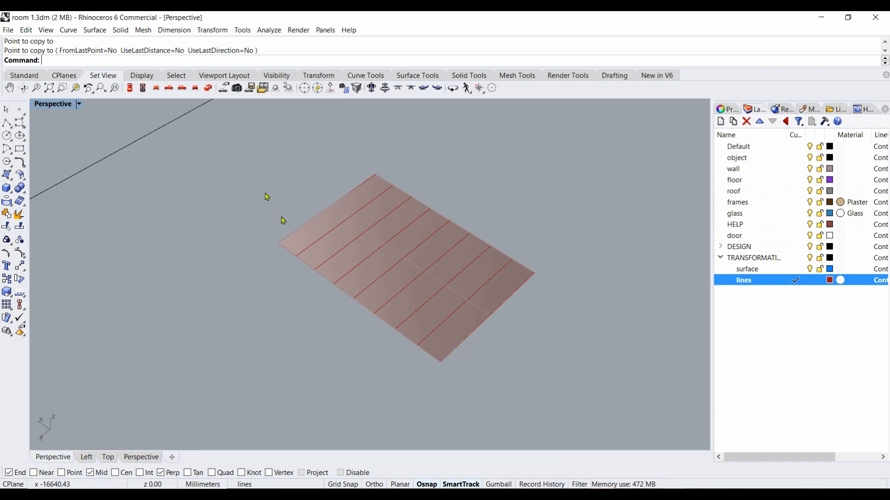
# Model a box 1000 mm long, 1000 mm wide and 1000 mm high beside the short end of the rectangular surface.
pyautogui.click(6, 191)
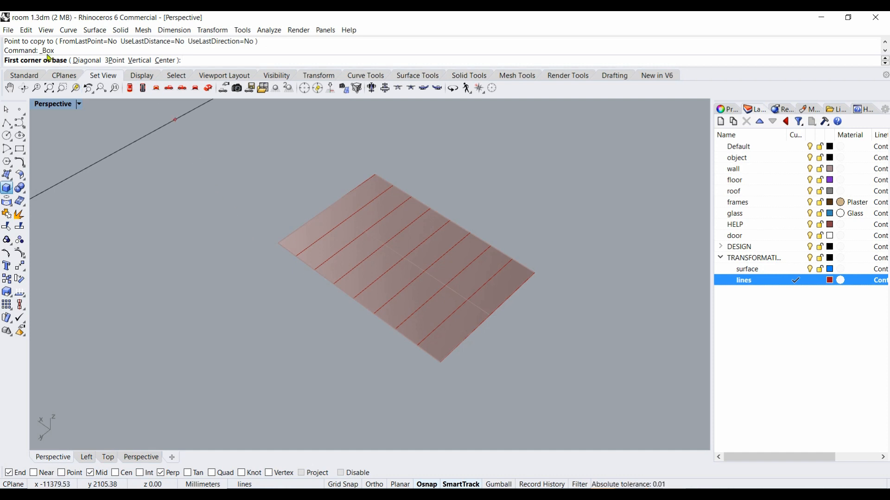
pyautogui.click(227, 233)
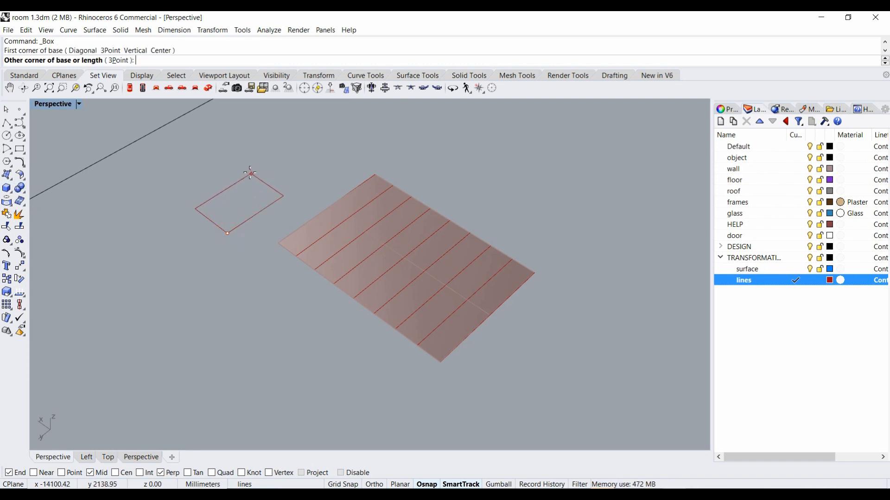
pyautogui.write('1000')
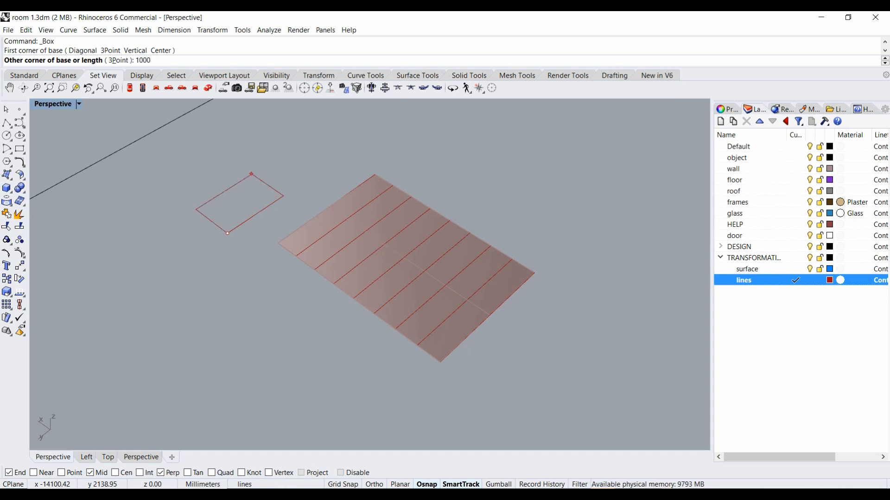
pyautogui.press('Return')
pyautogui.write('000')
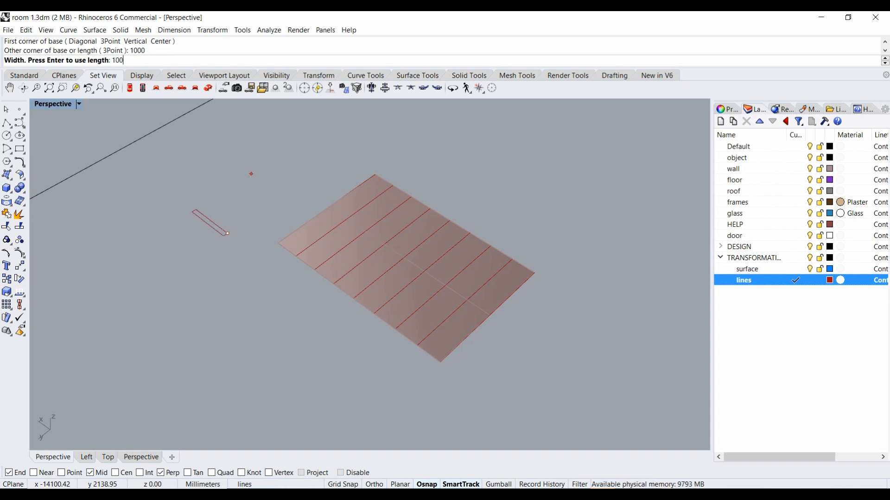
pyautogui.press('Return')
pyautogui.write('1000')
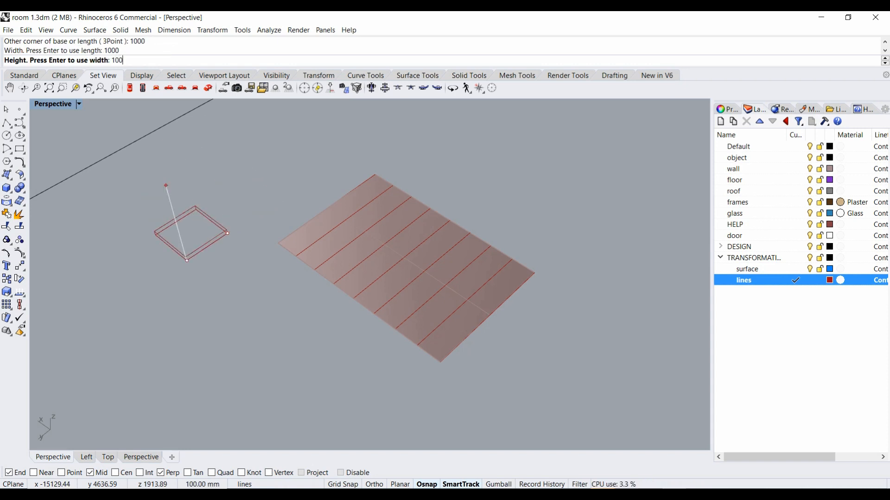
pyautogui.press('Return')
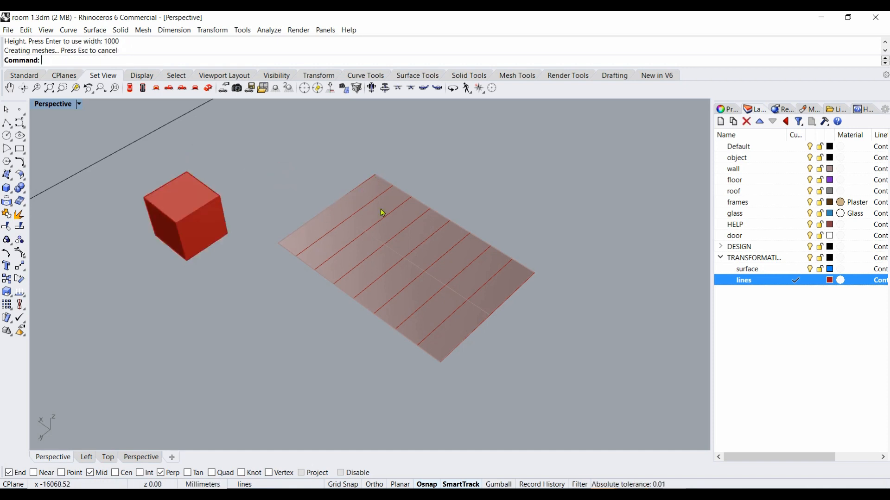
# Move the two inner control points of the second curve, nearest the box-side edge curve, up by half the box's height (500 mm).
pyautogui.click(361, 210)
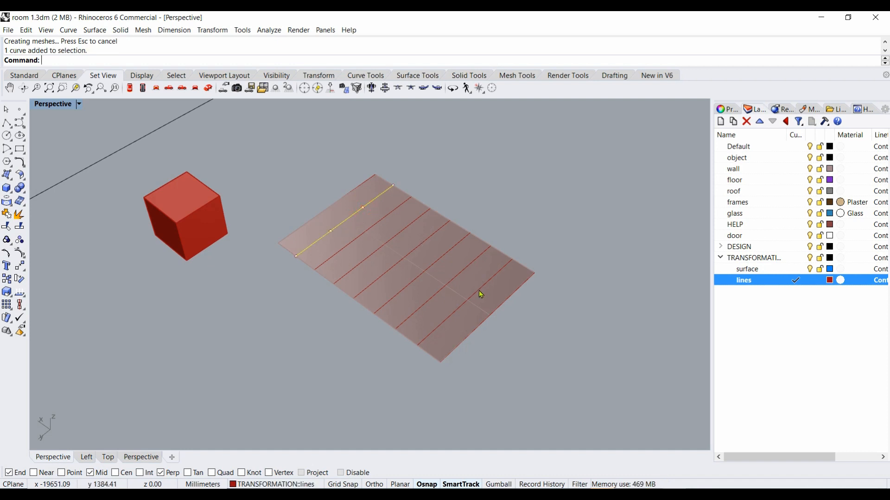
pyautogui.click(361, 208)
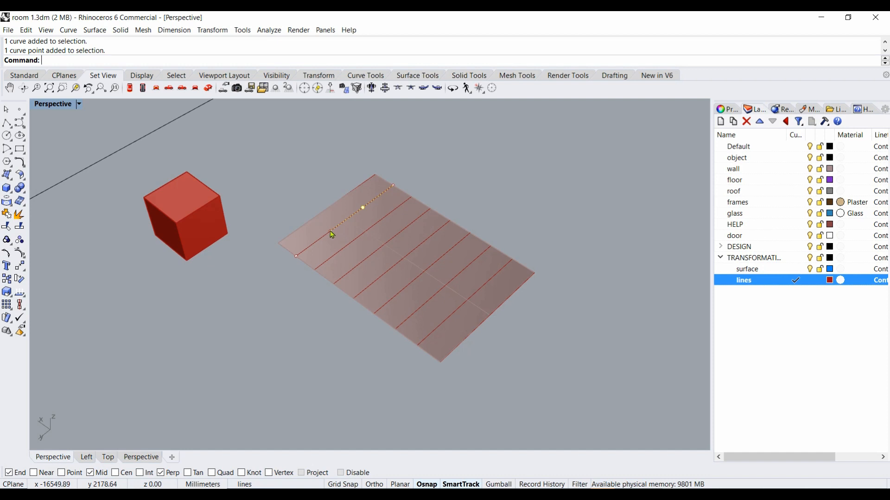
pyautogui.click(332, 234)
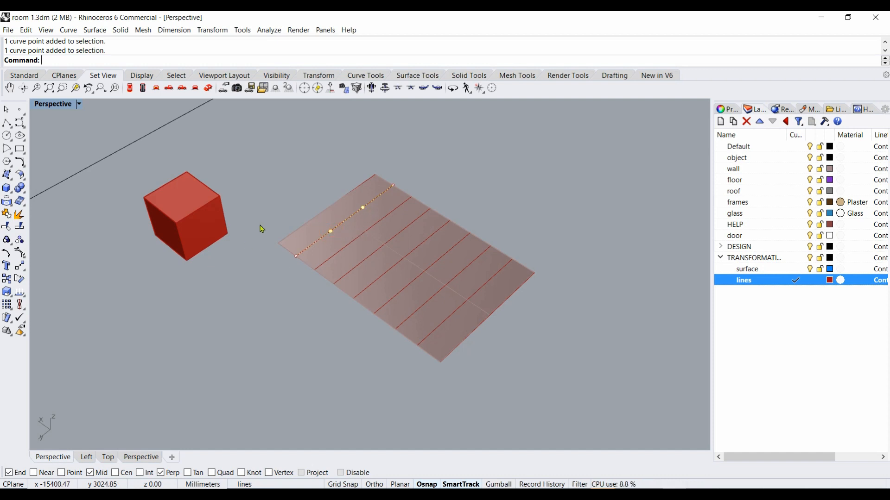
pyautogui.click(7, 278)
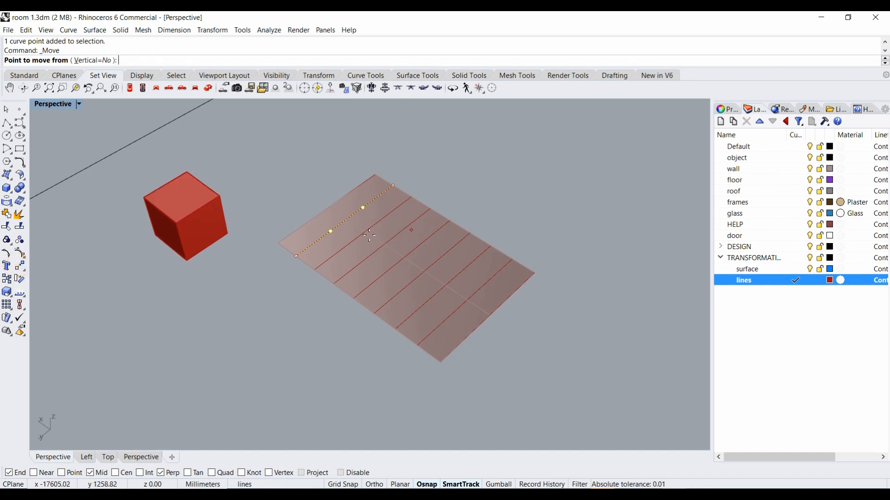
pyautogui.click(224, 233)
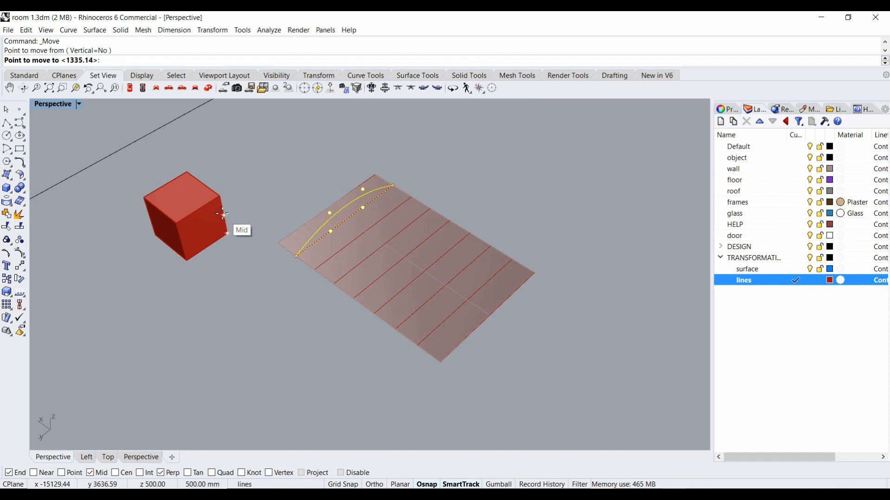
pyautogui.click(223, 214)
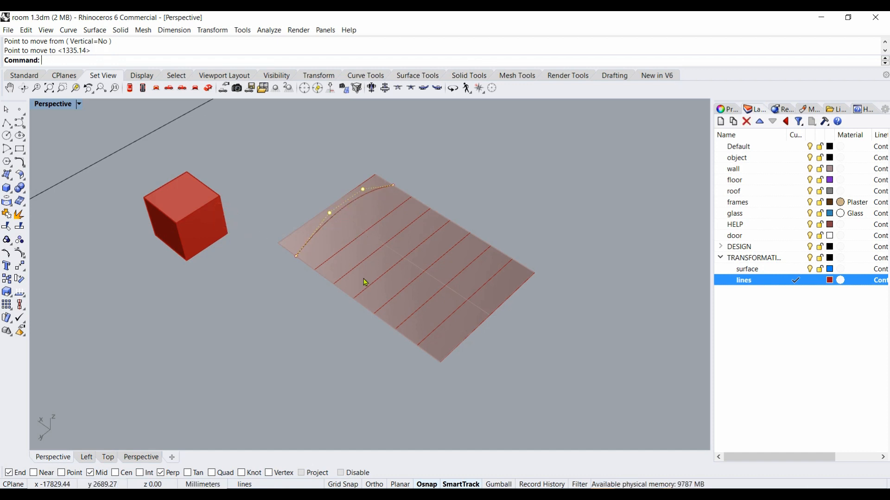
# Move the two inner control points of the eighth curve, beside the far edge curve, down by half the box's height.
pyautogui.click(450, 315)
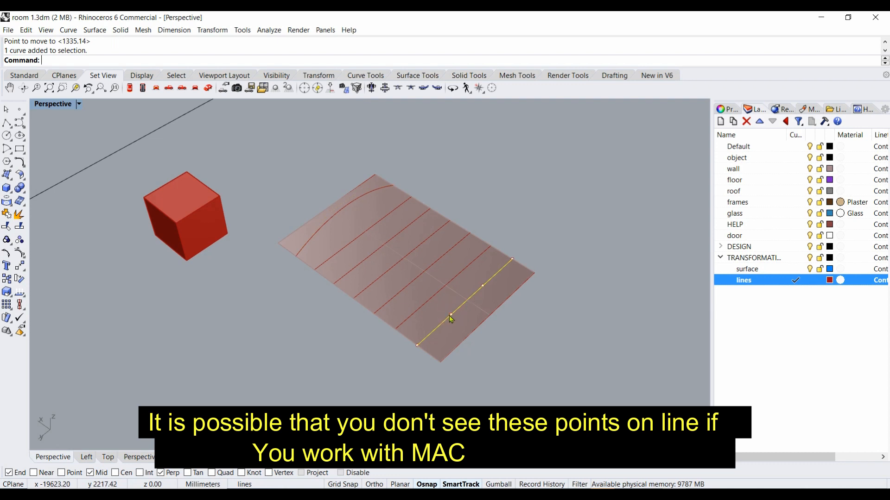
pyautogui.keyDown('shift'); pyautogui.click(450, 315); pyautogui.keyUp('shift')
pyautogui.keyDown('shift'); pyautogui.click(482, 286); pyautogui.keyUp('shift')
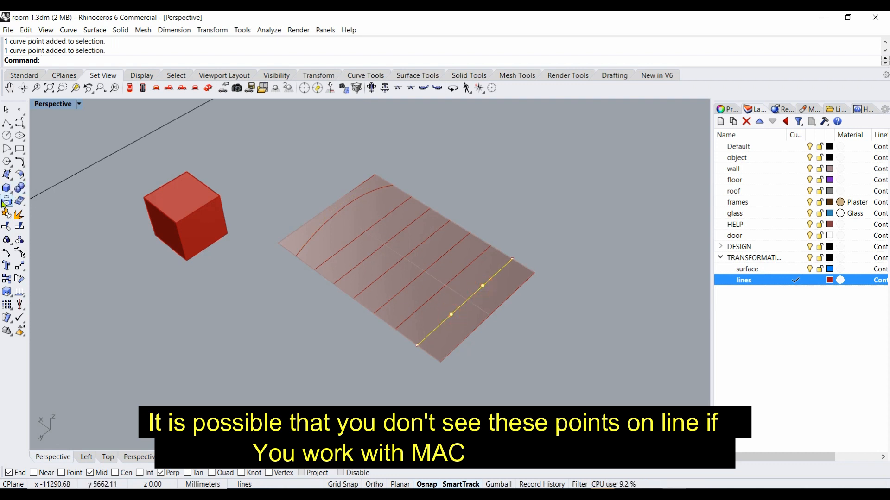
pyautogui.click(20, 265)
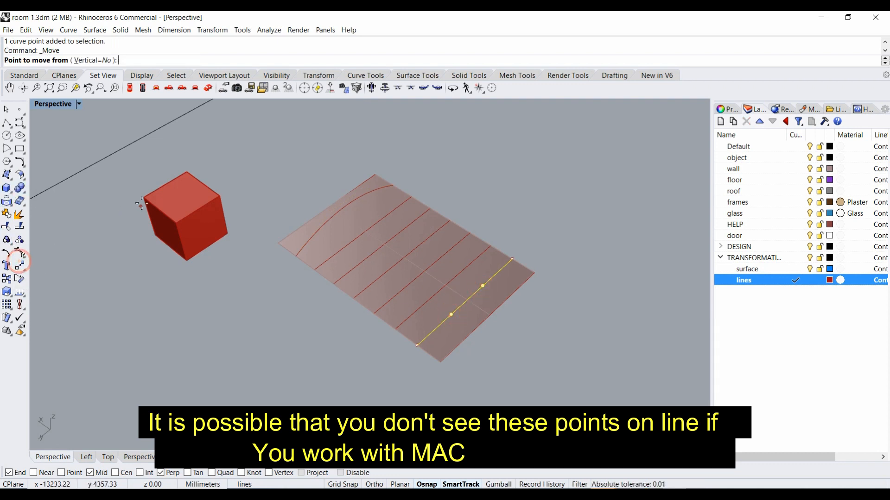
pyautogui.click(220, 196)
pyautogui.click(219, 211)
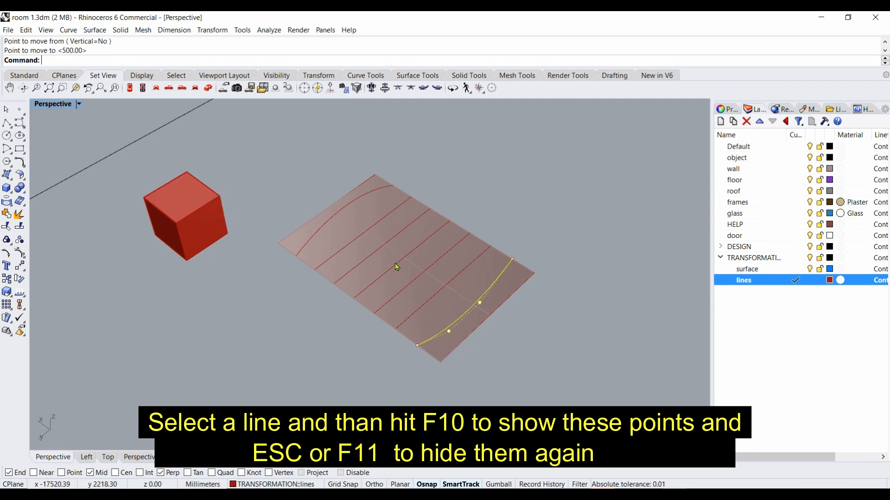
# Move the two inner control points of the third curve up by the box's full height, using its vertical edge as reference.
pyautogui.click(366, 234)
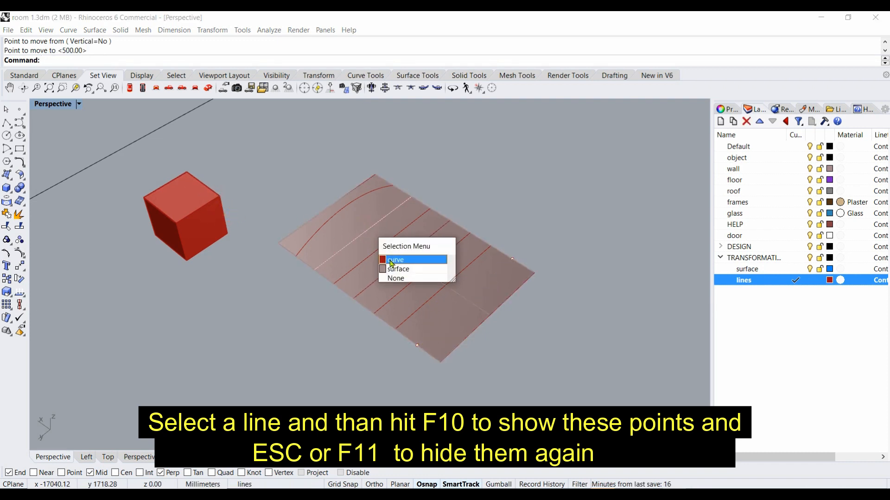
pyautogui.click(390, 259)
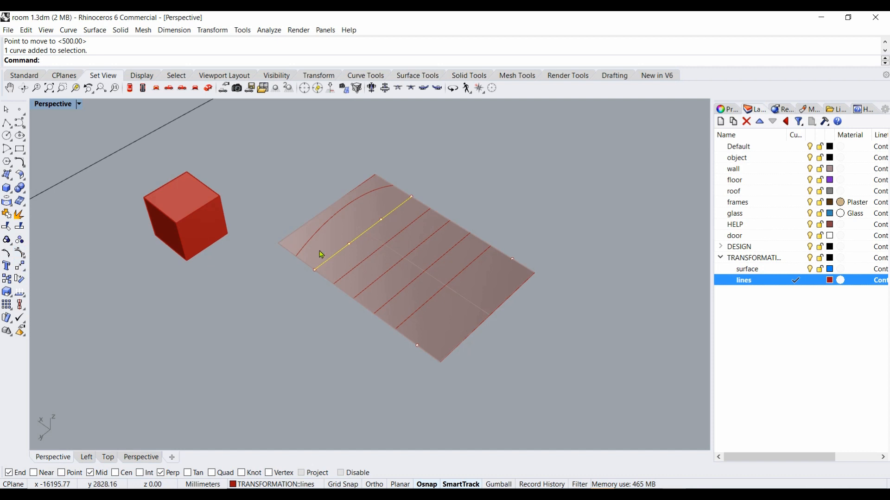
pyautogui.click(350, 244)
pyautogui.keyDown('shift'); pyautogui.click(381, 219); pyautogui.keyUp('shift')
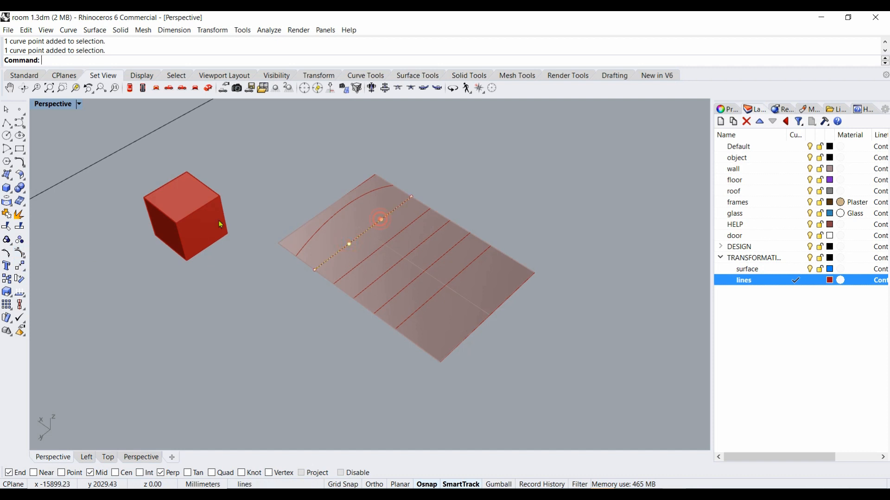
pyautogui.click(20, 265)
pyautogui.click(227, 235)
pyautogui.click(221, 195)
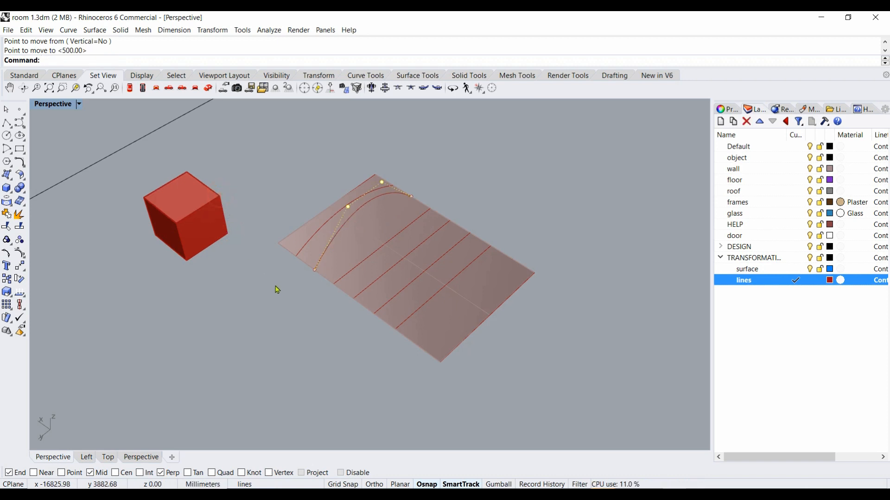
# Move the two inner control points of the fourth curve up from the box's base corner to its vertical edge's midpoint.
pyautogui.click(351, 278)
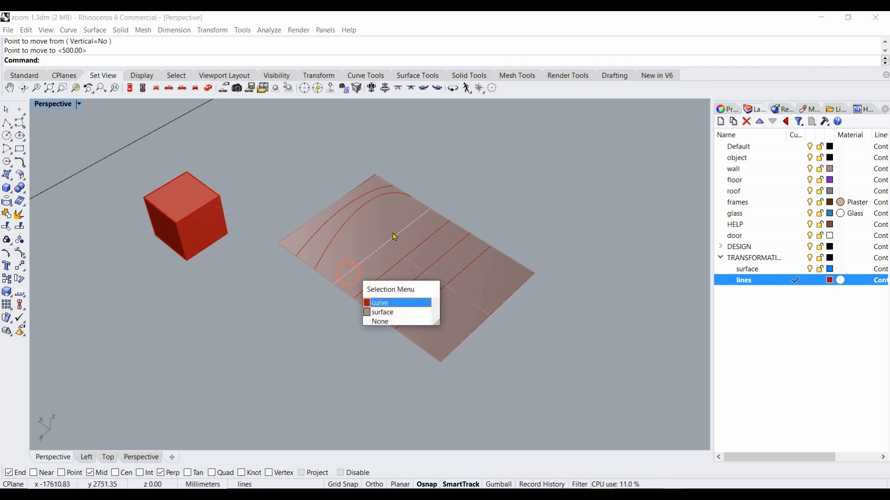
pyautogui.click(385, 302)
pyautogui.click(369, 259)
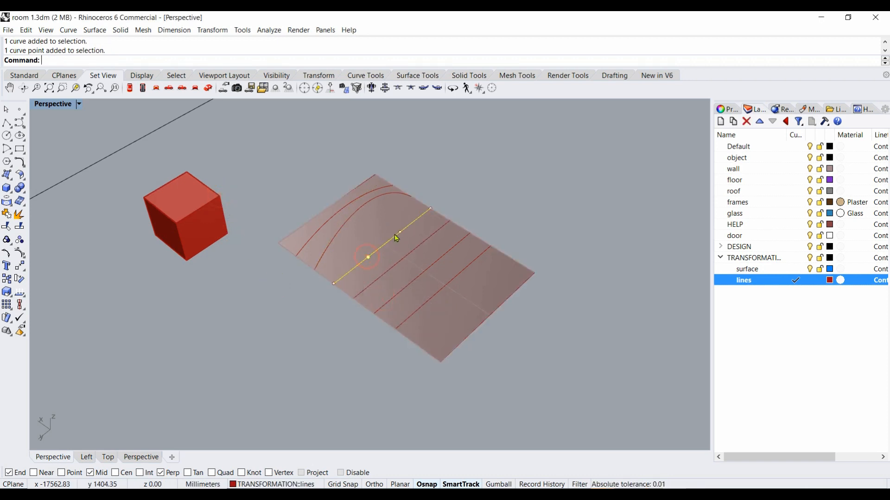
pyautogui.keyDown('shift'); pyautogui.click(400, 233); pyautogui.keyUp('shift')
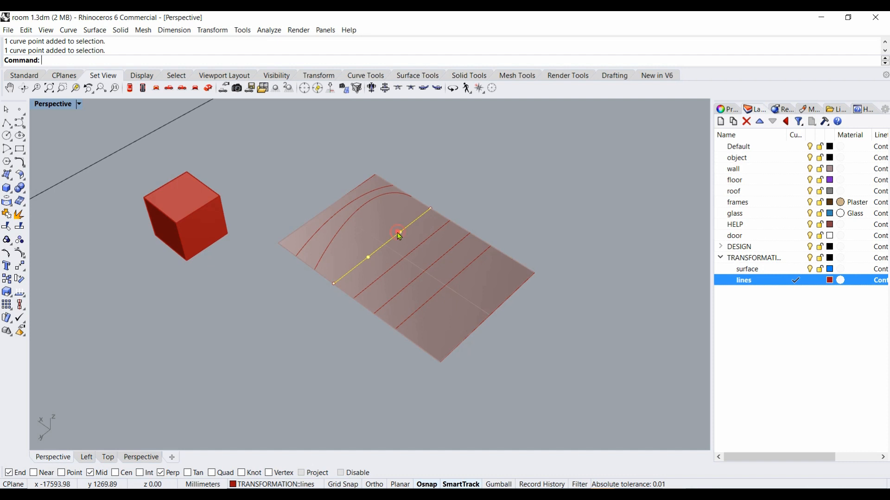
pyautogui.click(19, 266)
pyautogui.click(227, 233)
pyautogui.click(224, 215)
# Move the two inner control points of the fifth curve, in the middle of the surface, down by 500 mm.
pyautogui.click(393, 267)
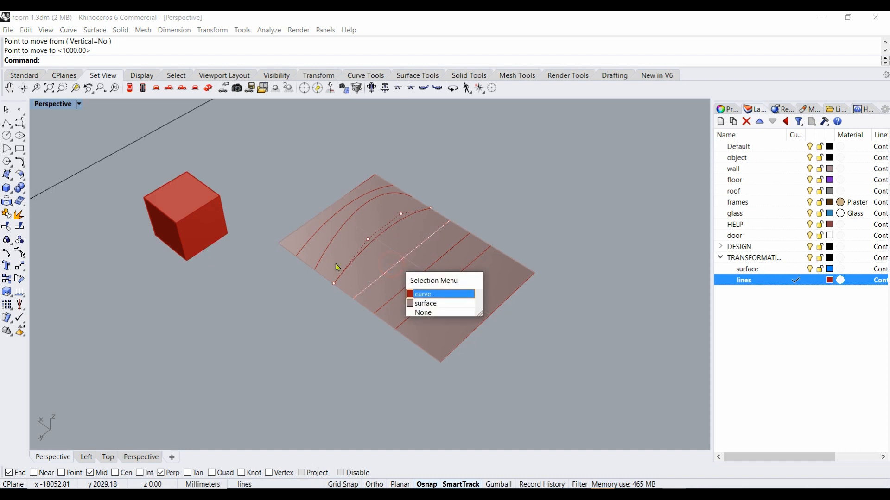
pyautogui.click(420, 293)
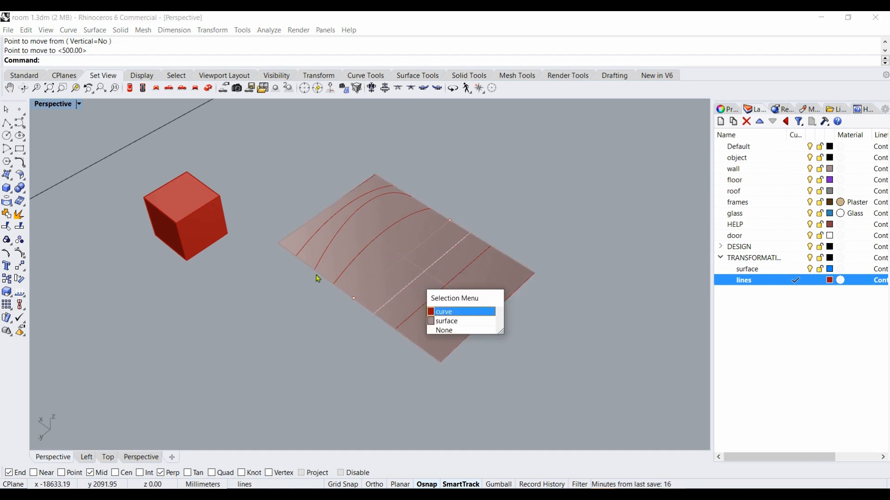
# Move the inner control points of the sixth and seventh curves down together by the box's full height.
pyautogui.click(440, 314)
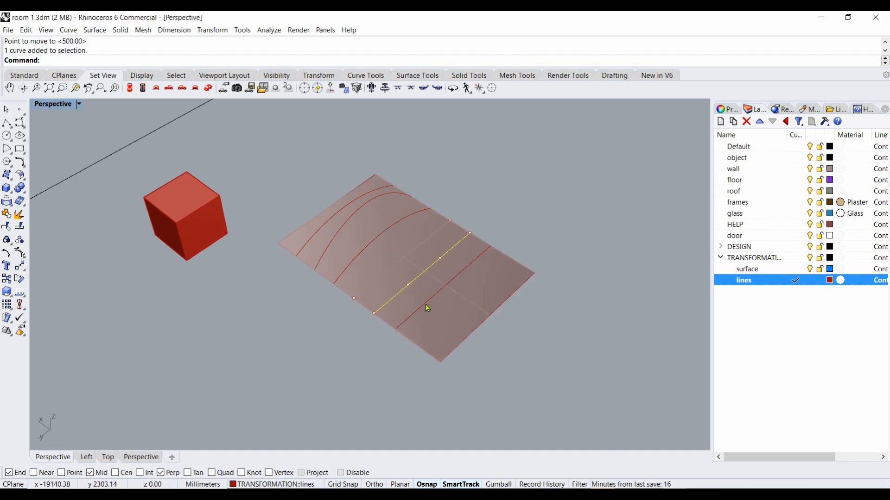
pyautogui.click(415, 293)
pyautogui.click(451, 334)
pyautogui.click(408, 285)
pyautogui.keyDown('shift'); pyautogui.click(429, 299); pyautogui.keyUp('shift')
pyautogui.keyDown('shift'); pyautogui.click(460, 272); pyautogui.keyUp('shift')
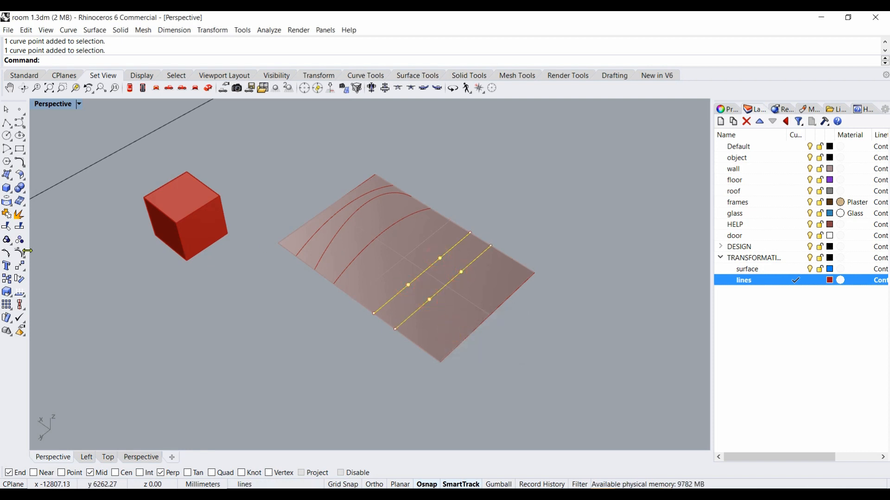
pyautogui.click(19, 266)
pyautogui.click(218, 194)
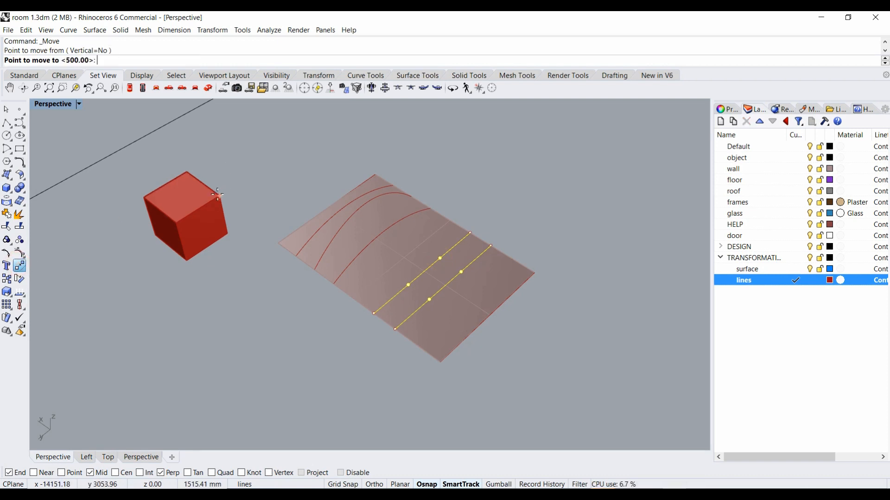
pyautogui.click(241, 252)
pyautogui.click(249, 312)
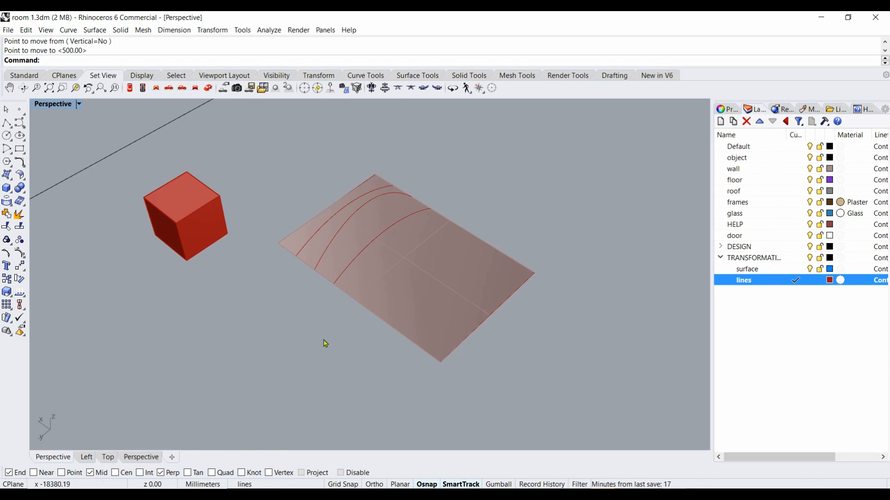
# Delete the flat rectangular surface beneath the bent curves, keeping all the curves.
pyautogui.scroll(-3, 308, 337)
pyautogui.scroll(-4, 282, 329)
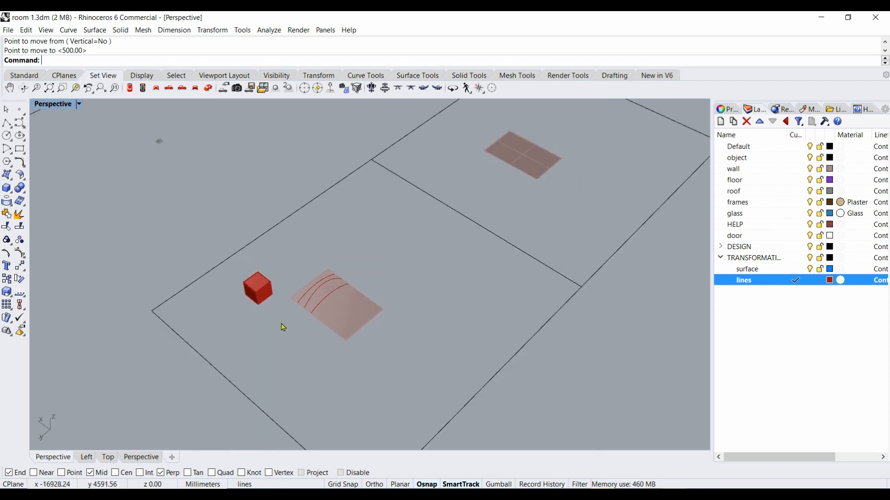
pyautogui.scroll(4, 283, 328)
pyautogui.scroll(2, 286, 328)
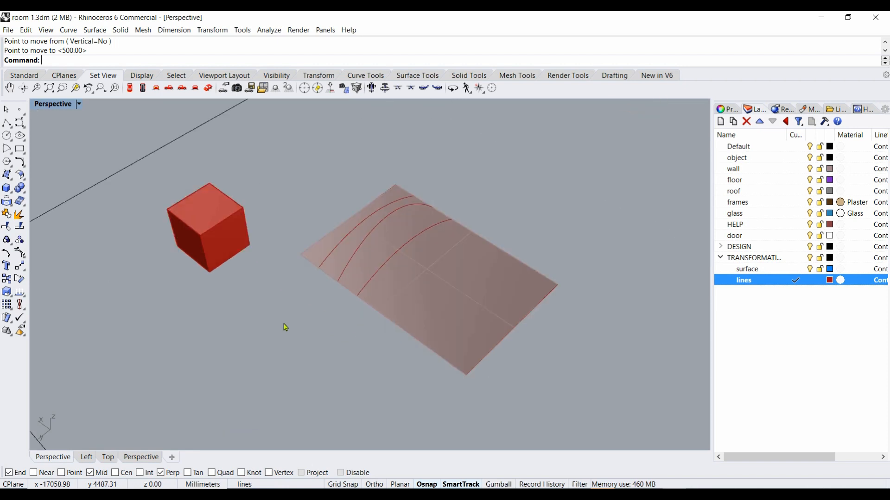
pyautogui.click(427, 276)
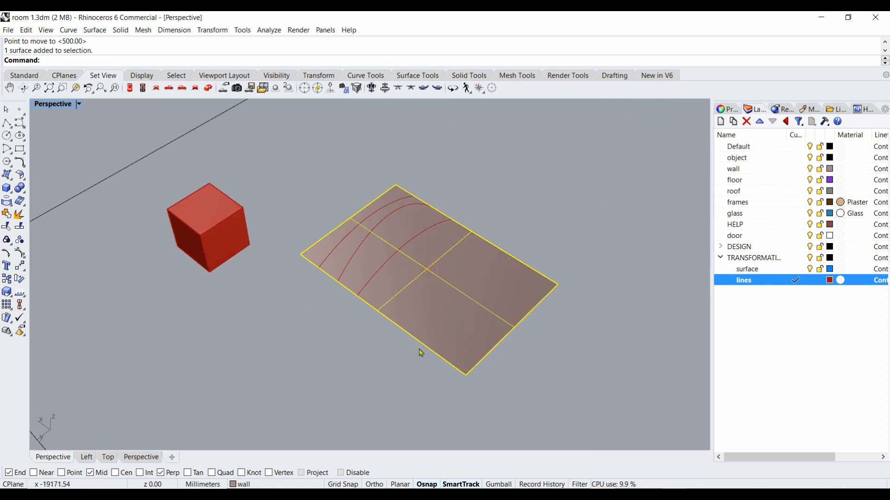
pyautogui.press('Delete')
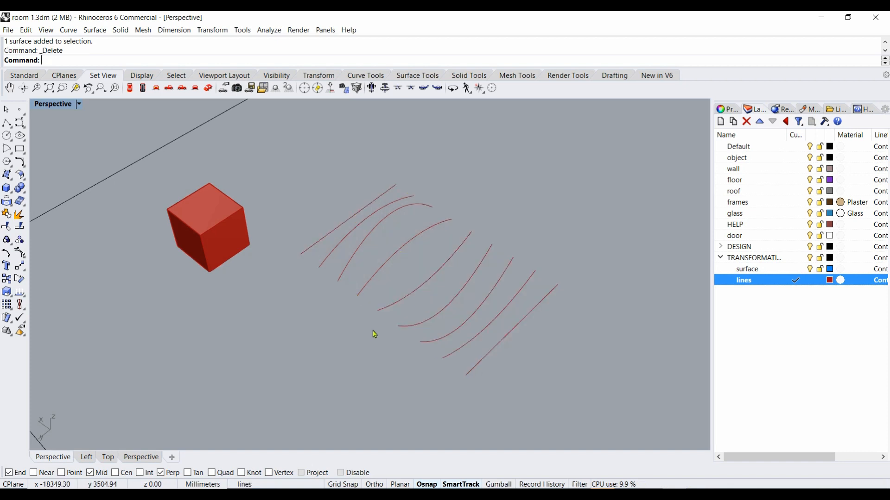
# Copy the nine bent curves and their surrounding rectangular frame, corner to corner, so the new frame adjoins the original.
pyautogui.scroll(-10, 353, 293)
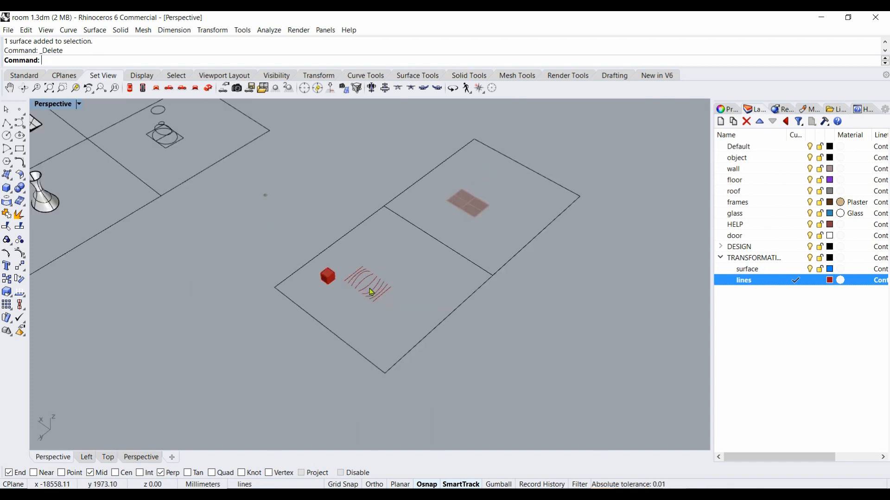
pyautogui.moveTo(378, 282); pyautogui.dragTo(374, 309, button='right')
pyautogui.moveTo(440, 355); pyautogui.dragTo(343, 226)
pyautogui.click(9, 284)
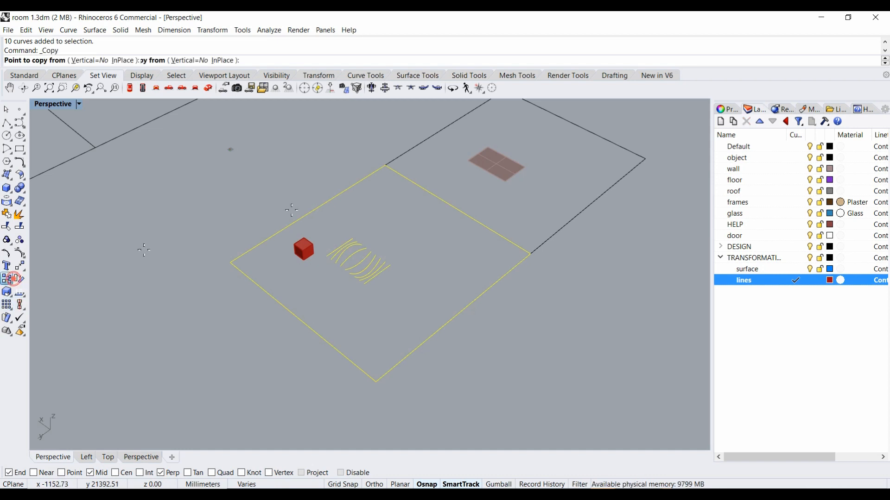
pyautogui.click(385, 166)
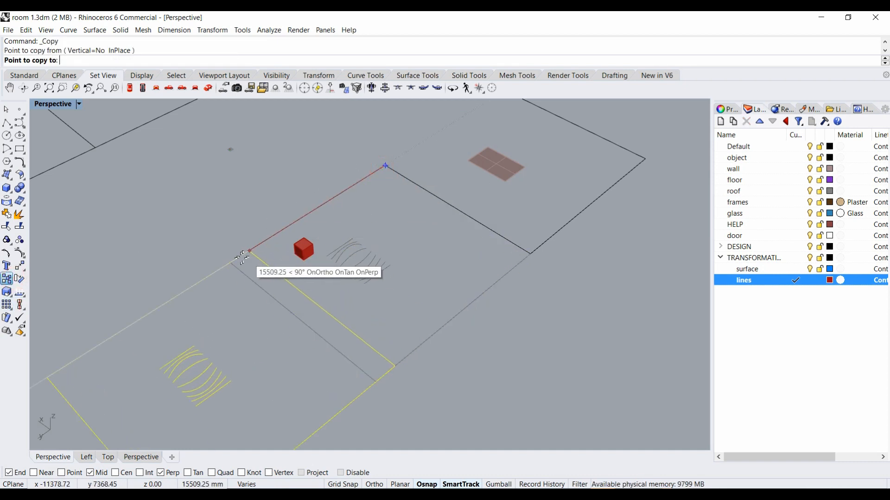
pyautogui.click(230, 263)
pyautogui.press('Return')
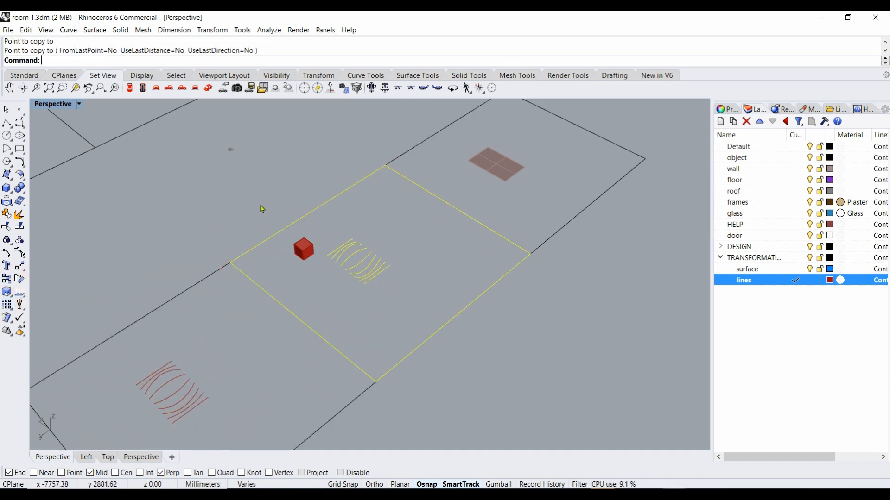
# Start a loft through the nine copied curves, picking them in order near the same end of each.
pyautogui.scroll(-2, 261, 209)
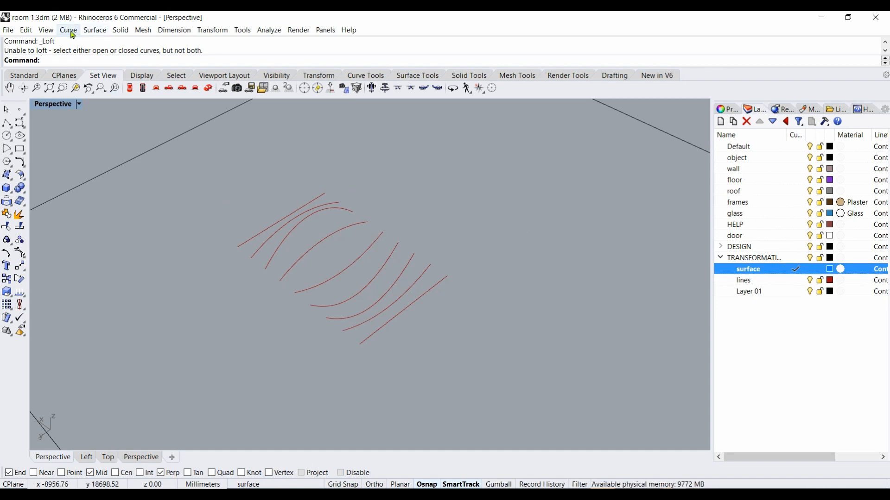
pyautogui.click(93, 31)
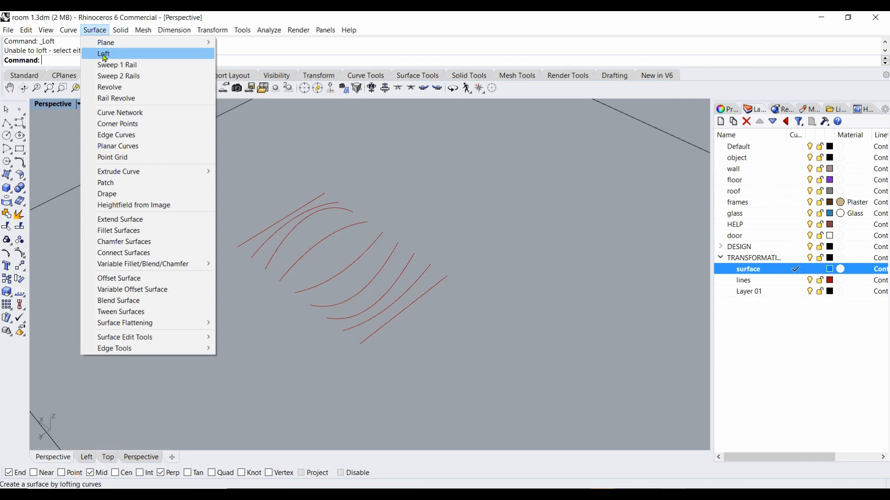
pyautogui.click(126, 57)
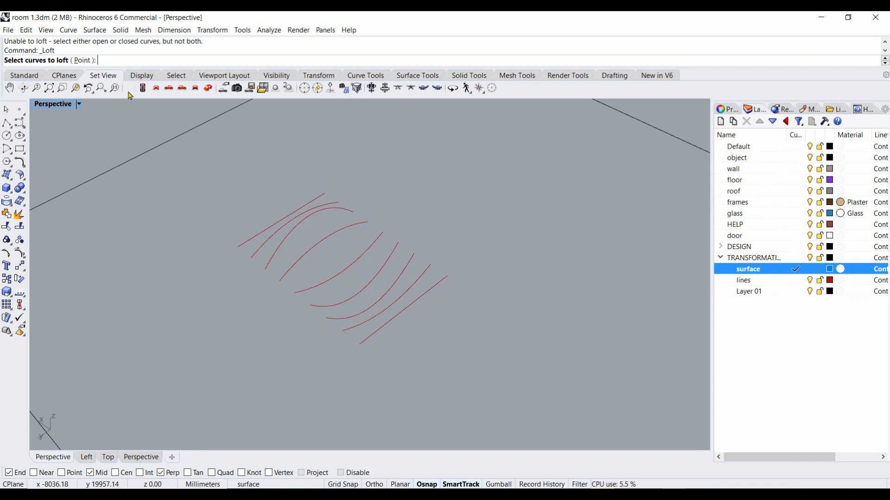
pyautogui.click(242, 244)
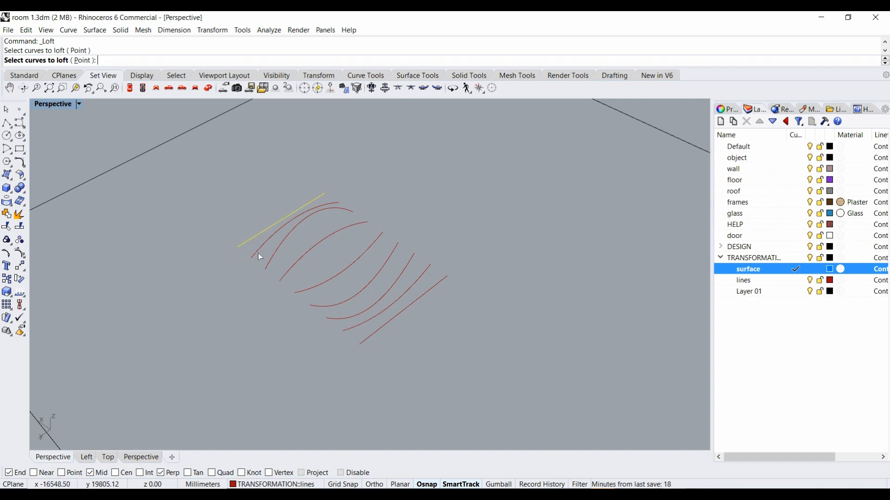
pyautogui.click(258, 253)
pyautogui.click(267, 265)
pyautogui.click(285, 276)
pyautogui.click(301, 290)
pyautogui.click(316, 306)
pyautogui.click(334, 320)
pyautogui.click(348, 328)
pyautogui.click(369, 341)
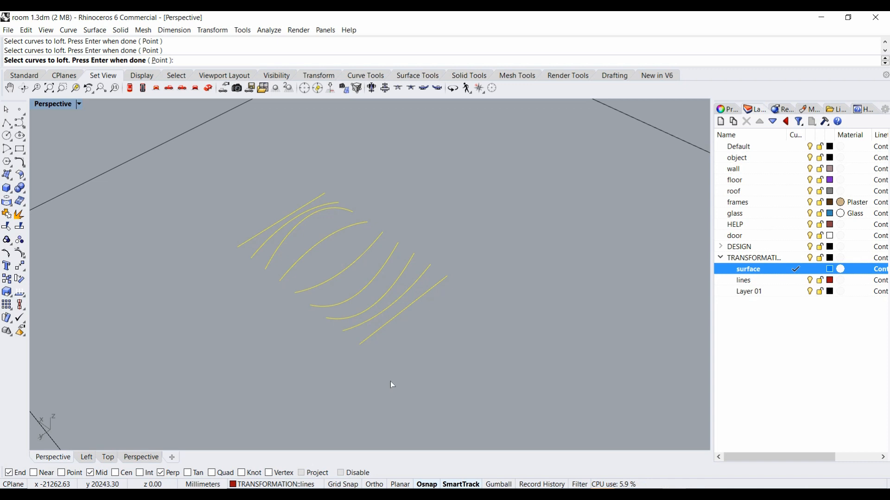
pyautogui.press('Return')
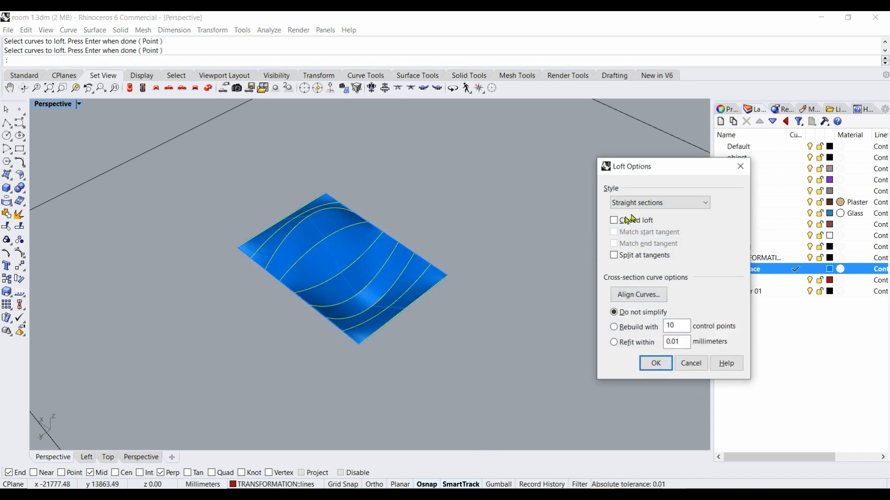
# Create the lofted surface with the Loose style and then undo that loft.
pyautogui.click(649, 202)
pyautogui.click(626, 227)
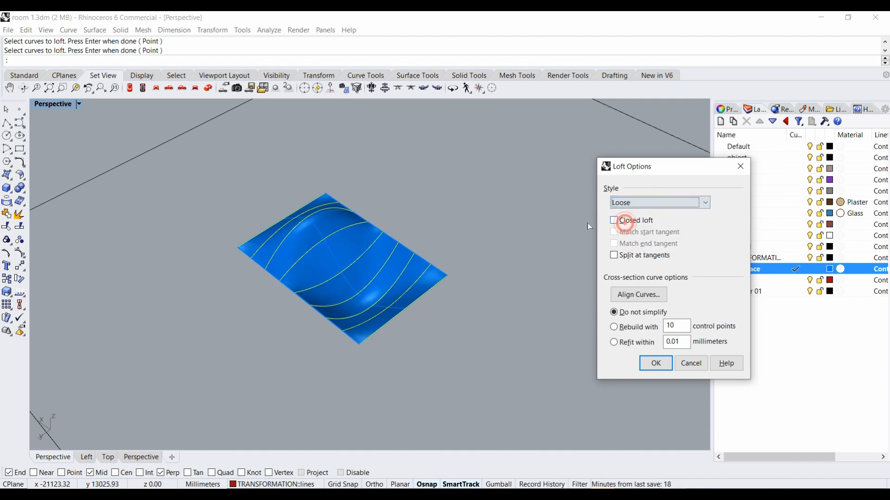
pyautogui.moveTo(376, 235); pyautogui.dragTo(371, 265, button='right')
pyautogui.click(650, 364)
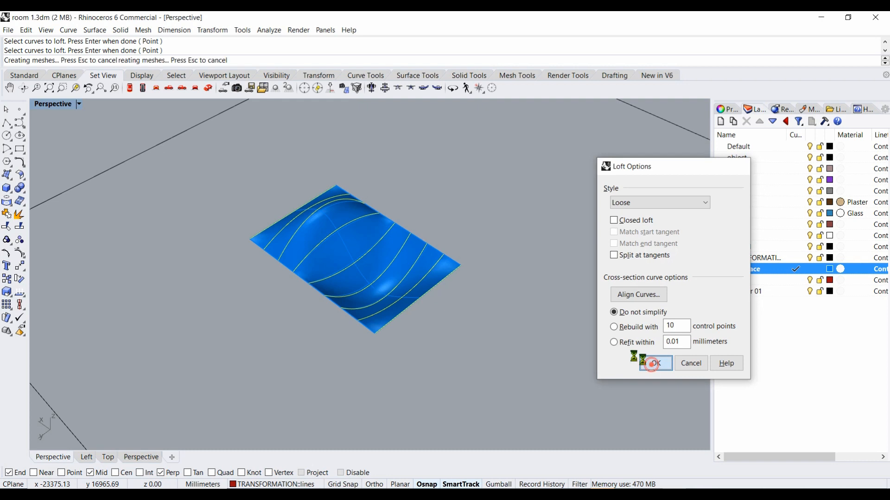
pyautogui.moveTo(388, 263)
pyautogui.mouseDown(button='right')
pyautogui.moveTo(390, 280)
pyautogui.moveTo(374, 272)
pyautogui.mouseUp(button='right')
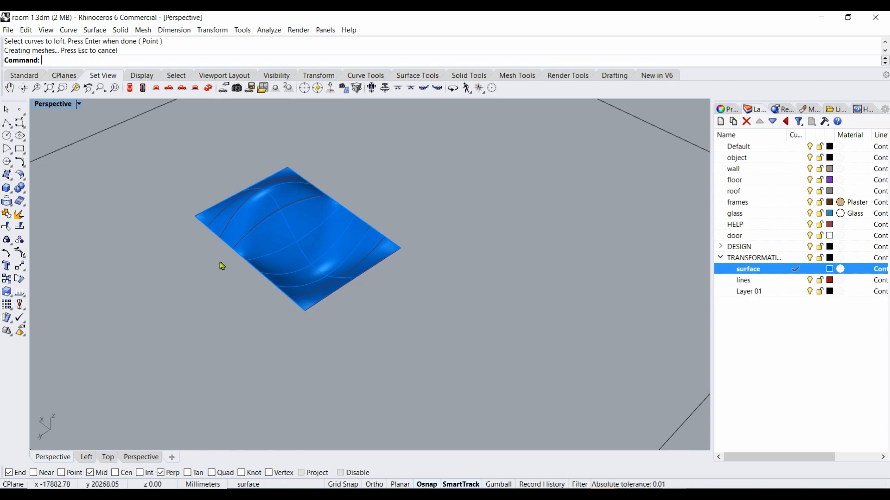
pyautogui.hotkey('ctrl', 'z')
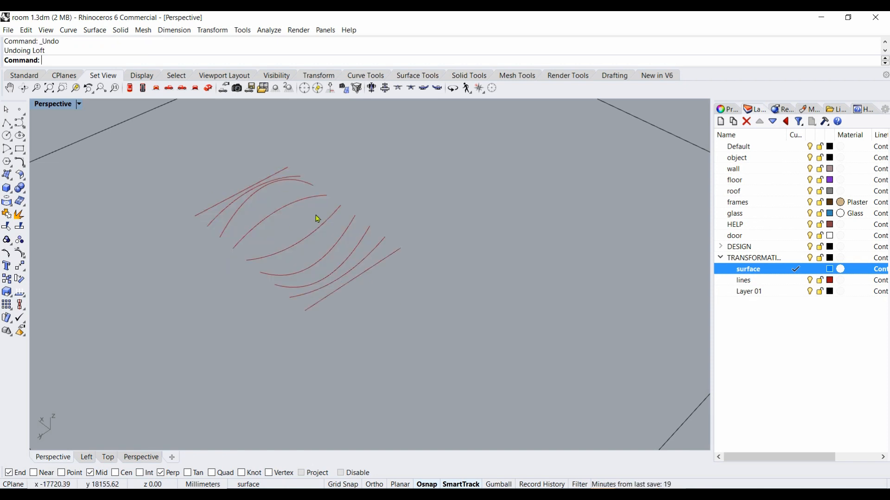
# Try to loft the nine curves with picks at inconsistent opposite ends, cancelling the loft options.
pyautogui.write('loft')
pyautogui.press('Return')
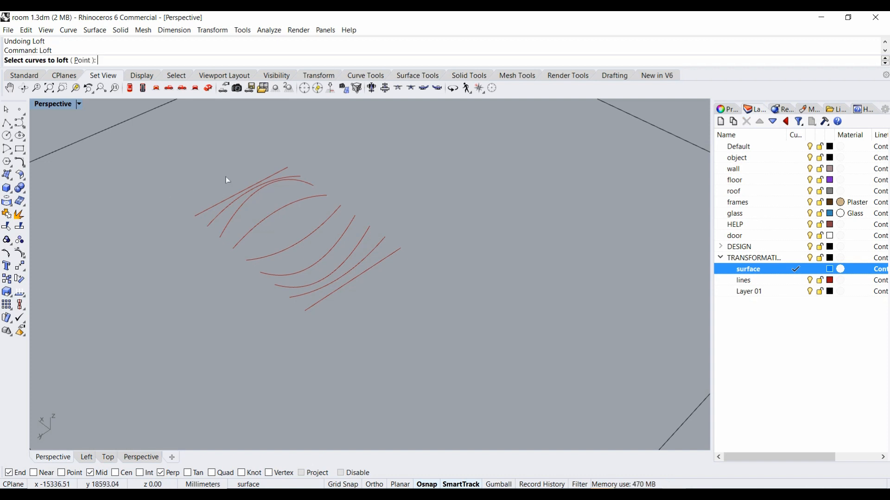
pyautogui.click(276, 177)
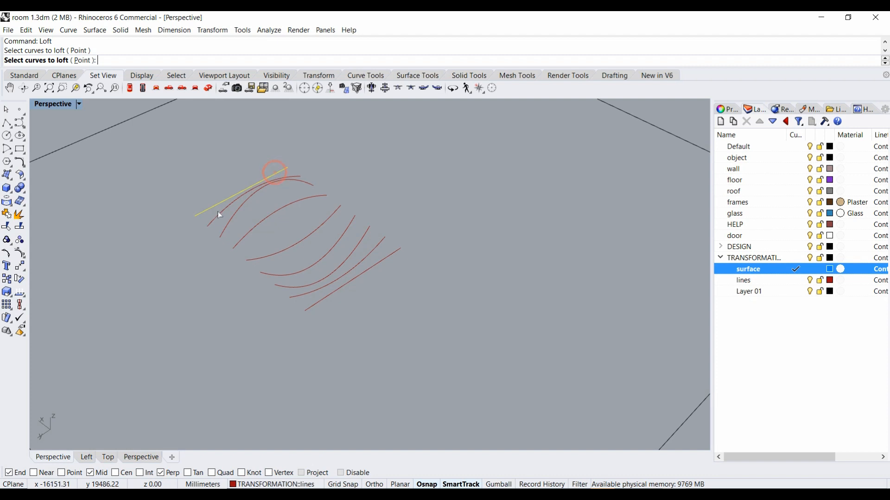
pyautogui.click(219, 213)
pyautogui.click(307, 181)
pyautogui.click(288, 250)
pyautogui.click(295, 199)
pyautogui.click(286, 275)
pyautogui.click(357, 244)
pyautogui.click(308, 293)
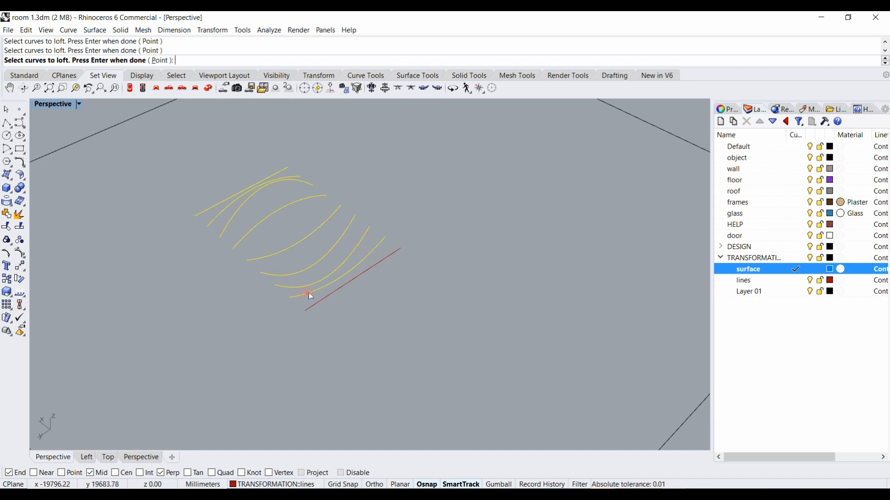
pyautogui.click(391, 254)
pyautogui.press('Return')
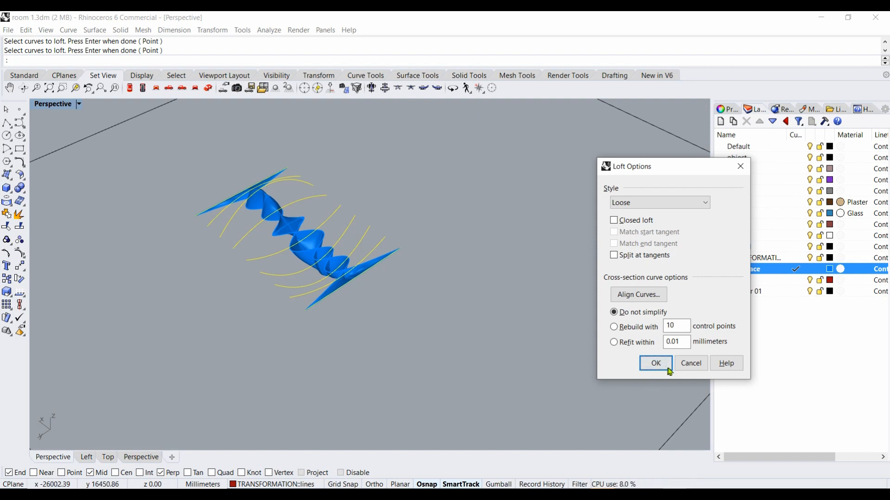
pyautogui.click(690, 364)
# Loft all nine curves together into one surface, keeping the Loose style.
pyautogui.moveTo(394, 365); pyautogui.dragTo(167, 187)
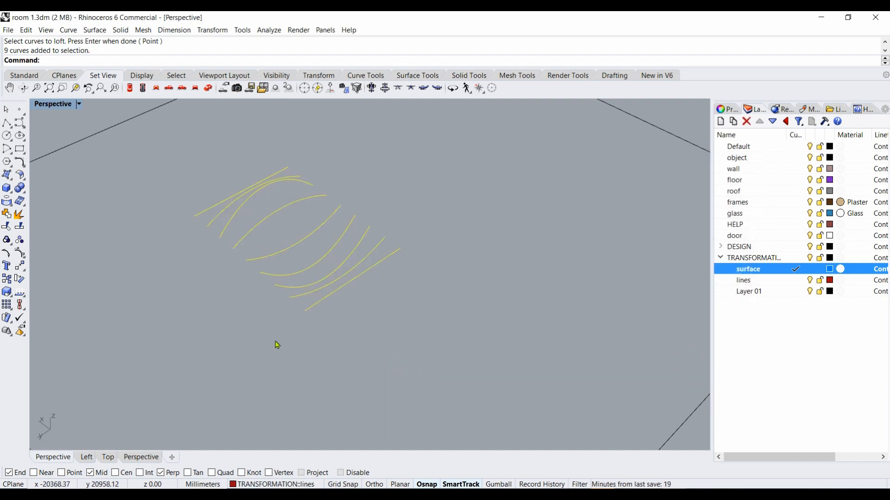
pyautogui.press('Return')
pyautogui.click(666, 368)
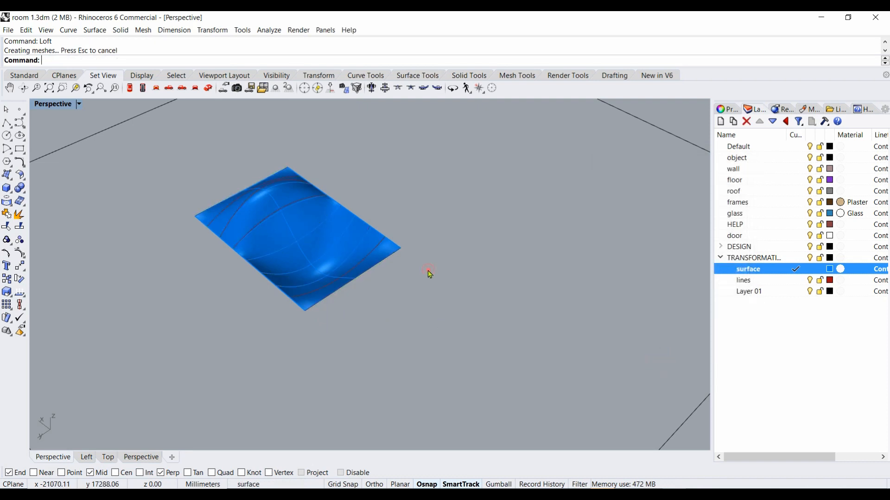
# Copy only the lofted surface and its rectangular frame, corner to corner, into an adjoining frame position.
pyautogui.scroll(-5, 411, 260)
pyautogui.scroll(3, 408, 271)
pyautogui.click(398, 255)
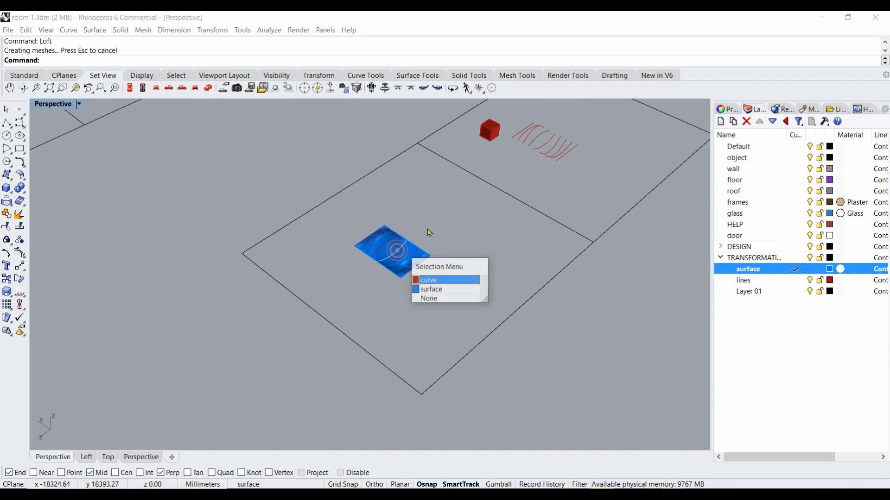
pyautogui.click(446, 291)
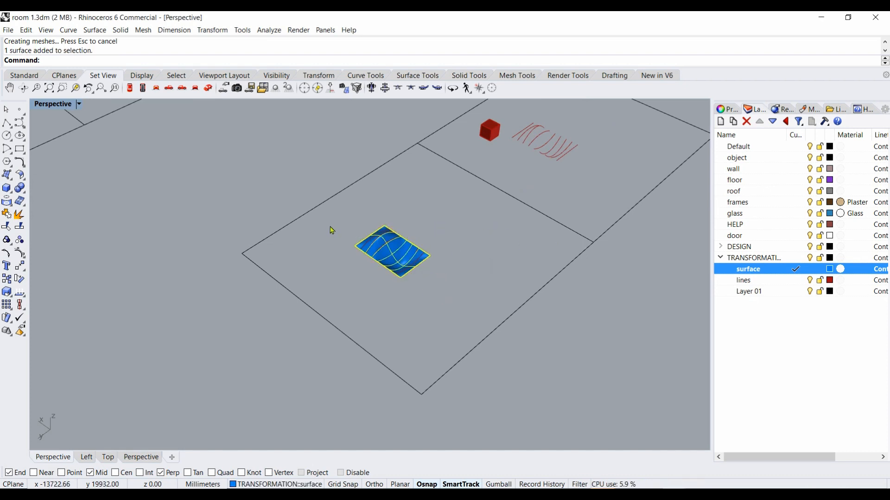
pyautogui.click(327, 202)
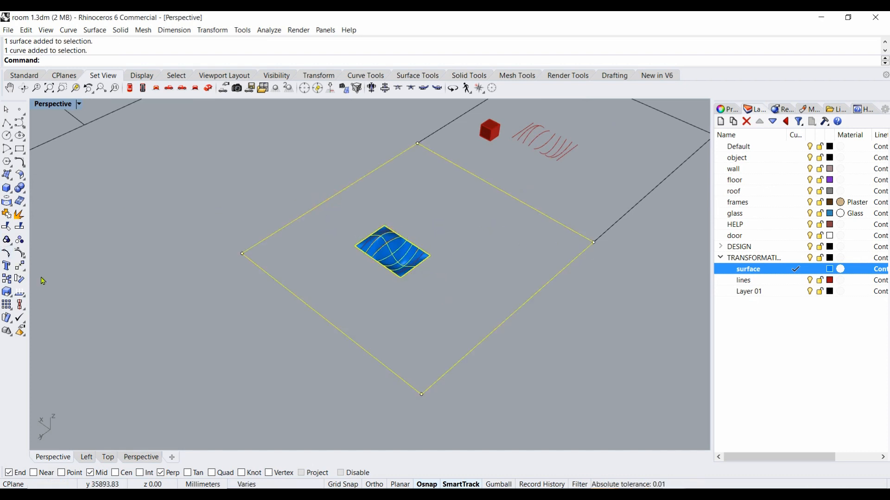
pyautogui.click(7, 278)
pyautogui.click(407, 142)
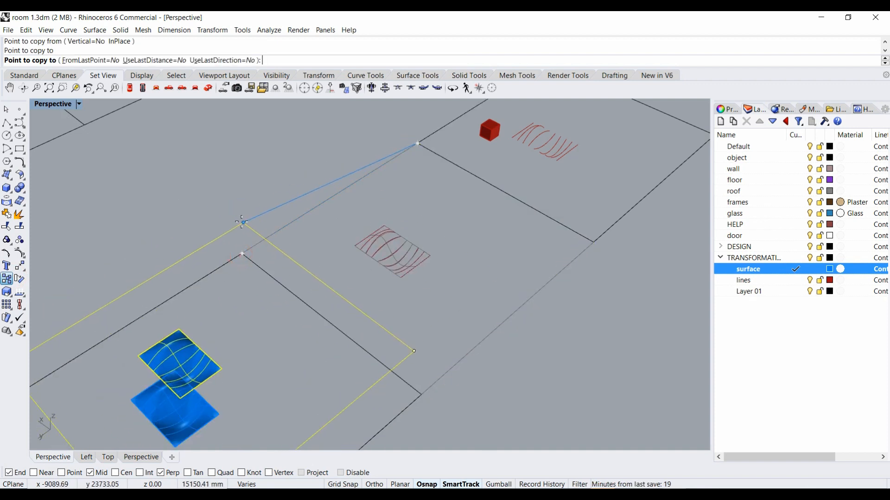
pyautogui.press('Return')
pyautogui.scroll(-5, 284, 238)
pyautogui.scroll(12, 218, 331)
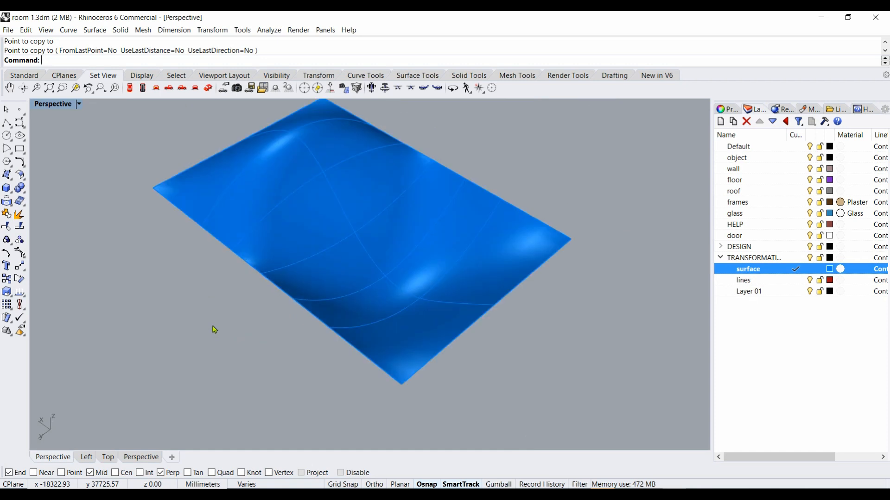
pyautogui.scroll(-4, 214, 329)
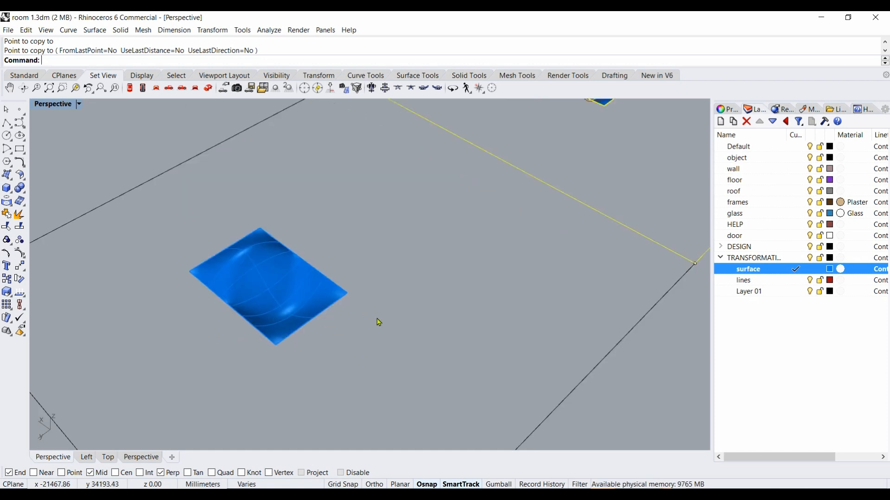
pyautogui.scroll(-3, 378, 322)
pyautogui.scroll(3, 268, 300)
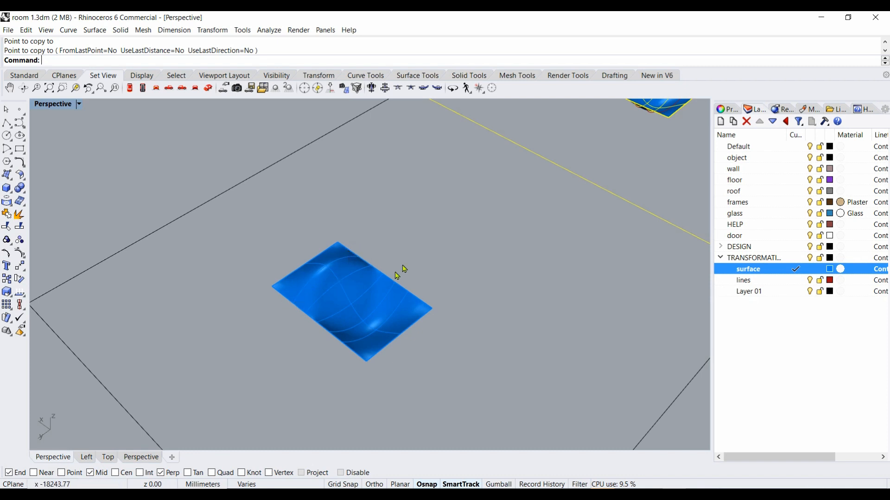
pyautogui.scroll(3, 377, 340)
pyautogui.scroll(-3, 376, 340)
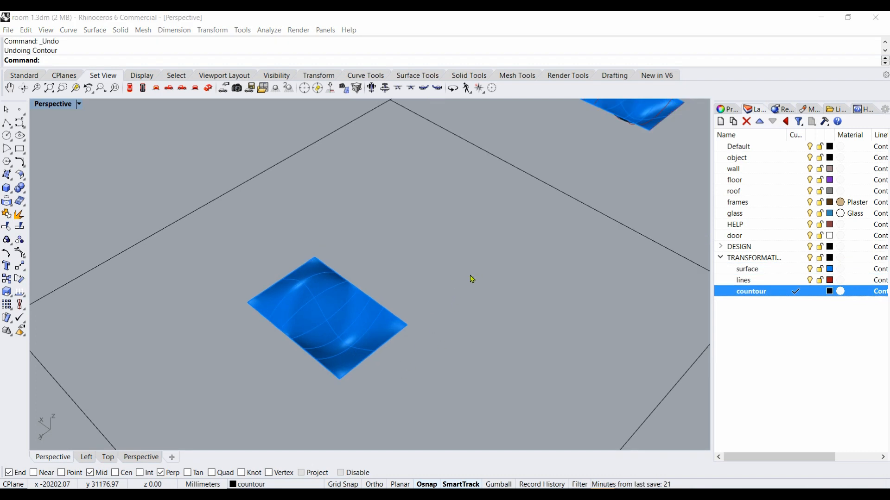
# Contour the copied lofted surface from one corner along its long edge with 300 mm between contours, on the countour layer.
pyautogui.scroll(-5, 458, 278)
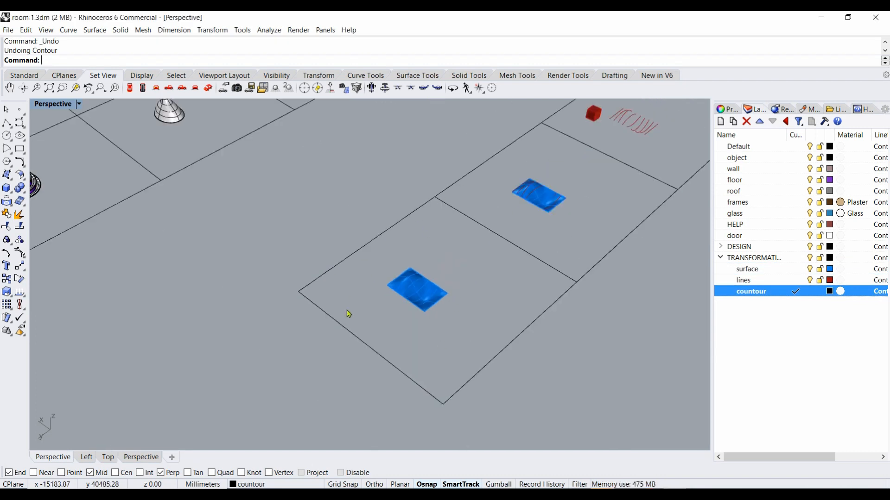
pyautogui.scroll(5, 394, 285)
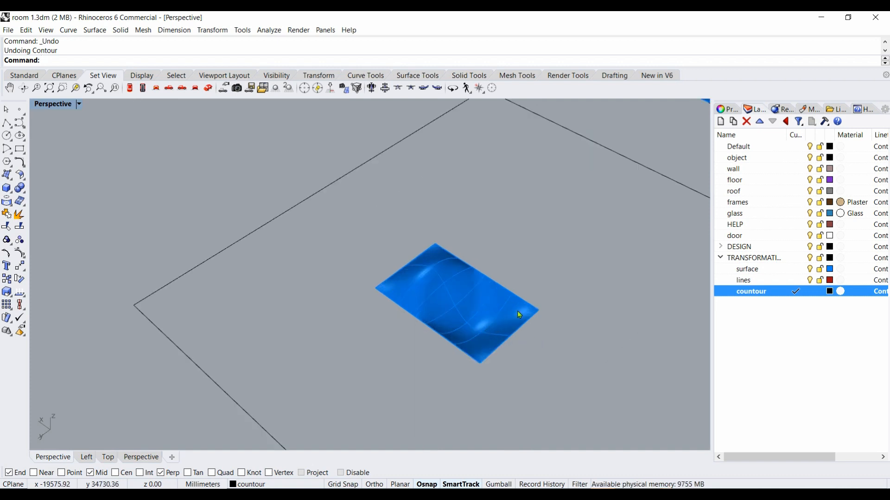
pyautogui.moveTo(540, 340)
pyautogui.keyDown('shift'); pyautogui.mouseDown(button='right')
pyautogui.moveTo(527, 331)
pyautogui.moveTo(531, 340)
pyautogui.mouseUp(button='right'); pyautogui.keyUp('shift')
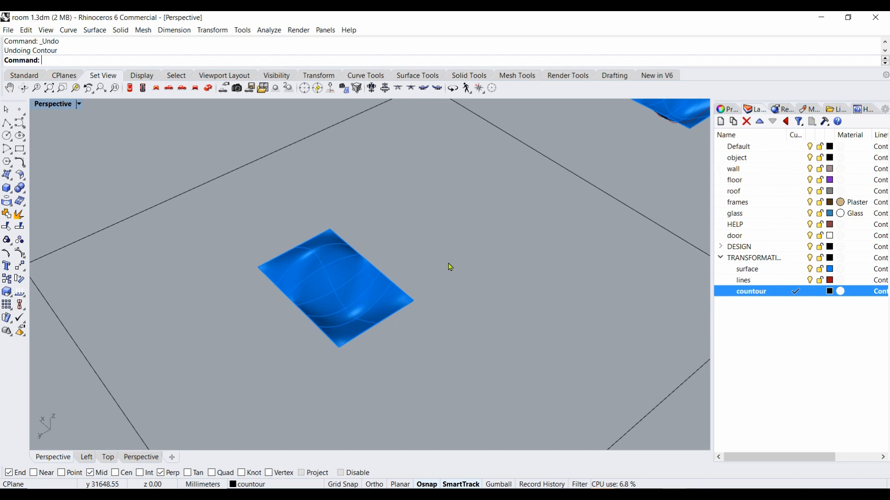
pyautogui.click(69, 31)
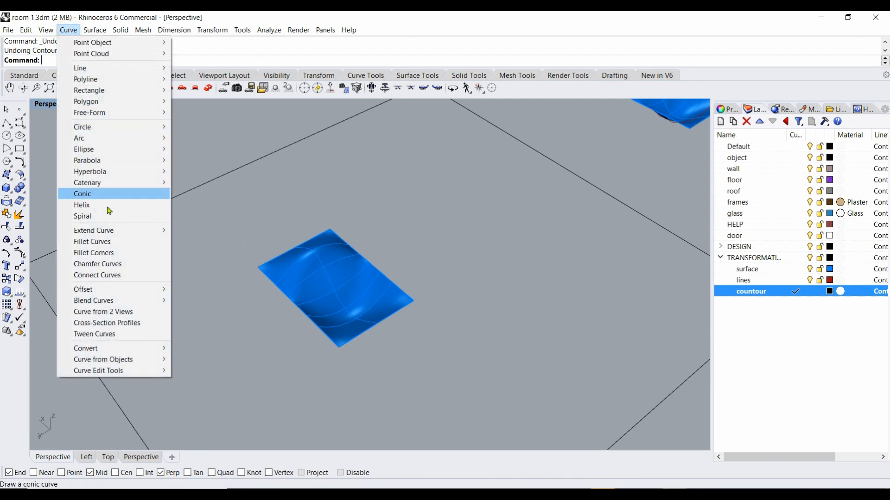
pyautogui.moveTo(125, 362)
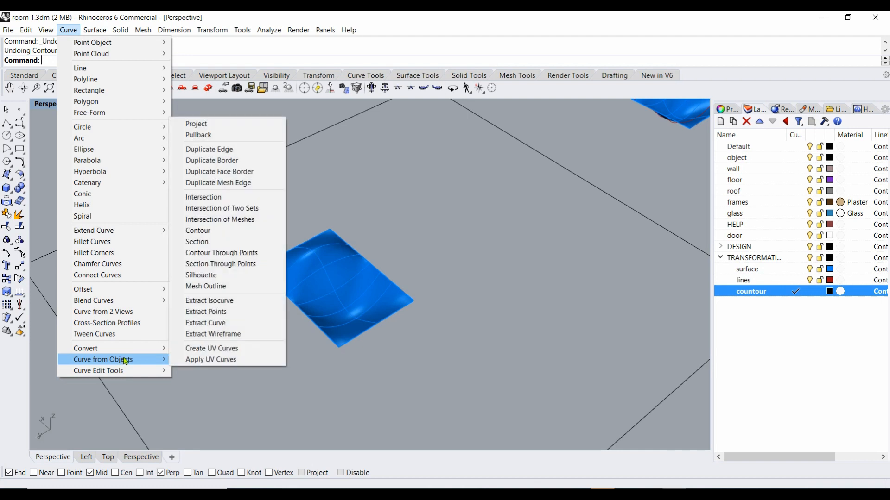
pyautogui.click(195, 233)
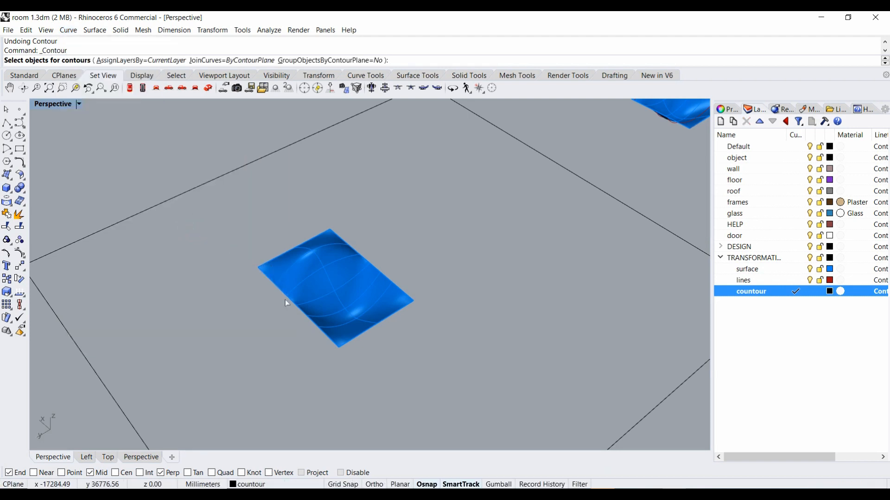
pyautogui.click(297, 268)
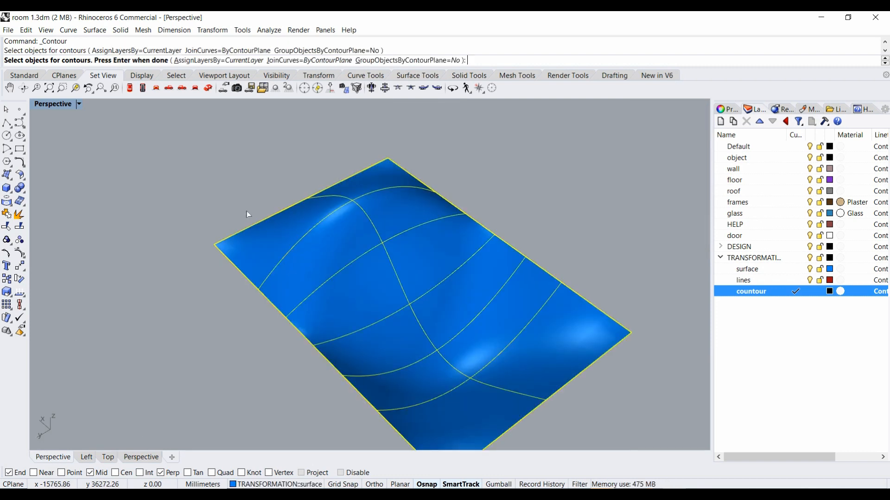
pyautogui.press('Return')
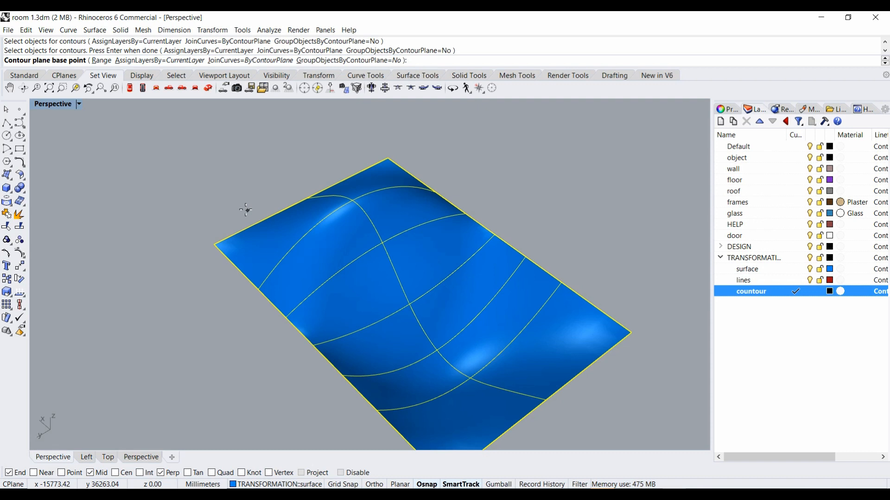
pyautogui.scroll(-3, 204, 229)
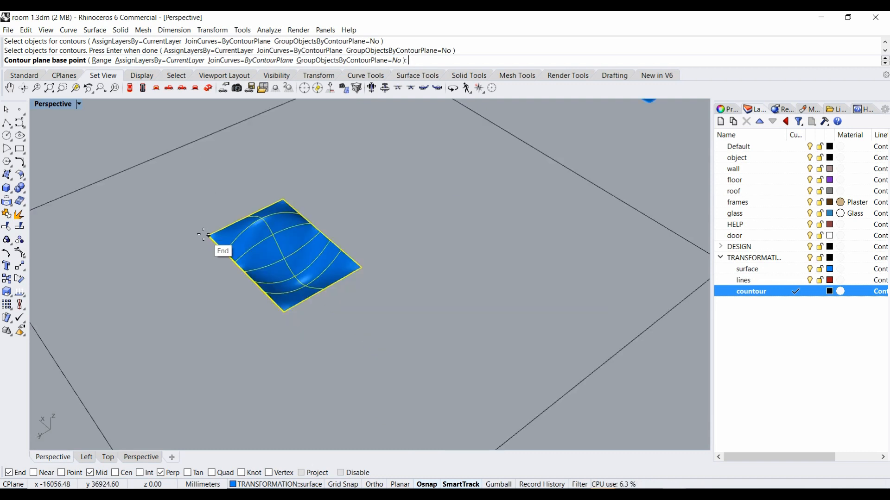
pyautogui.click(208, 235)
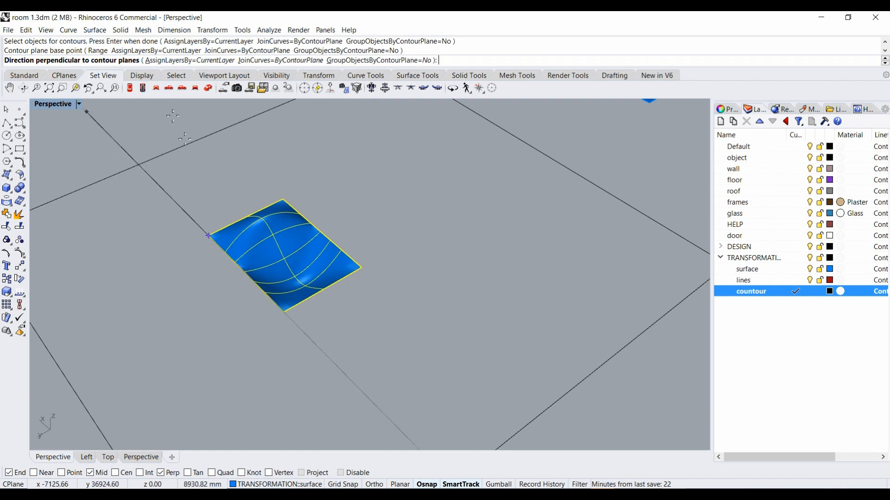
pyautogui.click(282, 311)
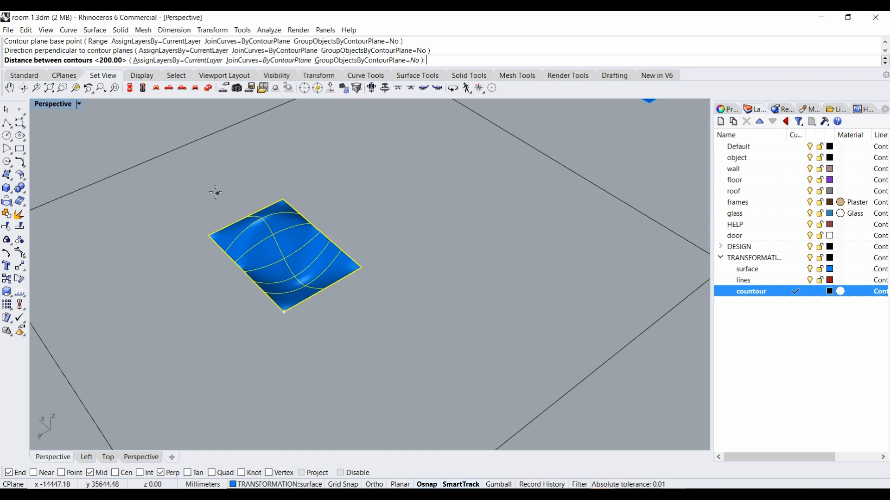
pyautogui.write('00')
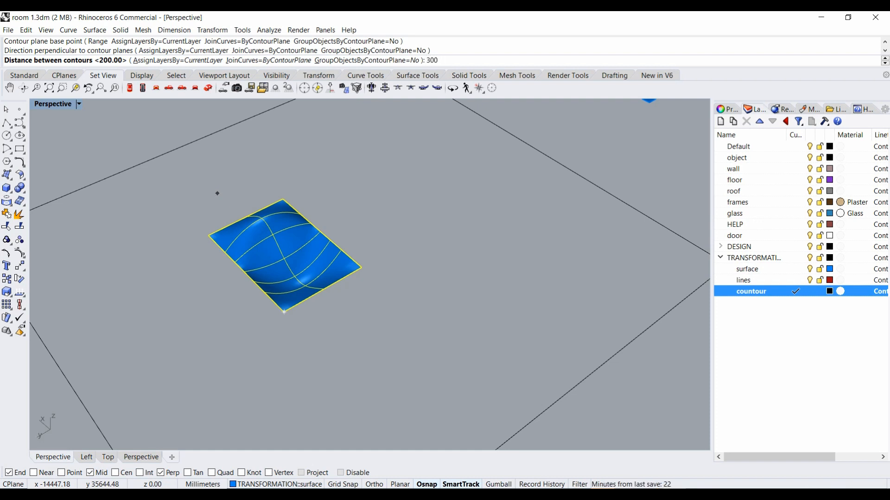
pyautogui.press('Return')
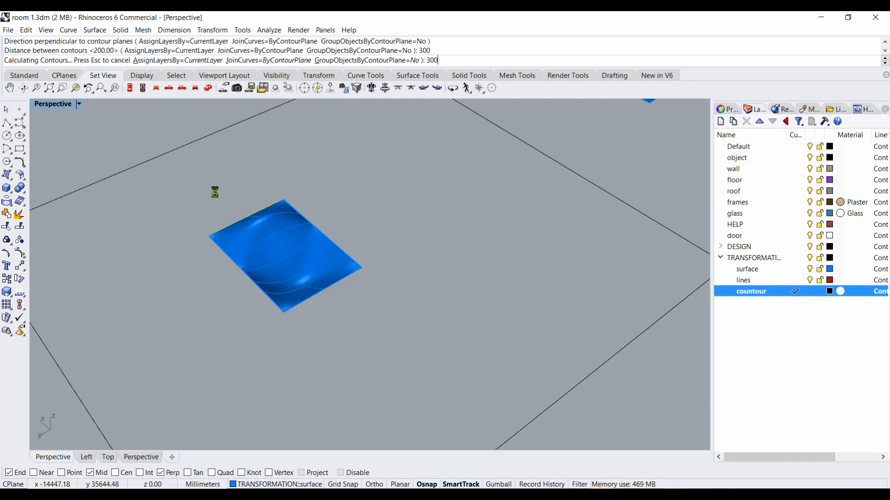
# Examine the contour curves on the surface and compare them with the earlier ribbed models elsewhere in the scene.
pyautogui.scroll(5, 246, 269)
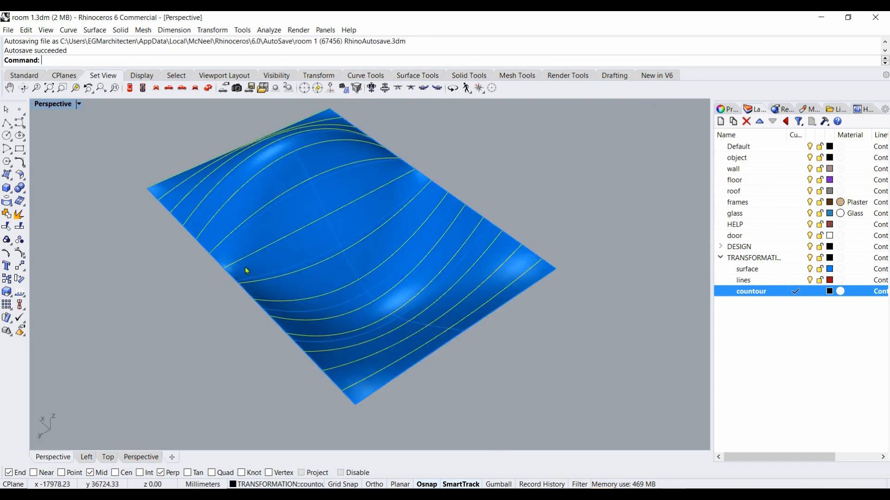
pyautogui.moveTo(267, 263); pyautogui.dragTo(268, 259, button='right')
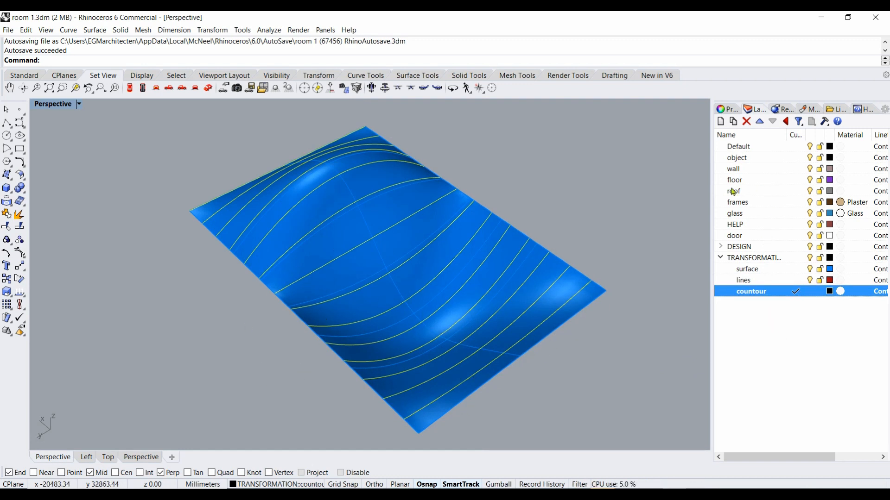
pyautogui.scroll(-10, 558, 293)
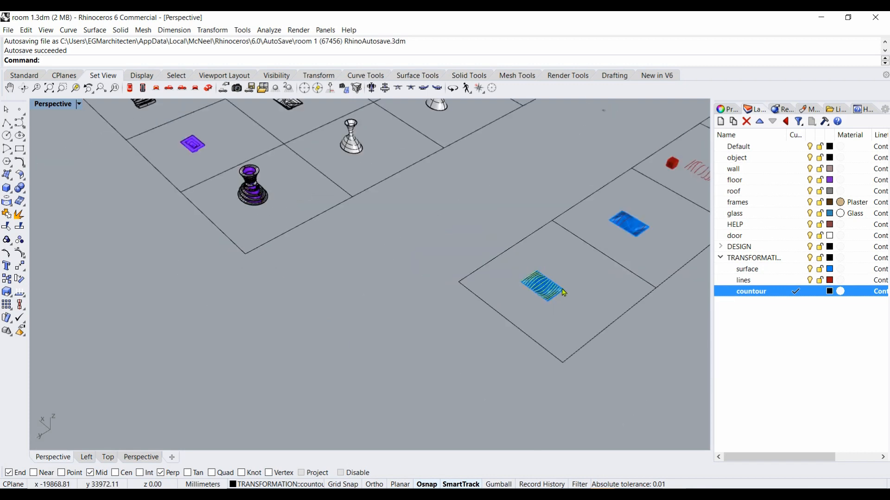
pyautogui.scroll(6, 98, 214)
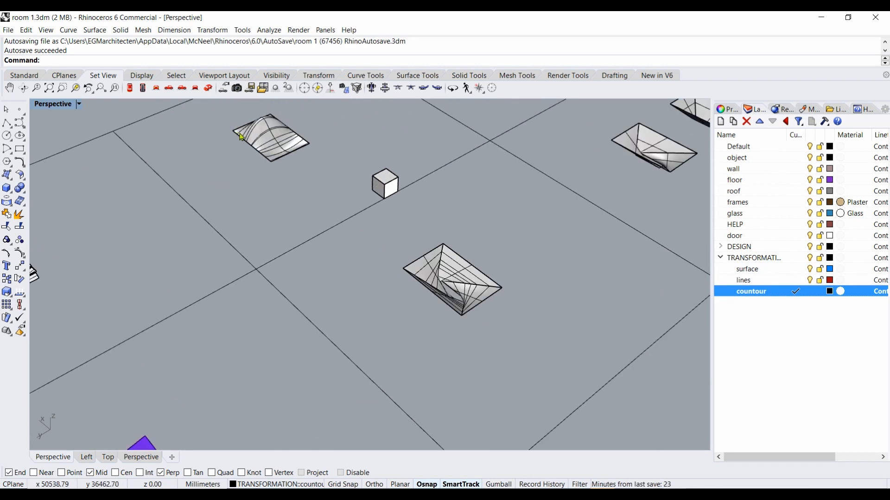
pyautogui.scroll(2, 97, 214)
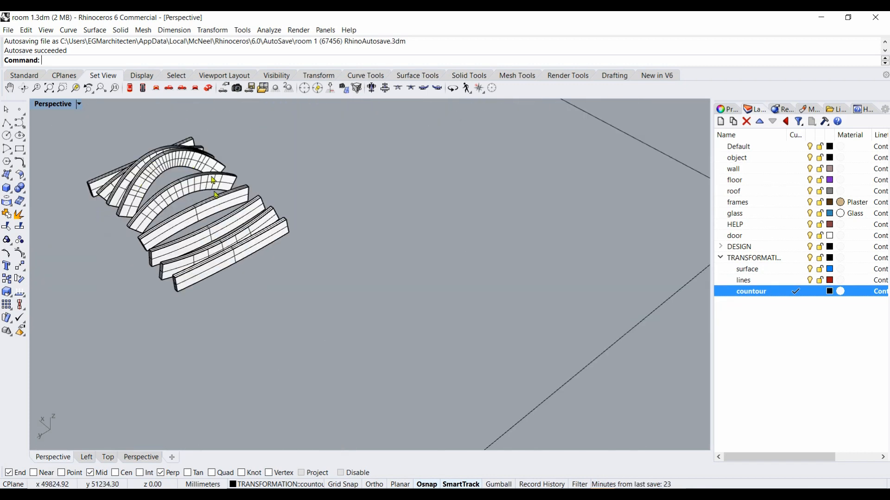
pyautogui.scroll(-8, 301, 241)
pyautogui.scroll(8, 481, 355)
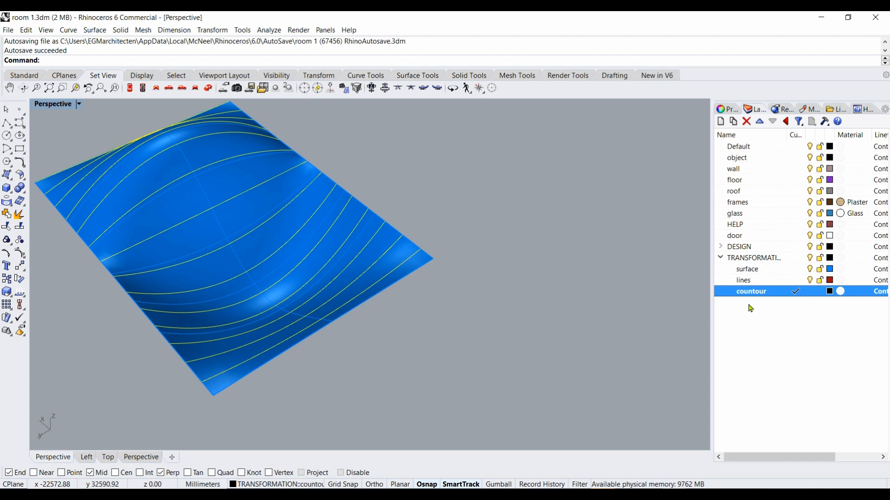
# Create a layer named "countour 2" under the TRANSFORMATION layer, make it current, and deselect the contour curves.
pyautogui.click(720, 121)
pyautogui.write('countour')
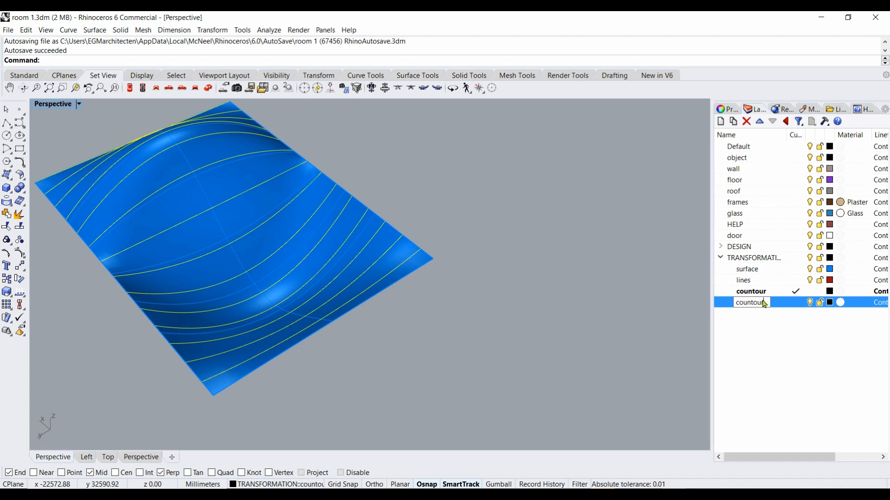
pyautogui.press('Return')
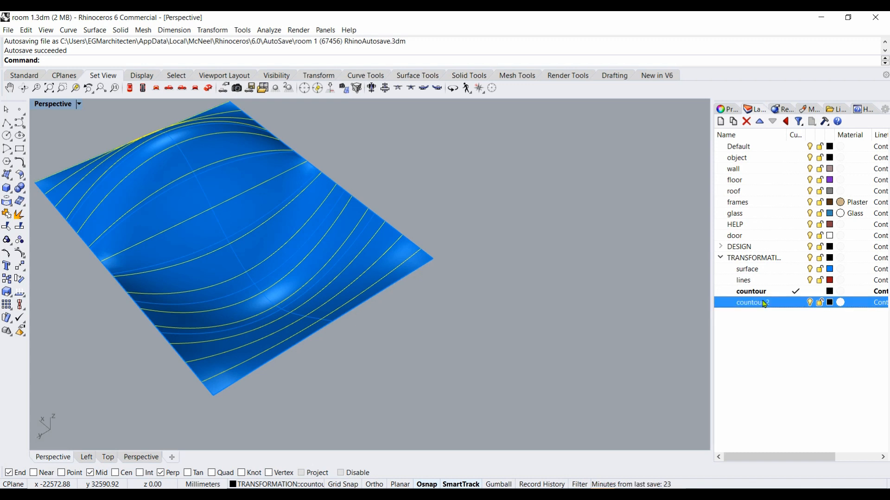
pyautogui.click(793, 304)
pyautogui.click(552, 331)
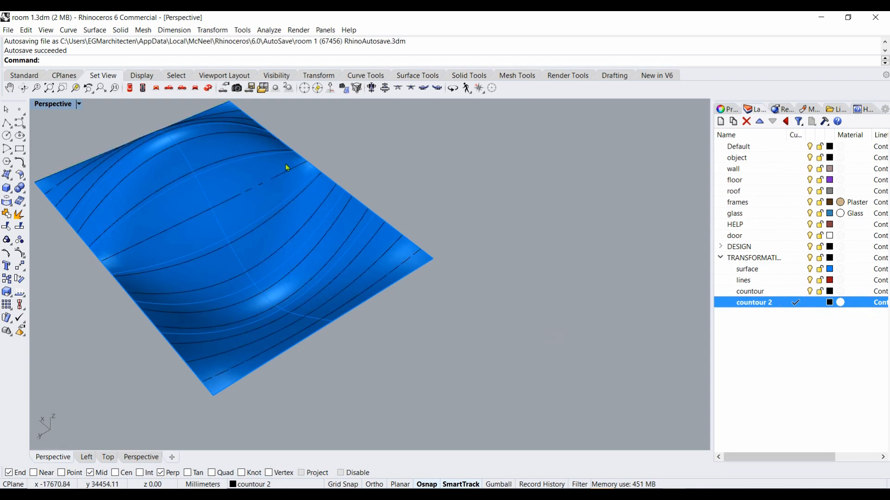
# Contour the same surface in the crosswise direction, starting from a corner, with 500 mm between contours.
pyautogui.click(310, 169)
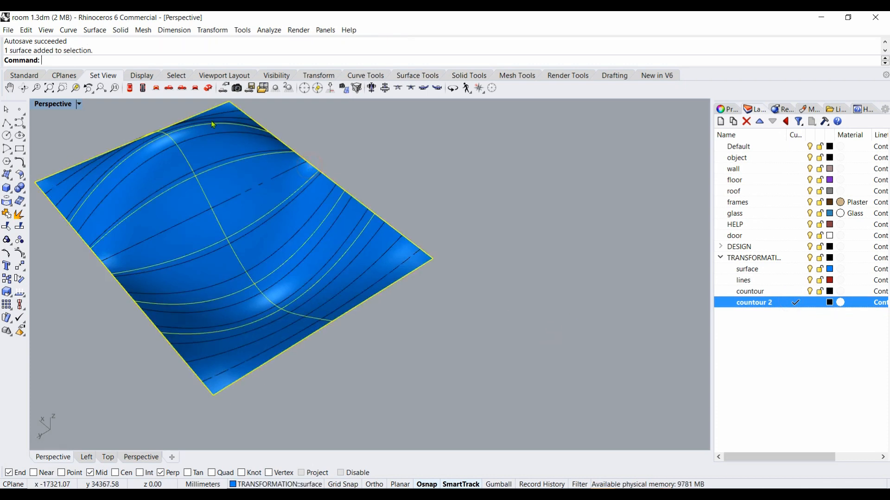
pyautogui.click(71, 32)
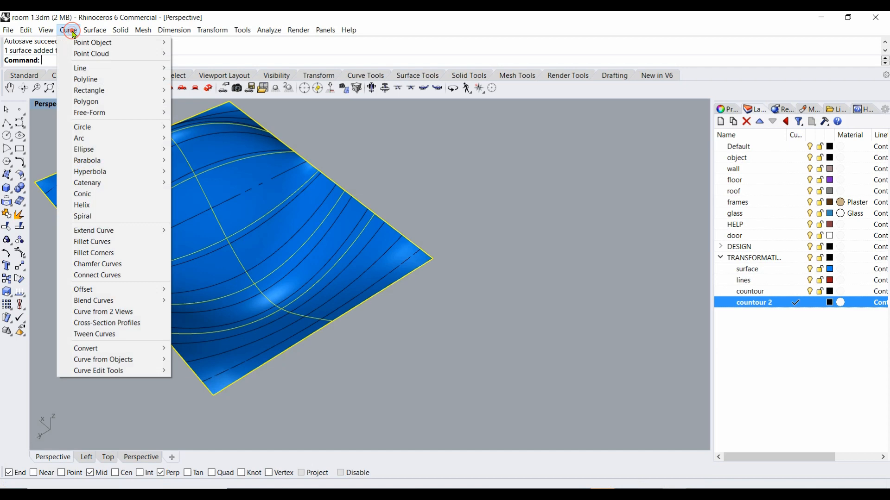
pyautogui.moveTo(107, 361)
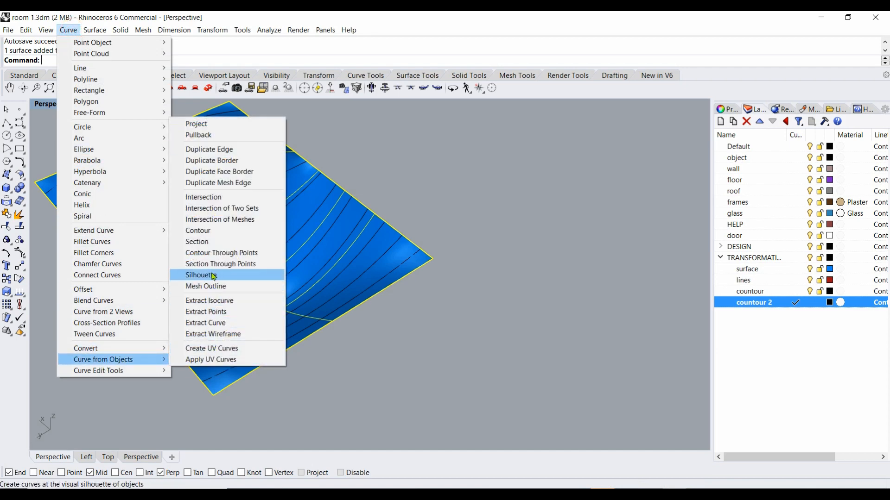
pyautogui.click(205, 232)
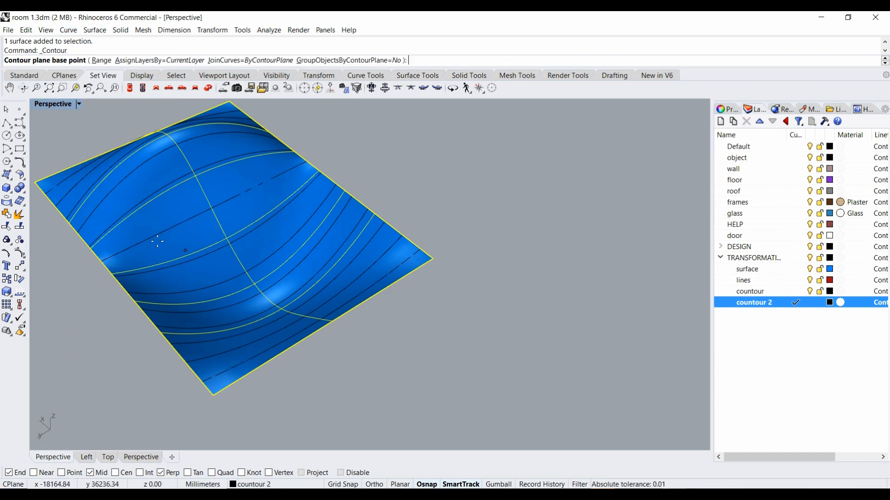
pyautogui.click(214, 396)
pyautogui.click(446, 274)
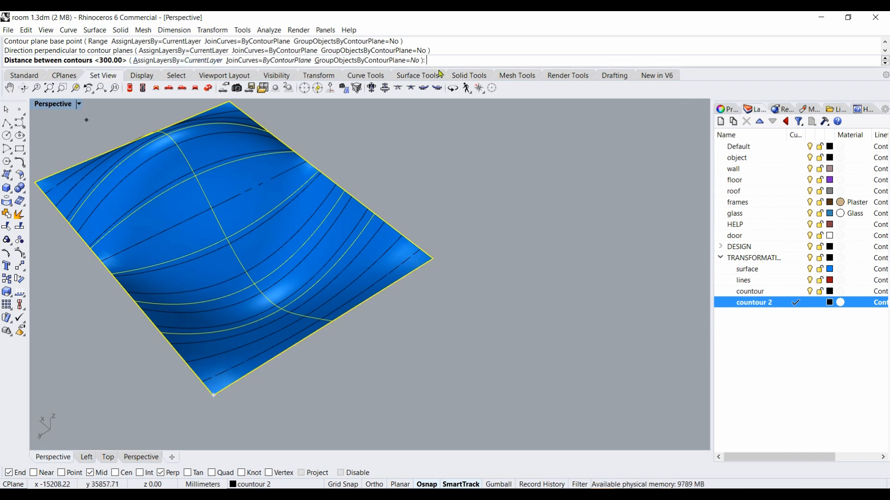
pyautogui.write('5')
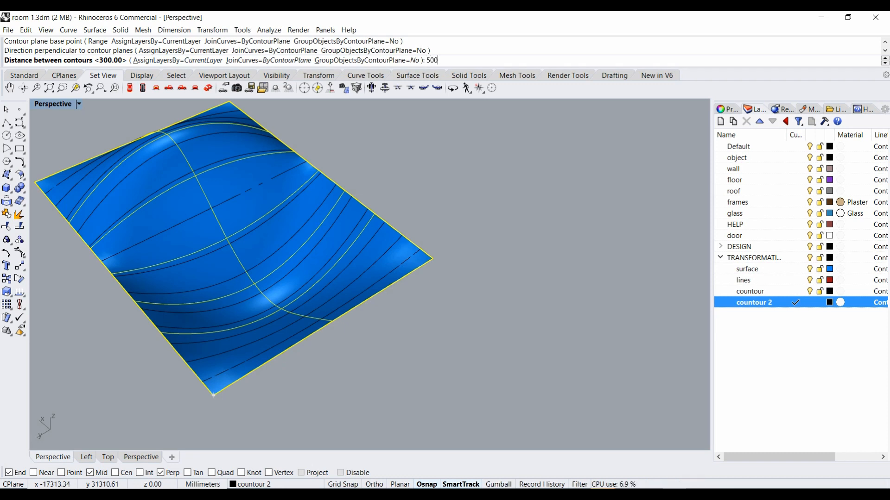
pyautogui.write('00')
pyautogui.press('Return')
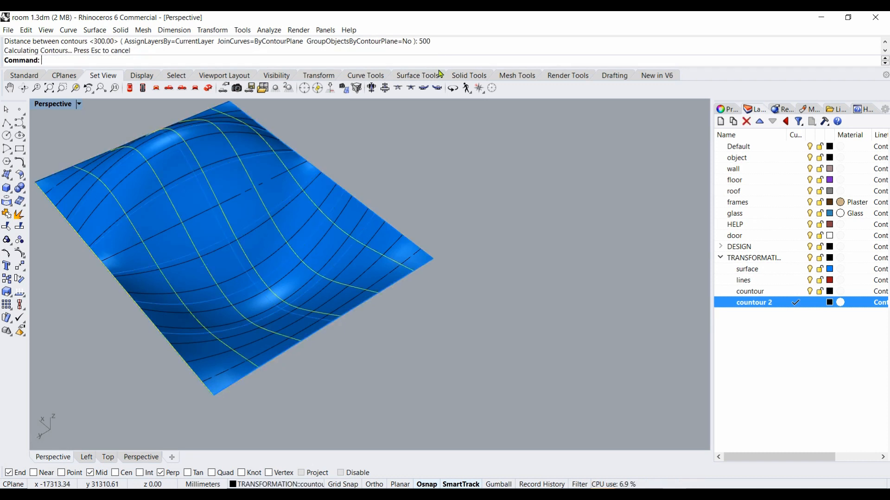
# Hide the surface layer and inspect the crossing contour curves from a slightly changed viewpoint.
pyautogui.click(810, 269)
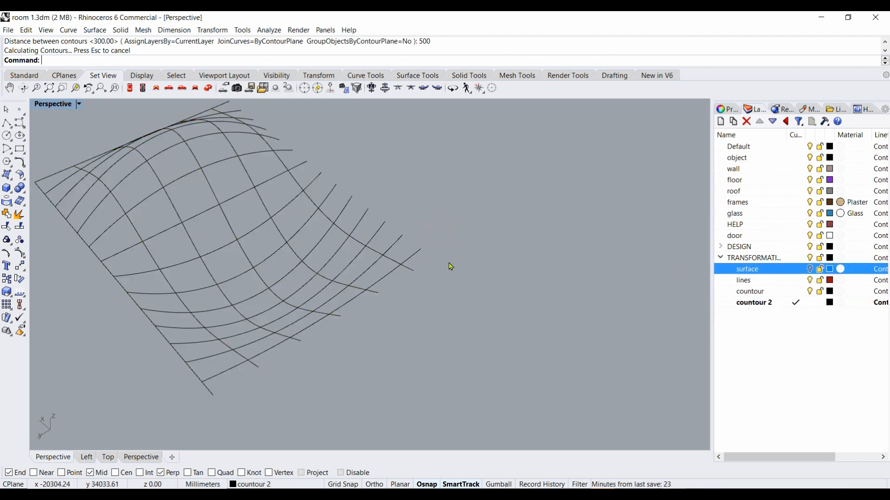
pyautogui.scroll(-5, 450, 267)
pyautogui.scroll(5, 451, 266)
pyautogui.scroll(-5, 451, 264)
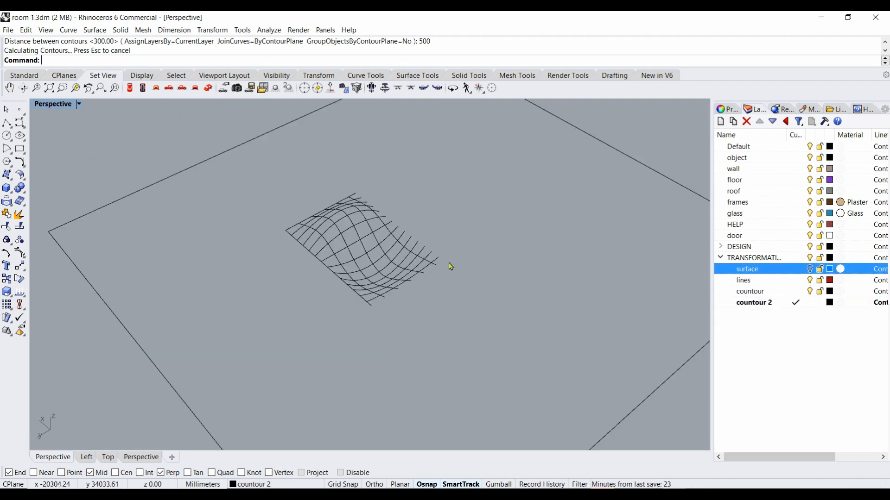
pyautogui.moveTo(376, 308); pyautogui.dragTo(375, 305, button='right')
# Copy the contour grid together with its square frame one frame length along the row, from frame corner to frame corner.
pyautogui.scroll(-3, 373, 302)
pyautogui.scroll(-5, 367, 304)
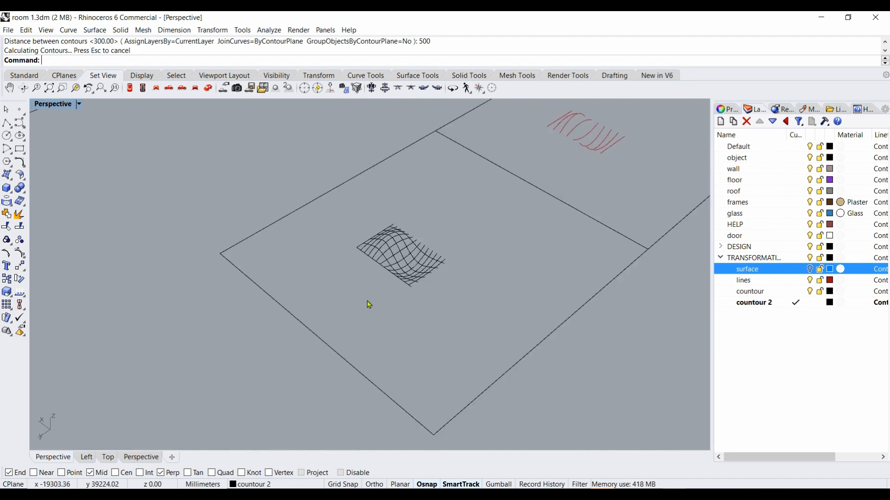
pyautogui.scroll(-5, 375, 336)
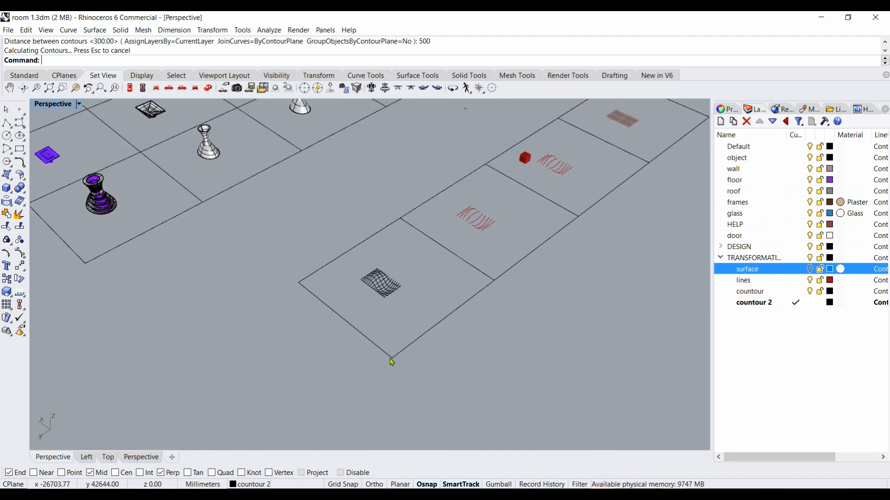
pyautogui.moveTo(435, 381); pyautogui.dragTo(308, 250)
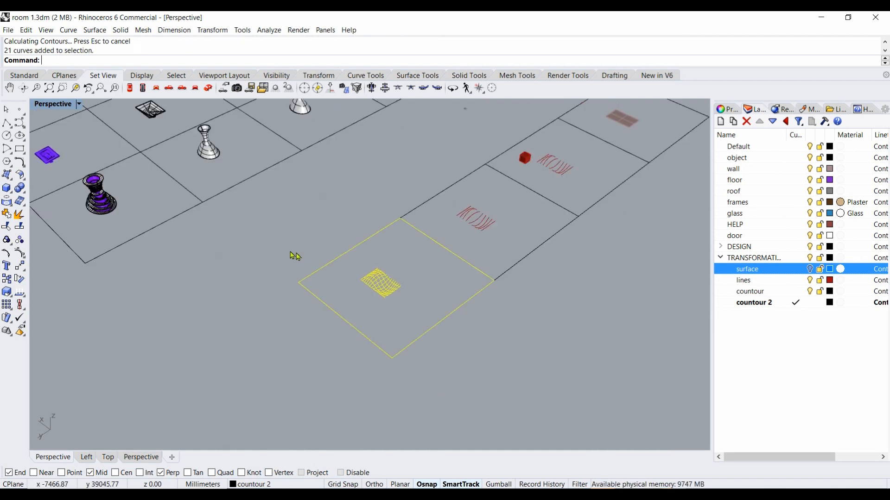
pyautogui.click(6, 279)
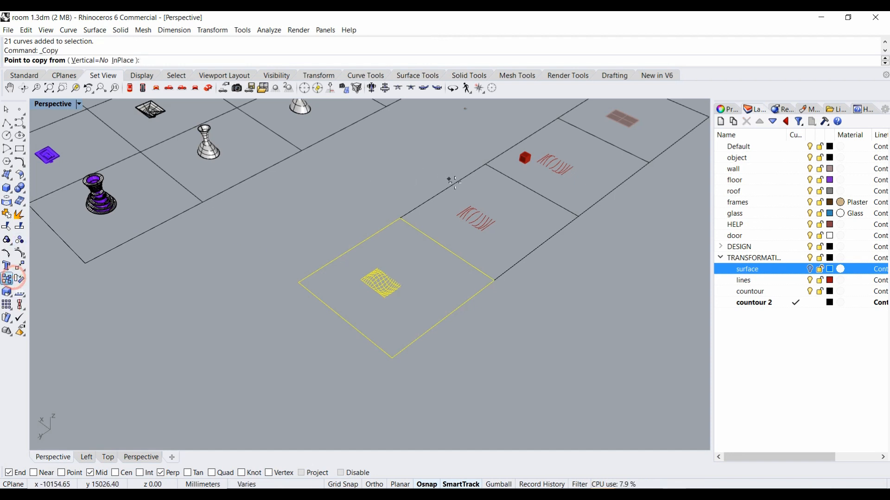
pyautogui.click(400, 219)
pyautogui.click(299, 284)
pyautogui.press('Return')
# Create a sublayer named "extrudecrv" under the countour layer.
pyautogui.scroll(13, 267, 392)
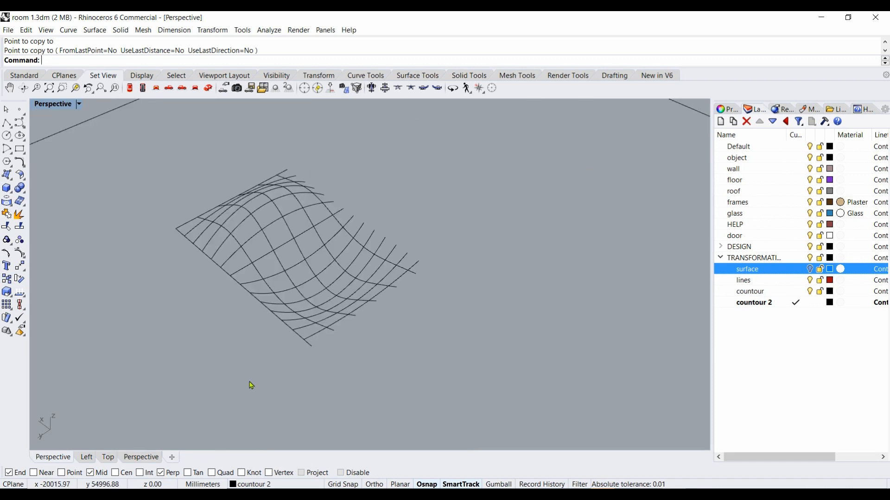
pyautogui.click(750, 291)
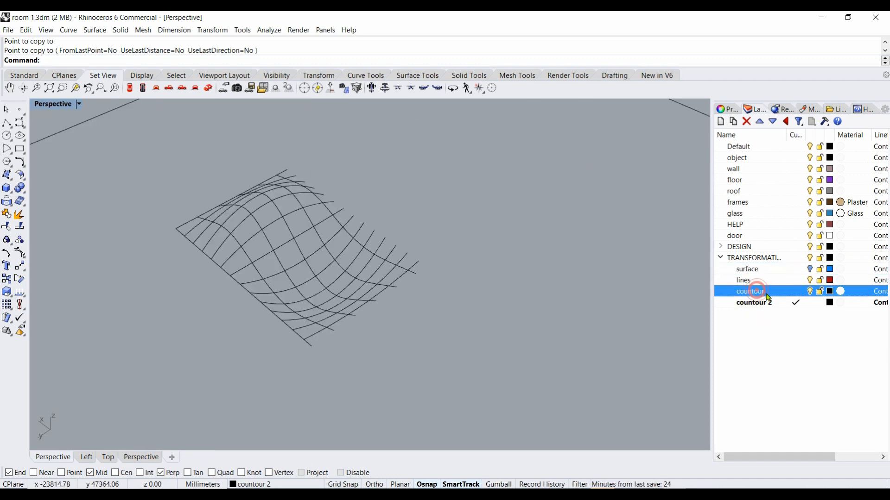
pyautogui.click(733, 122)
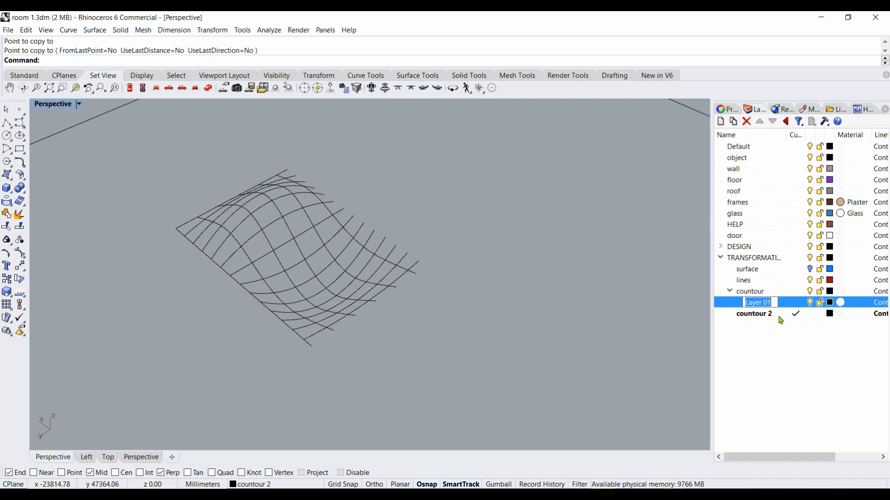
pyautogui.write('extrude')
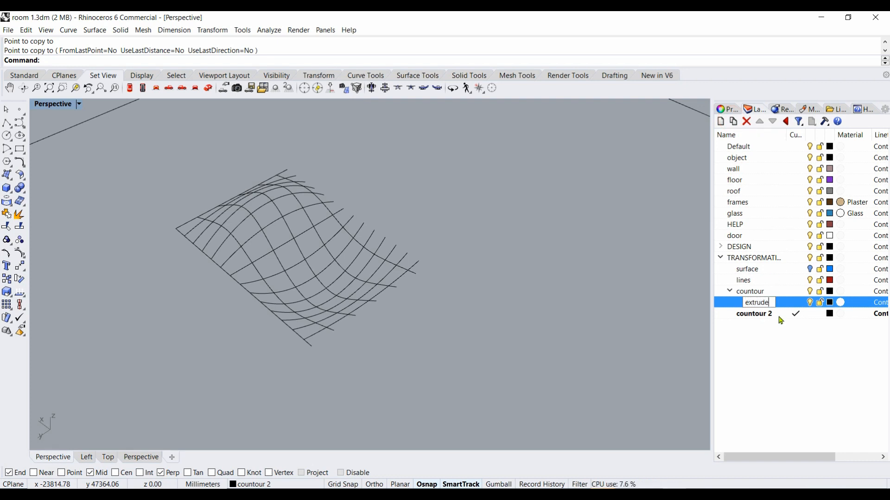
pyautogui.write('crv')
pyautogui.press('Return')
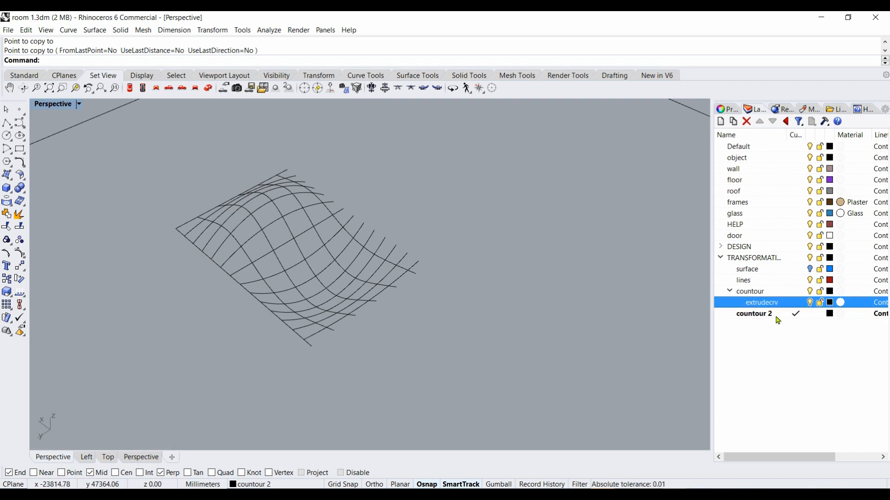
# Create a sublayer named "extrudecrv2" under the countour 2 layer.
pyautogui.click(766, 318)
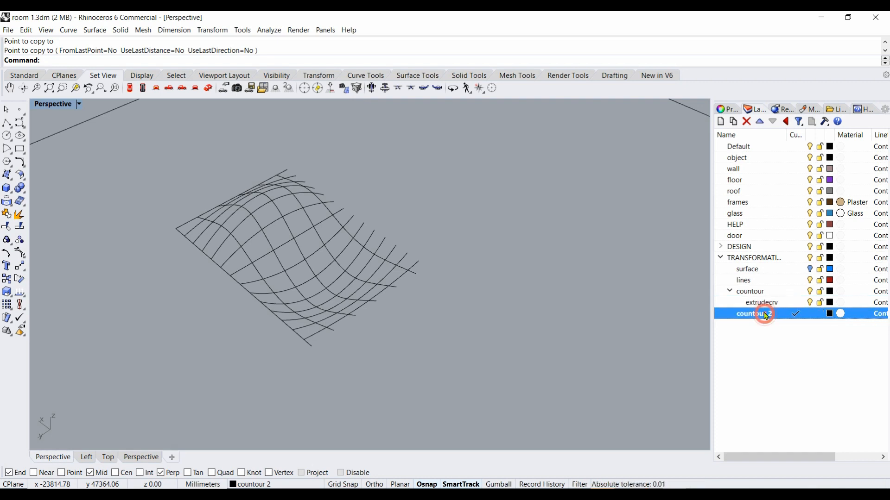
pyautogui.click(733, 121)
pyautogui.write('extru')
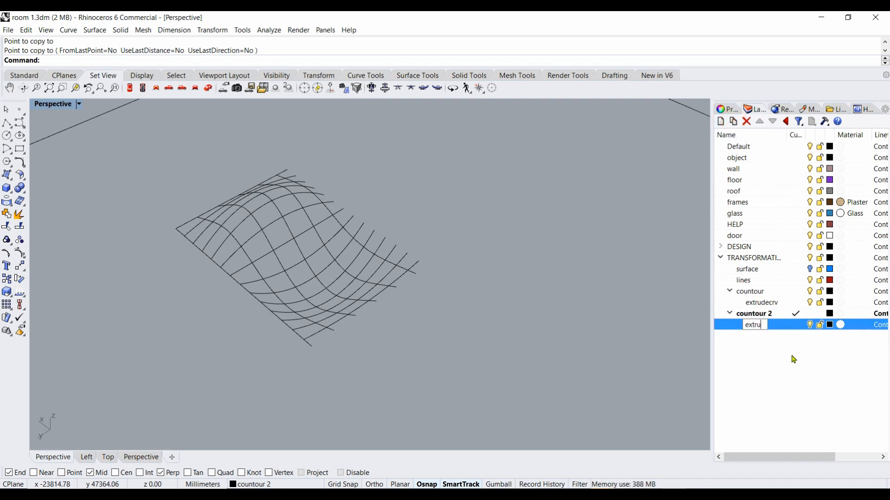
pyautogui.write('decrv2')
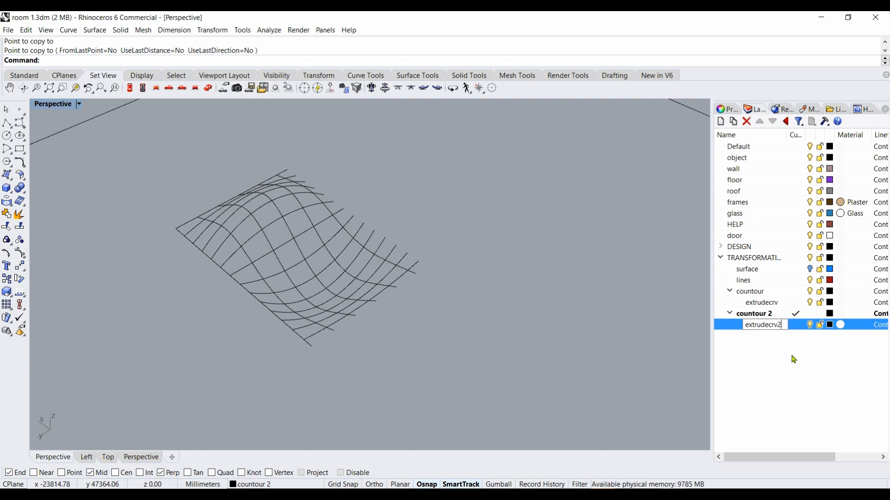
pyautogui.press('Return')
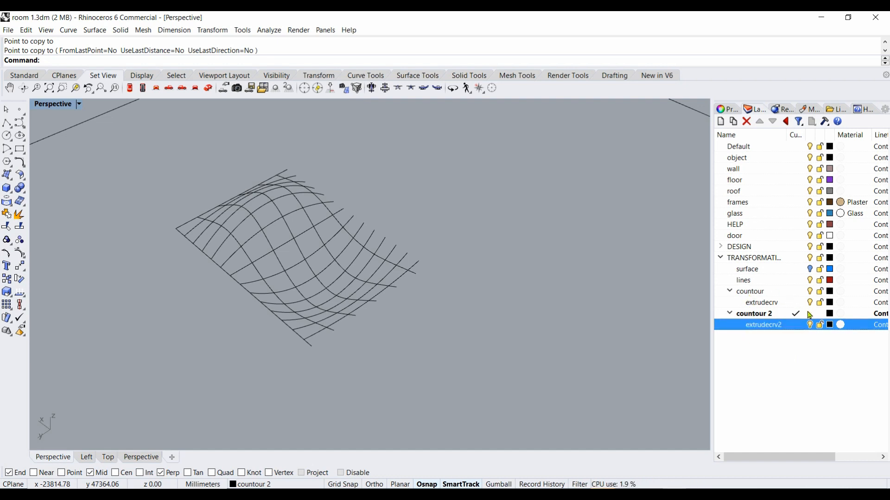
# Hide the countour 2 layer, select the remaining contour curves of the copied grid, and make extrudecrv the current layer.
pyautogui.click(794, 295)
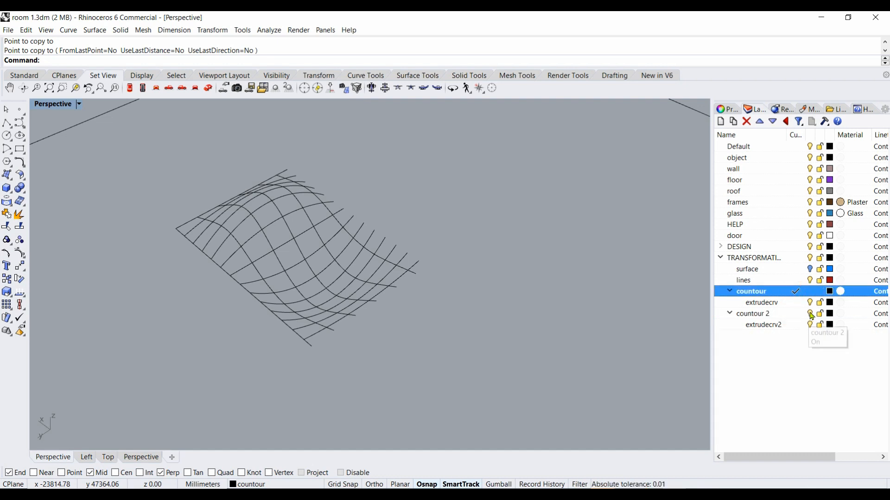
pyautogui.click(809, 314)
pyautogui.moveTo(344, 371); pyautogui.dragTo(135, 200)
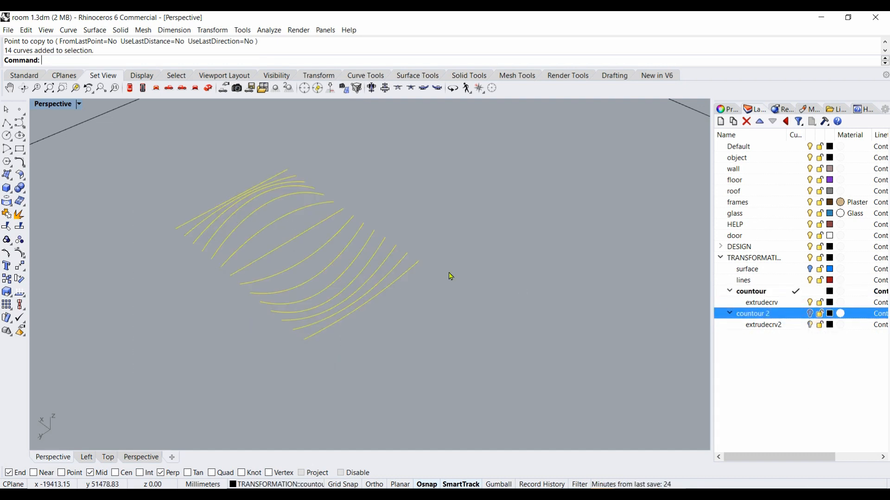
pyautogui.click(766, 327)
pyautogui.click(795, 326)
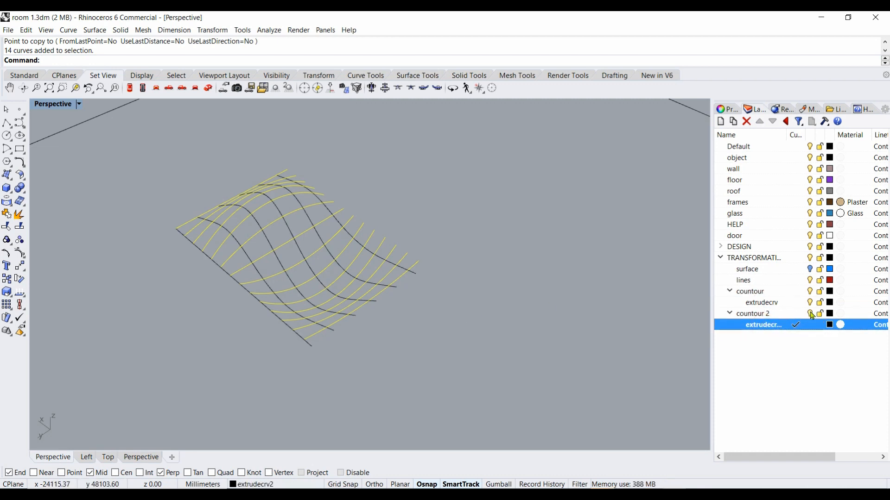
pyautogui.click(796, 303)
pyautogui.click(809, 314)
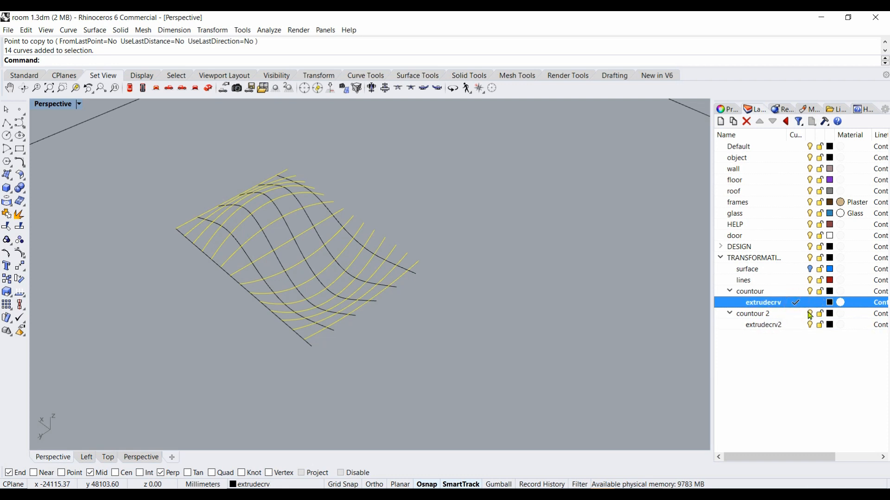
# Extrude the selected contour curves 10 mm to both sides with ExtrudeCrv, not solid, deleting the input curves.
pyautogui.write('Extr')
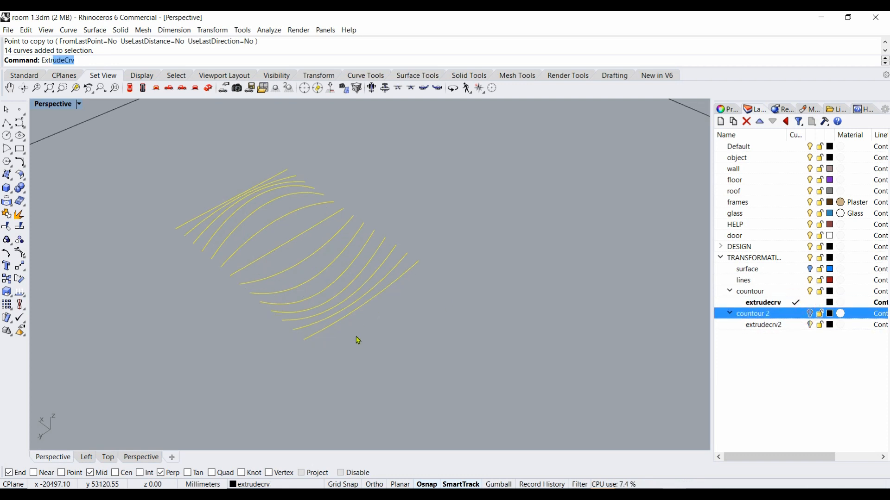
pyautogui.write('u')
pyautogui.press('Return')
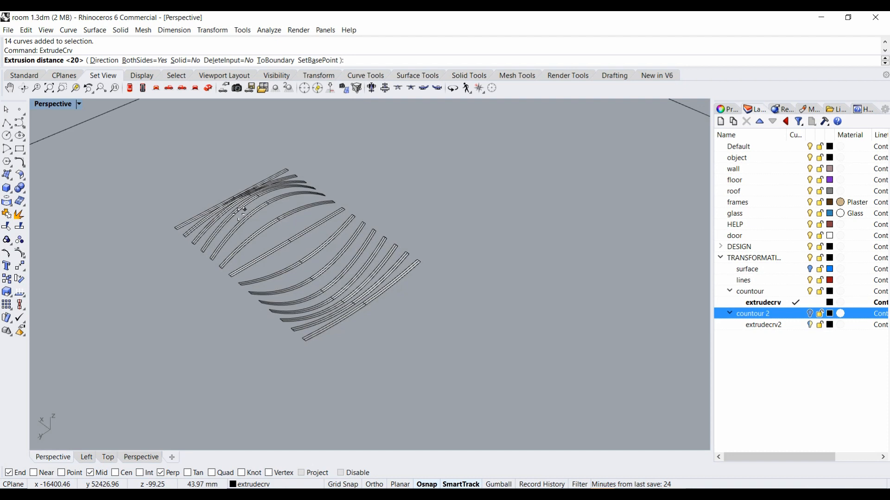
pyautogui.write('10')
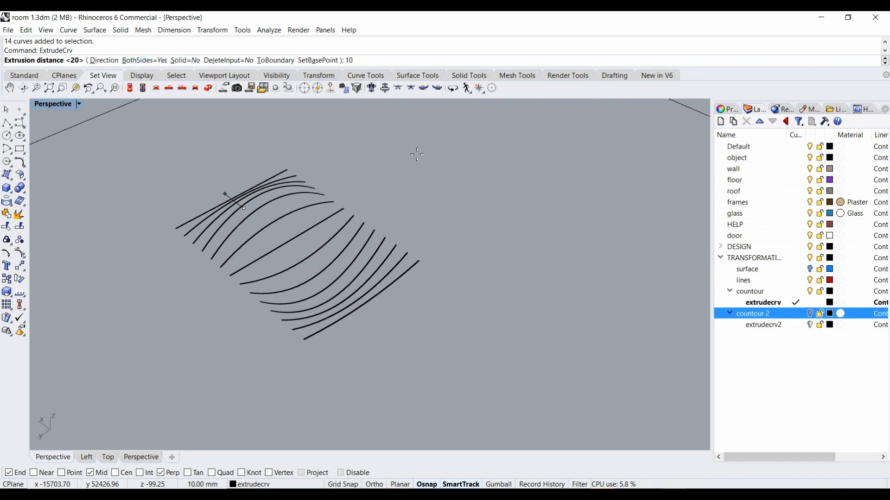
pyautogui.click(223, 61)
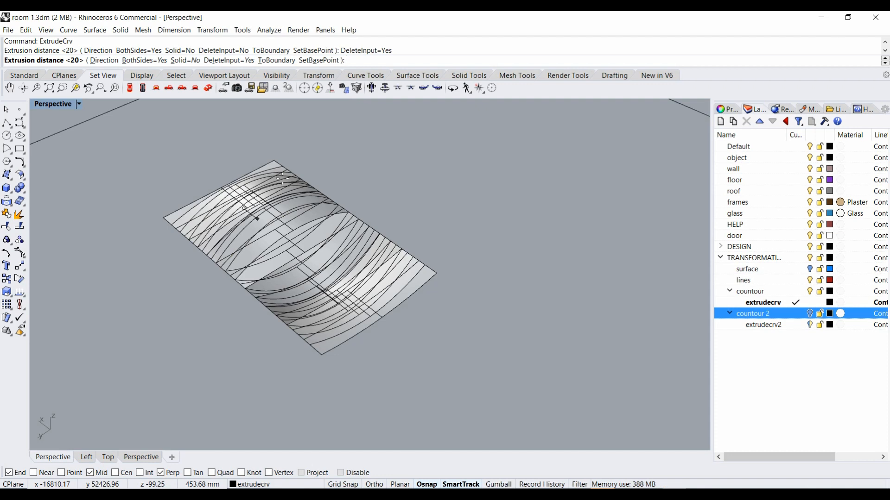
pyautogui.write('10')
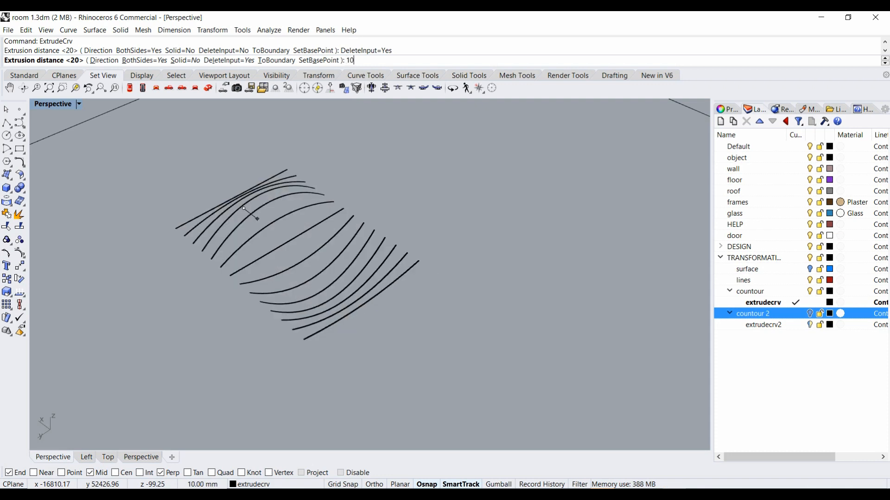
pyautogui.press('Return')
pyautogui.scroll(-1, 265, 228)
pyautogui.scroll(1, 263, 211)
pyautogui.moveTo(265, 220); pyautogui.dragTo(268, 223, button='right')
pyautogui.scroll(1, 543, 207)
pyautogui.scroll(-1, 522, 217)
pyautogui.moveTo(532, 210)
pyautogui.mouseDown(button='right')
pyautogui.moveTo(540, 212)
pyautogui.moveTo(532, 210)
pyautogui.mouseUp(button='right')
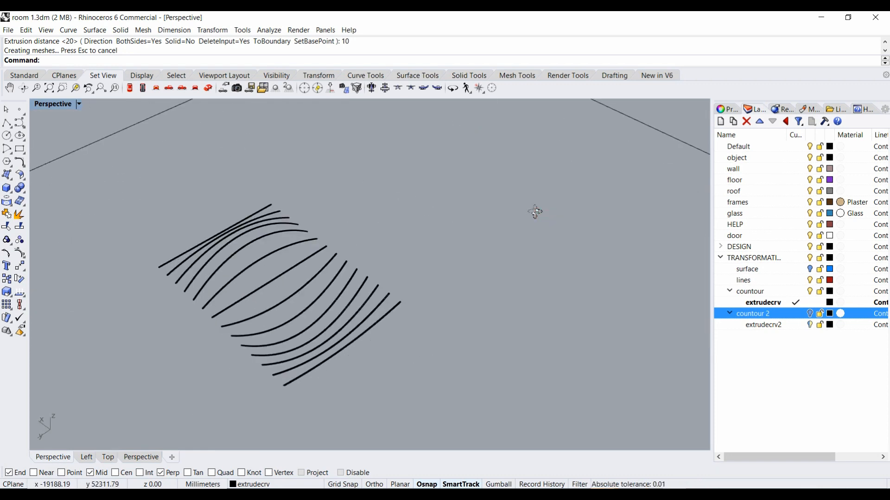
# Show countour 2 and hide countour, then select the crosswise contour curves and make extrudecrv2 the current layer.
pyautogui.click(798, 315)
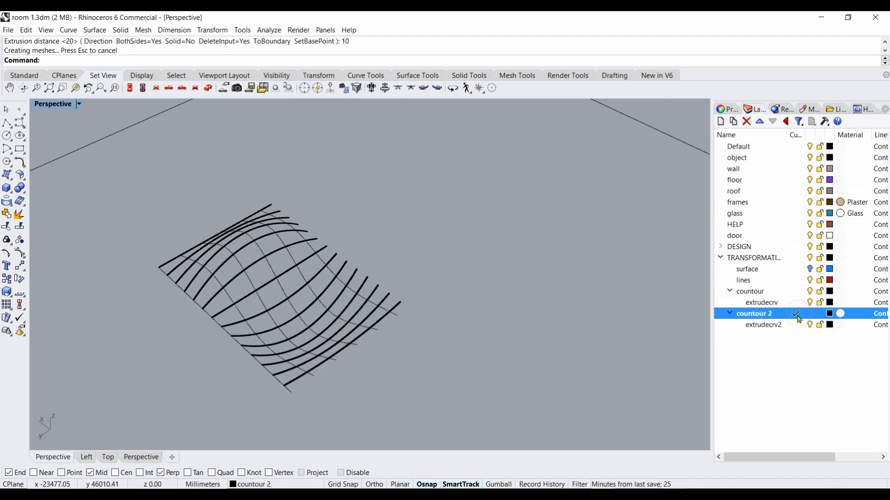
pyautogui.click(810, 291)
pyautogui.moveTo(403, 400); pyautogui.dragTo(242, 294)
pyautogui.click(800, 325)
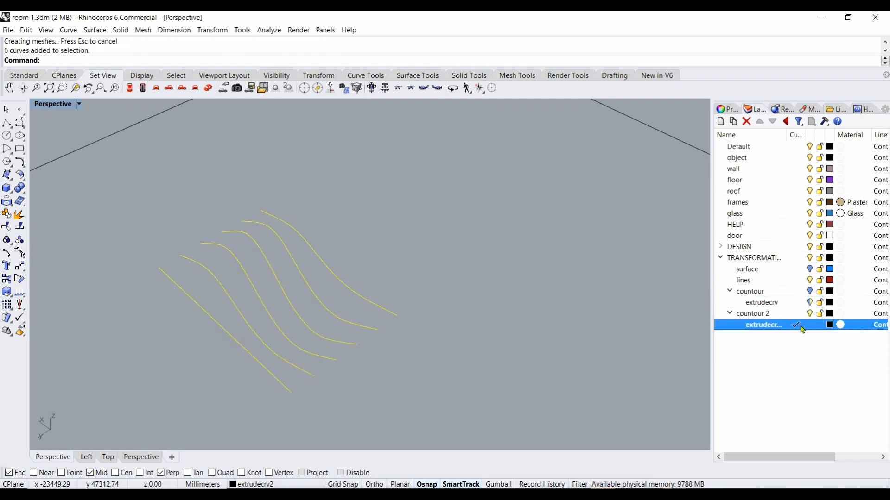
# Extrude the selected crosswise curves to both sides with the 10 mm distance, deleting the input curves.
pyautogui.rightClick(356, 399)
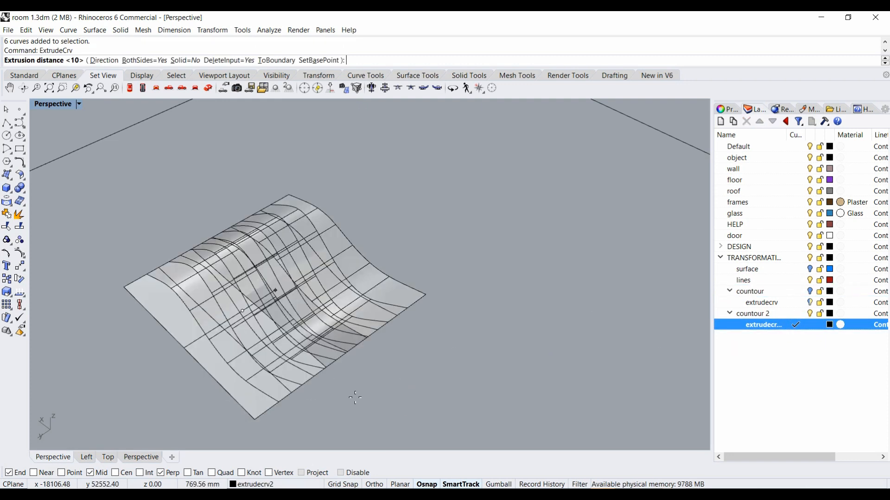
pyautogui.click(369, 402)
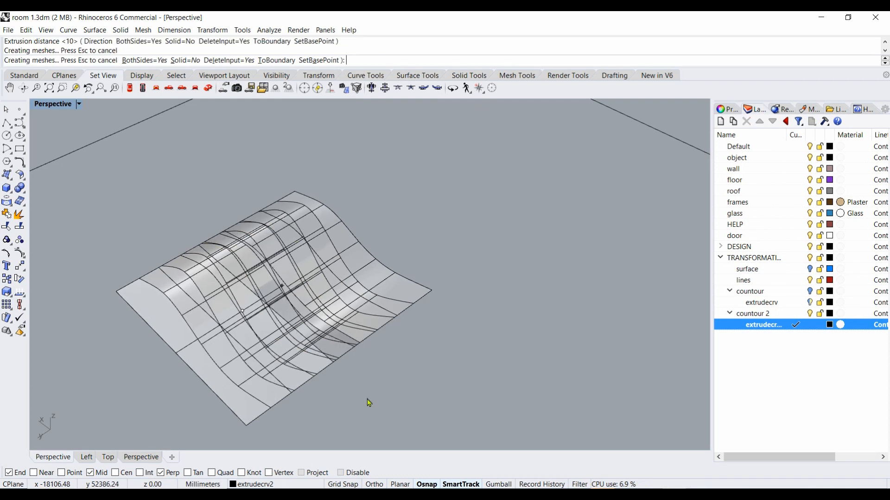
pyautogui.scroll(10, 311, 323)
pyautogui.scroll(-10, 311, 323)
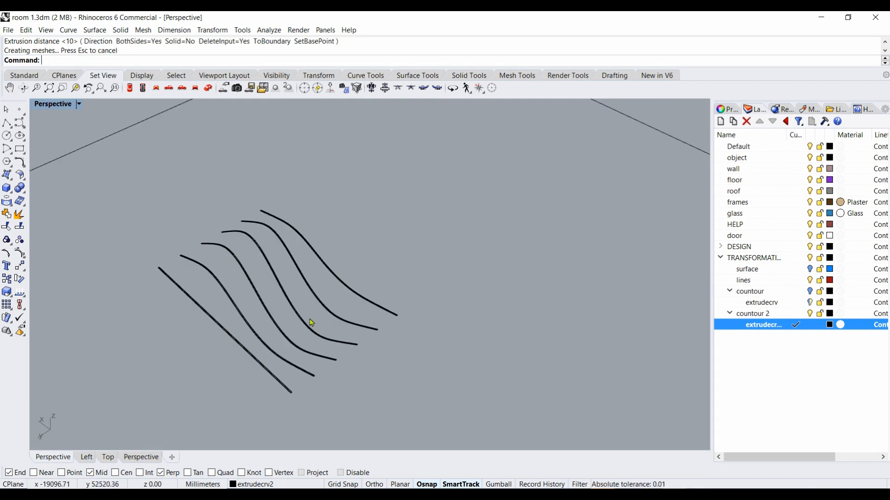
# Create a sublayer named "offset1" under the countour layer.
pyautogui.click(753, 294)
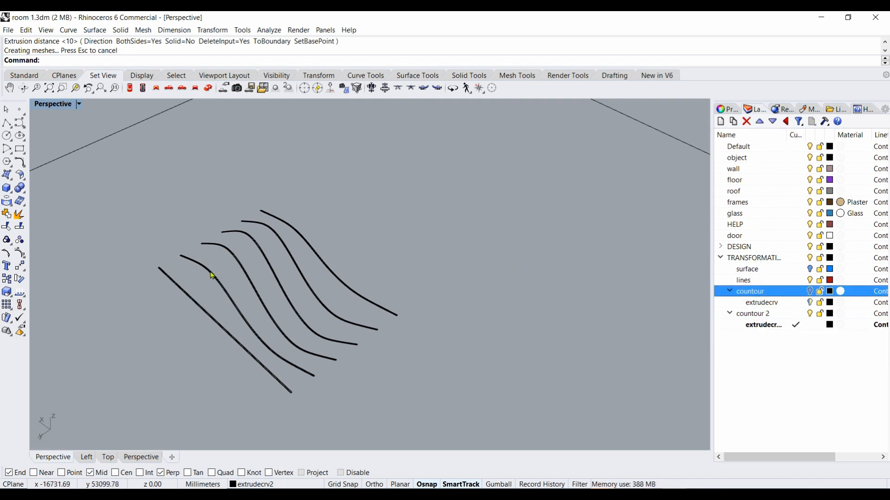
pyautogui.click(733, 123)
pyautogui.write('offset1')
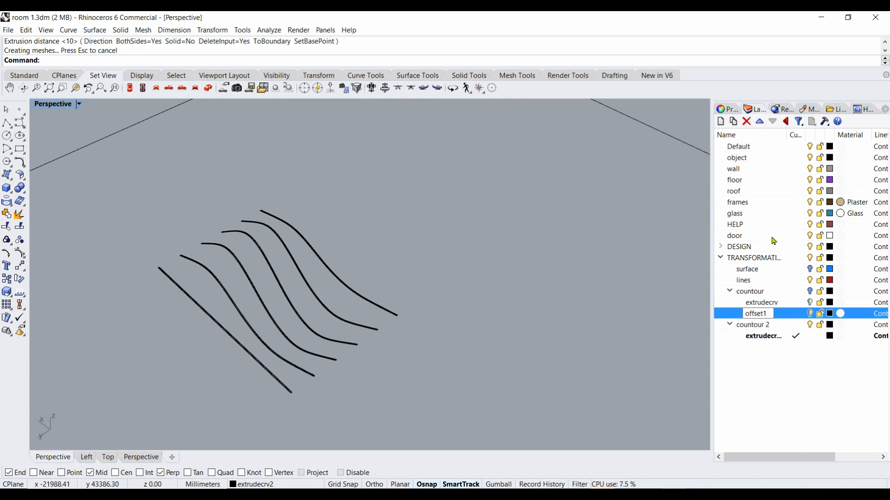
pyautogui.press('Return')
# Create a sublayer named "offset2" under the countour 2 layer.
pyautogui.click(767, 326)
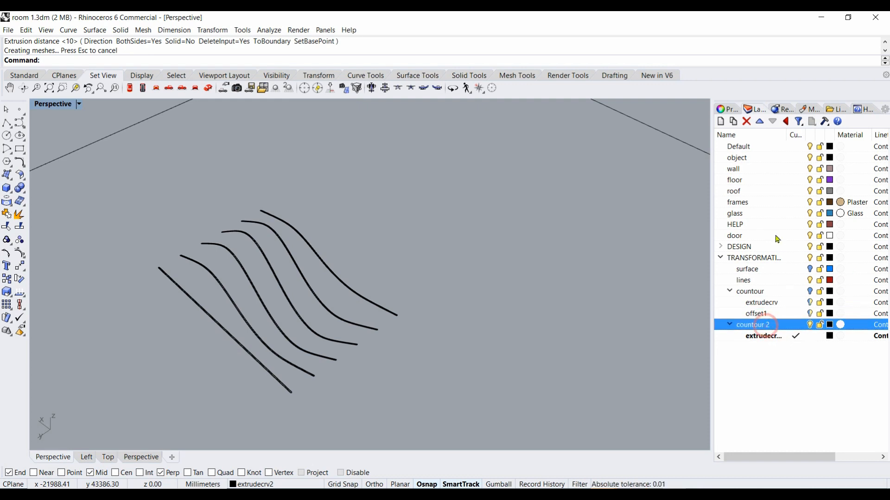
pyautogui.click(729, 123)
pyautogui.write('offset')
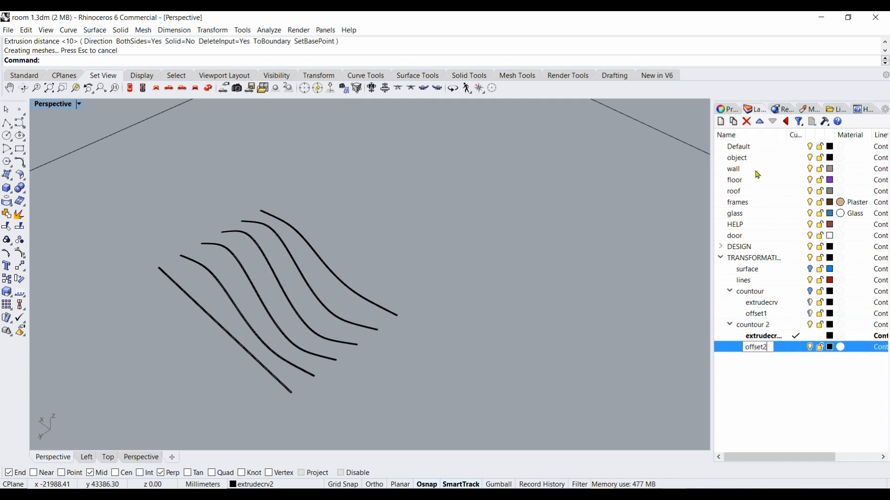
pyautogui.write('2')
pyautogui.press('Return')
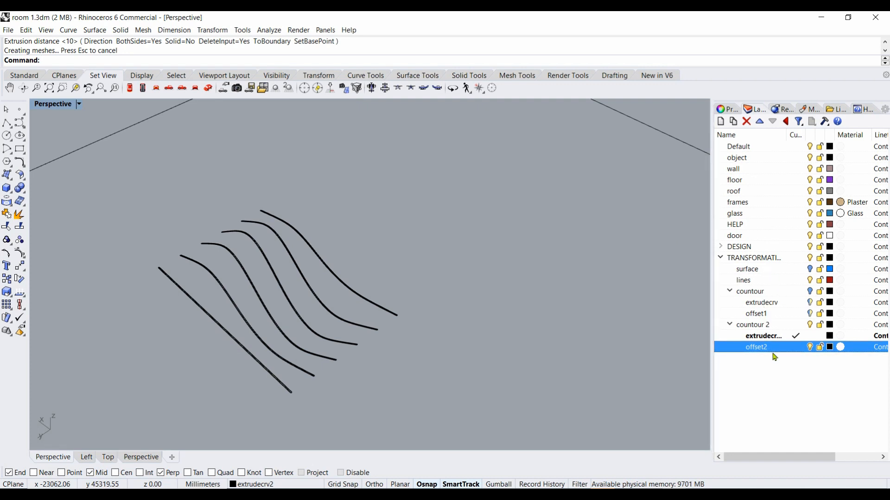
# Make offset2 current and offset the six crosswise extruded surfaces into solids by 150, with all directions flipped and the input surfaces kept.
pyautogui.moveTo(394, 409); pyautogui.dragTo(269, 301)
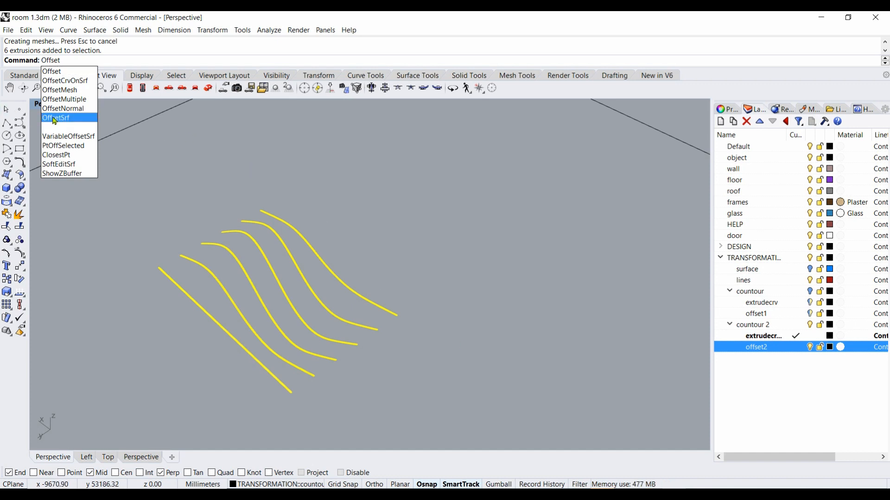
pyautogui.click(54, 118)
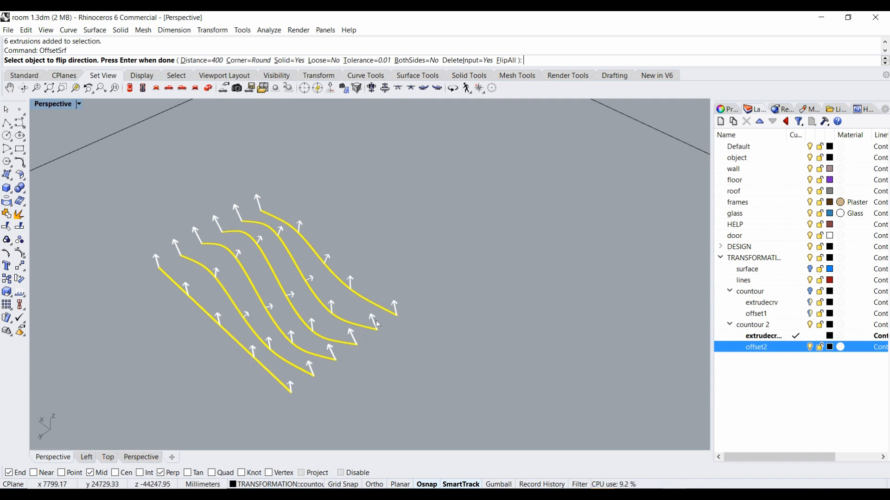
pyautogui.click(501, 63)
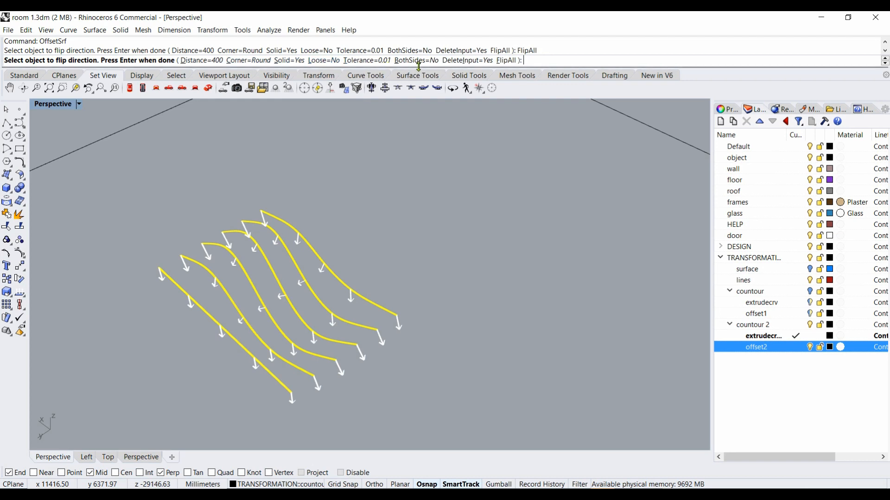
pyautogui.click(471, 61)
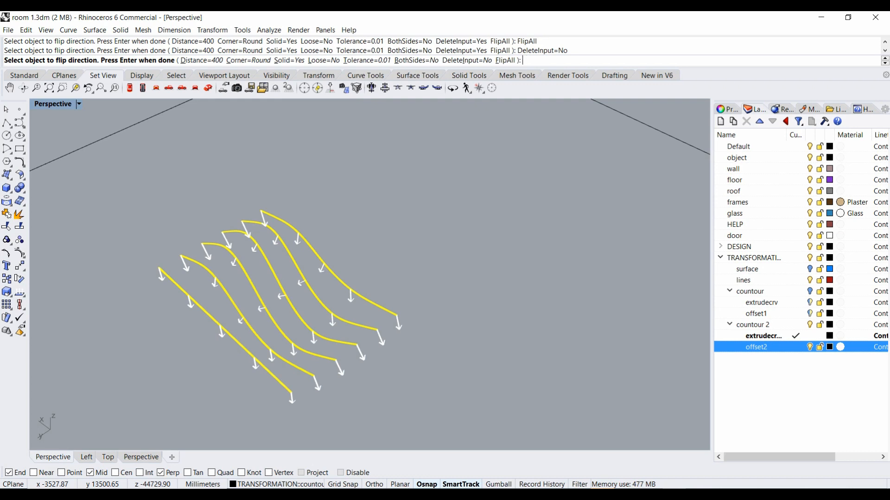
pyautogui.write('150')
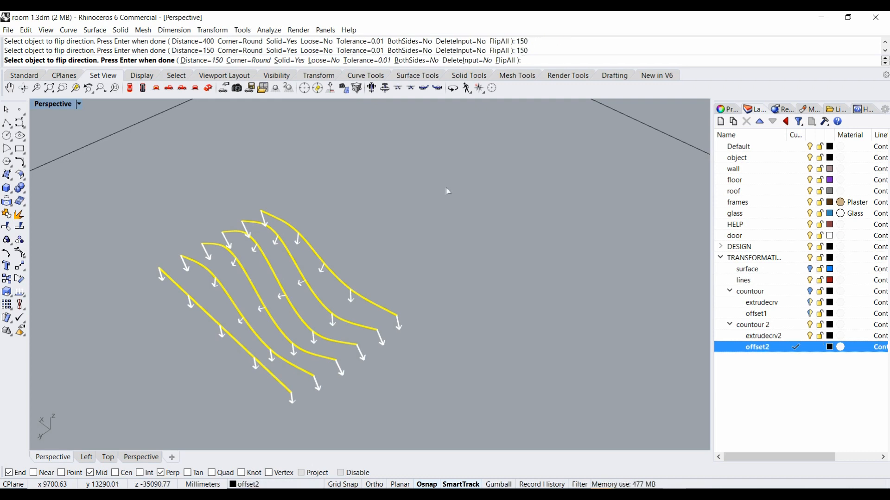
pyautogui.press('Return')
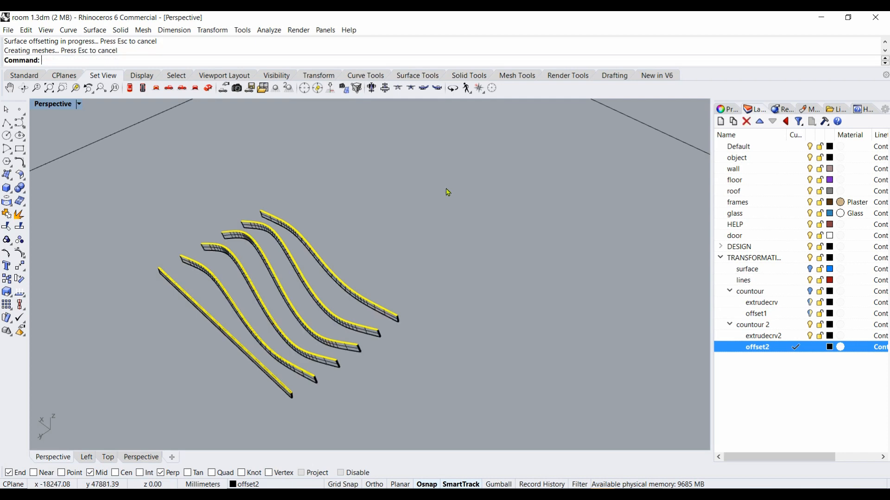
pyautogui.moveTo(363, 374); pyautogui.dragTo(364, 369, button='right')
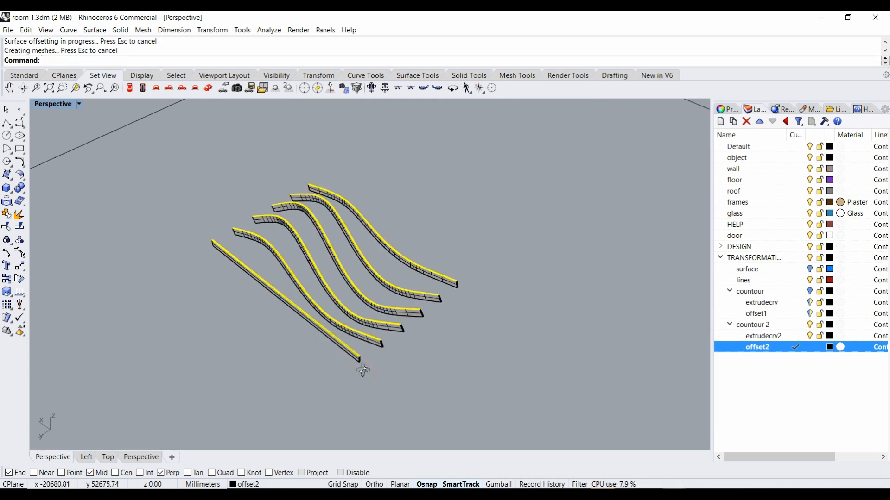
pyautogui.click(382, 366)
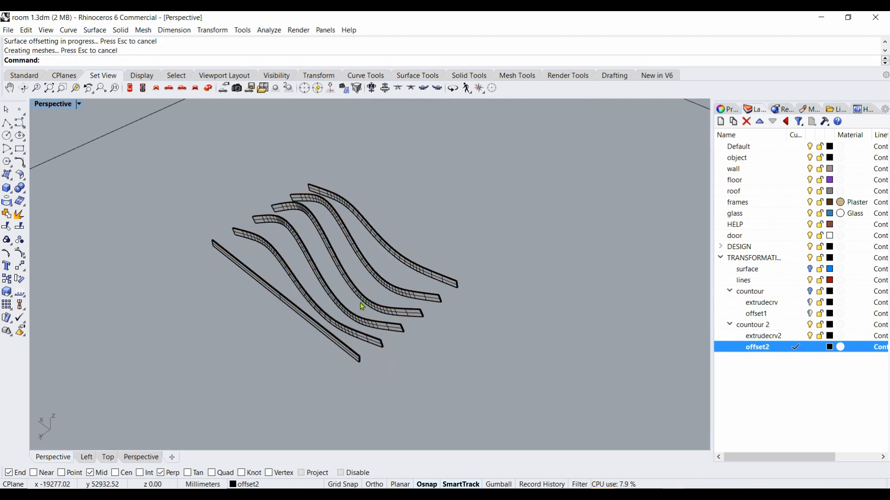
# Show the countour layer, make its offset1 sublayer current, and hide countour 2.
pyautogui.moveTo(361, 303); pyautogui.dragTo(360, 308, button='right')
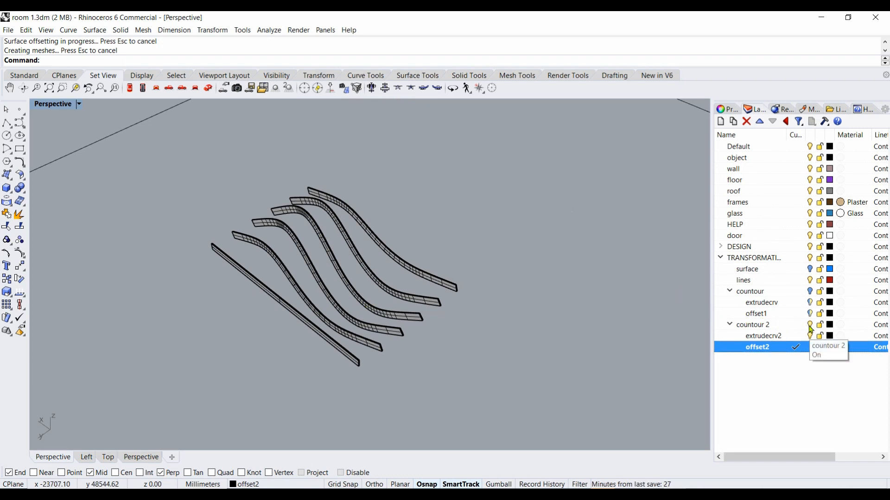
pyautogui.click(796, 291)
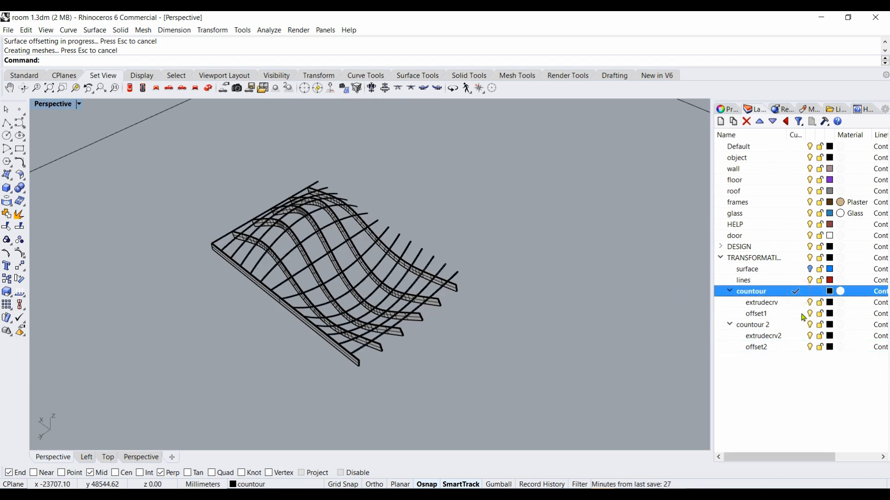
pyautogui.click(798, 315)
pyautogui.click(810, 324)
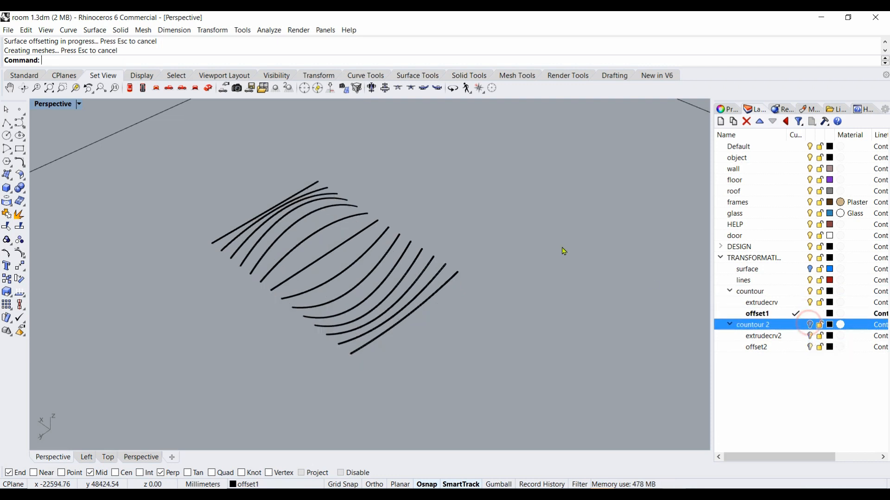
# Offset the 14 extruded surfaces of countour into solid ribs on offset1, and show countour 2 again.
pyautogui.moveTo(377, 359); pyautogui.dragTo(173, 220)
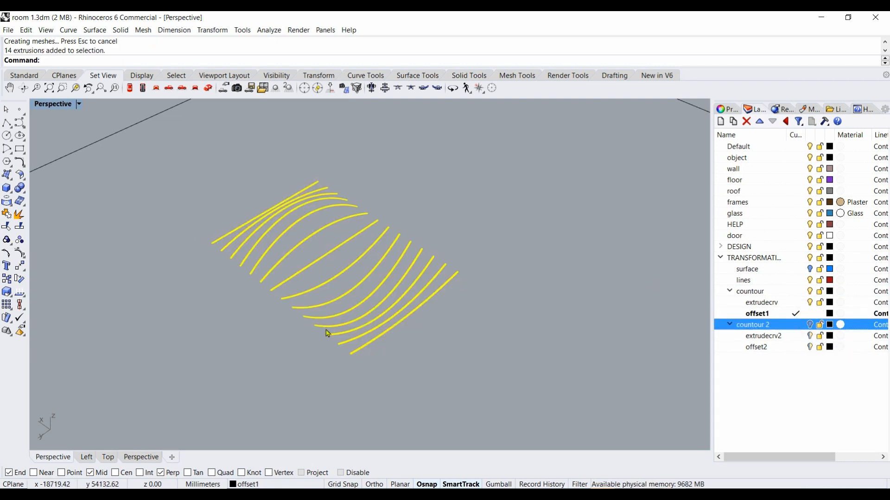
pyautogui.click(810, 304)
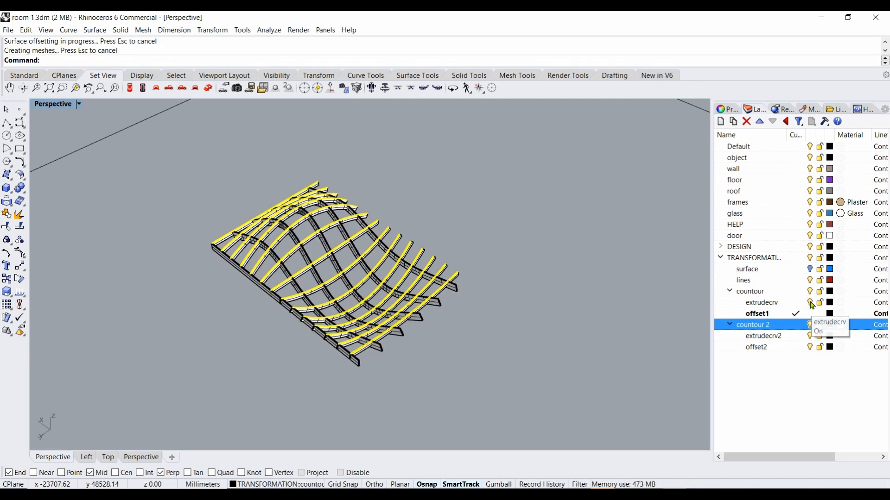
pyautogui.click(810, 302)
pyautogui.click(809, 302)
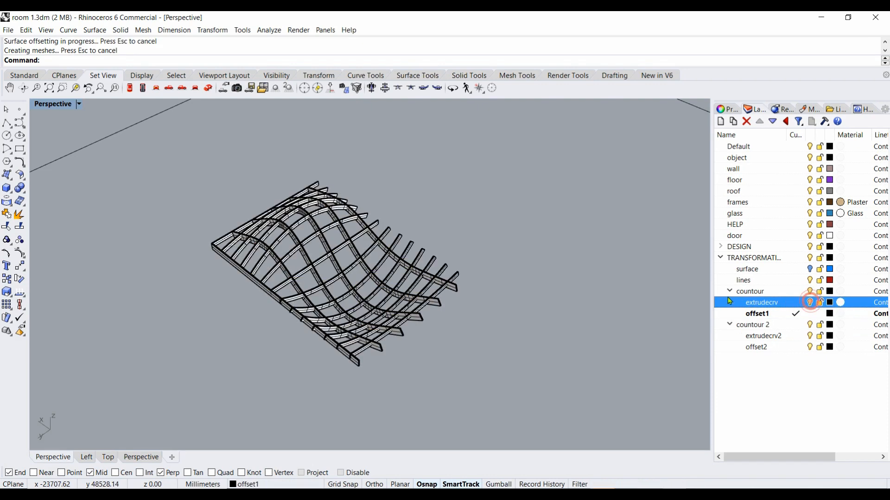
# Examine the overall layout of design variants, from the crossing rib grid to the ringed vase form.
pyautogui.moveTo(463, 289); pyautogui.dragTo(470, 291, button='right')
pyautogui.scroll(-5, 469, 291)
pyautogui.scroll(-4, 472, 294)
pyautogui.scroll(-2, 494, 283)
pyautogui.scroll(3, 492, 286)
pyautogui.scroll(-2, 371, 224)
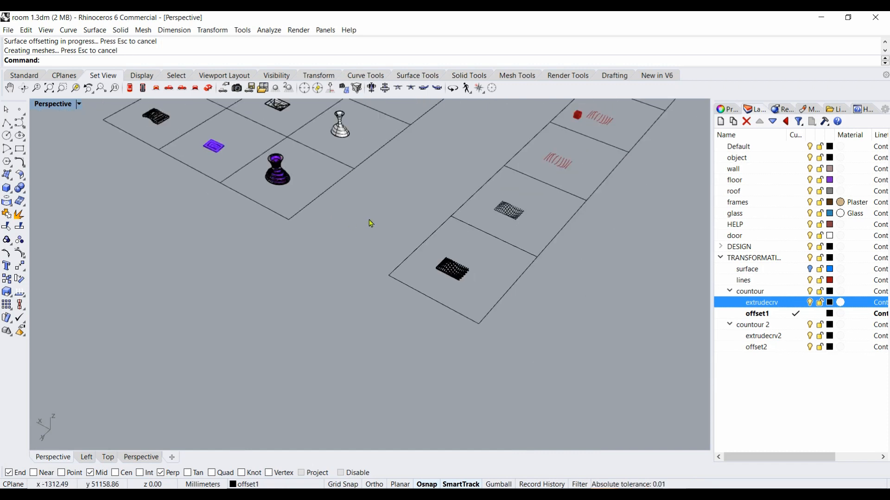
pyautogui.scroll(8, 269, 166)
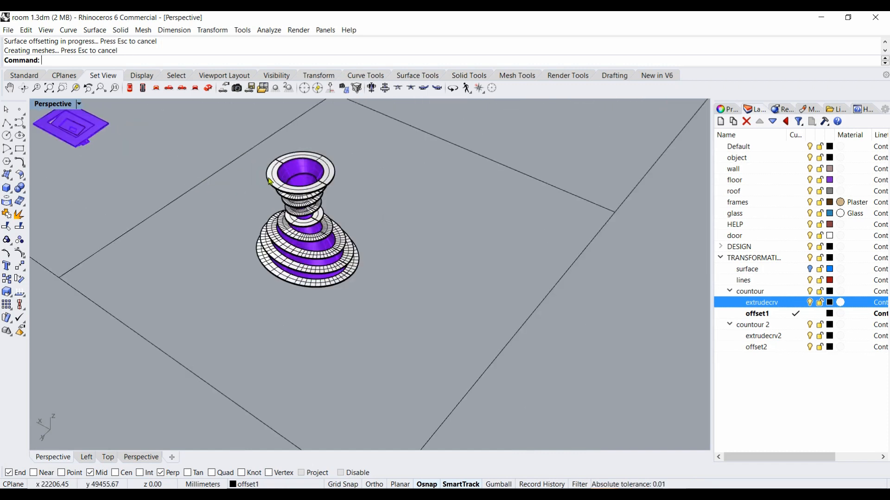
pyautogui.scroll(-5, 392, 216)
pyautogui.scroll(-3, 348, 260)
pyautogui.scroll(2, 431, 203)
pyautogui.scroll(-3, 430, 203)
pyautogui.scroll(3, 471, 140)
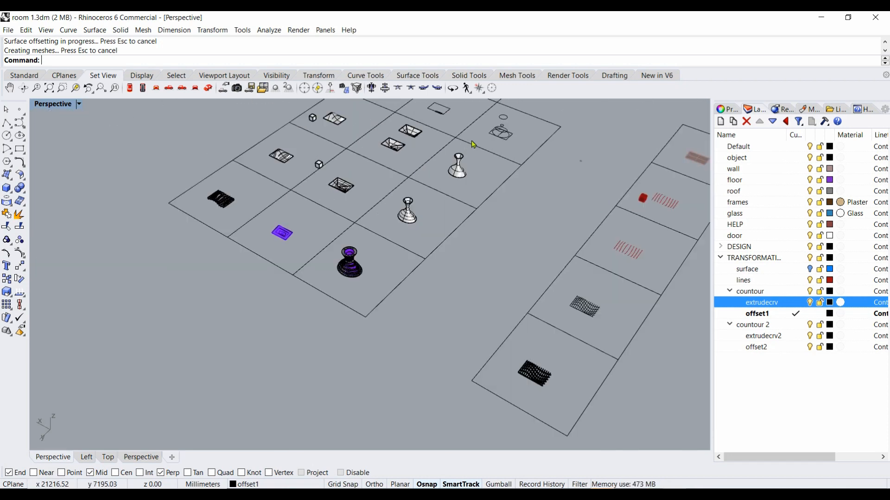
# Try reshaping the large ellipse inside the rectangle by moving two of its control points, and undo both moves.
pyautogui.scroll(-1, 565, 134)
pyautogui.scroll(8, 565, 134)
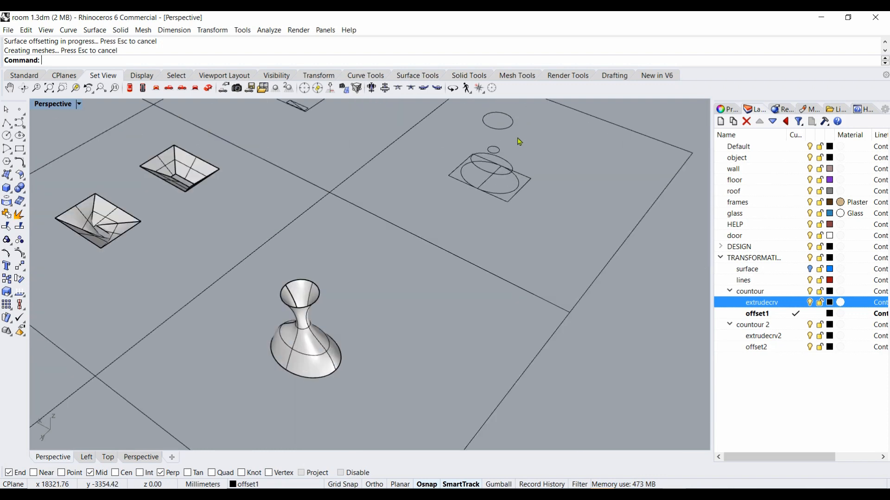
pyautogui.moveTo(510, 183); pyautogui.dragTo(493, 190, button='right')
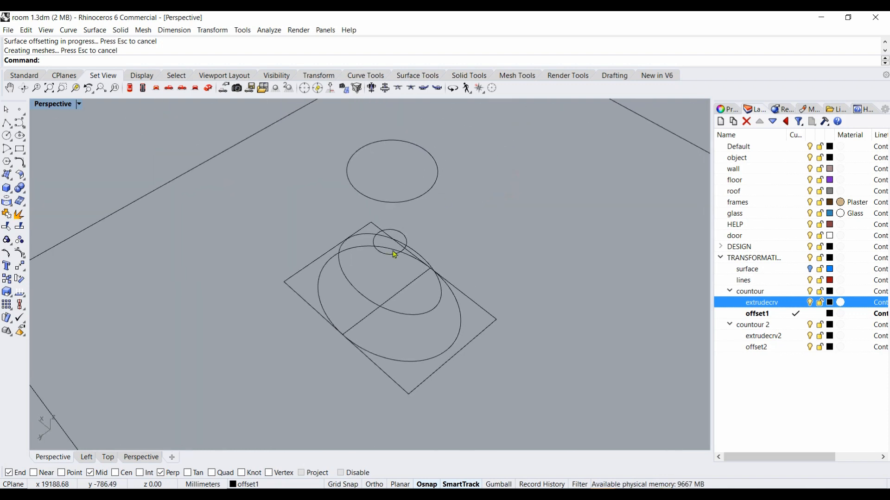
pyautogui.click(410, 361)
pyautogui.click(448, 351)
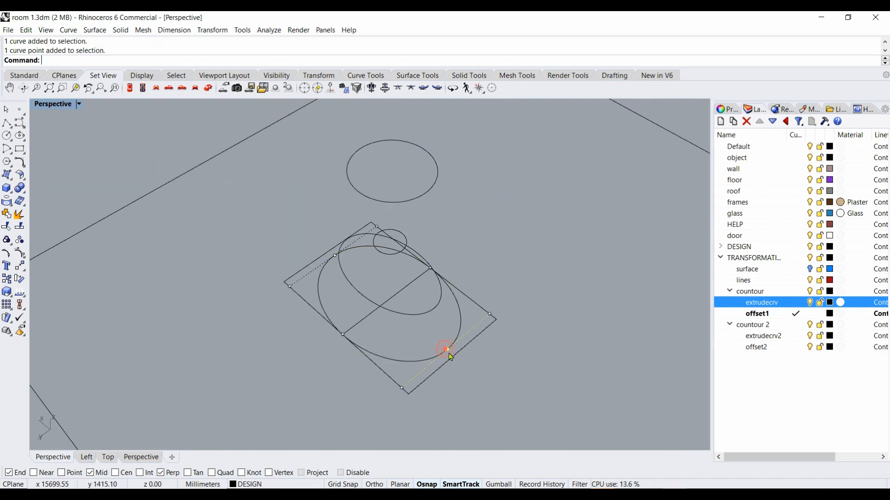
pyautogui.moveTo(448, 351); pyautogui.dragTo(419, 332)
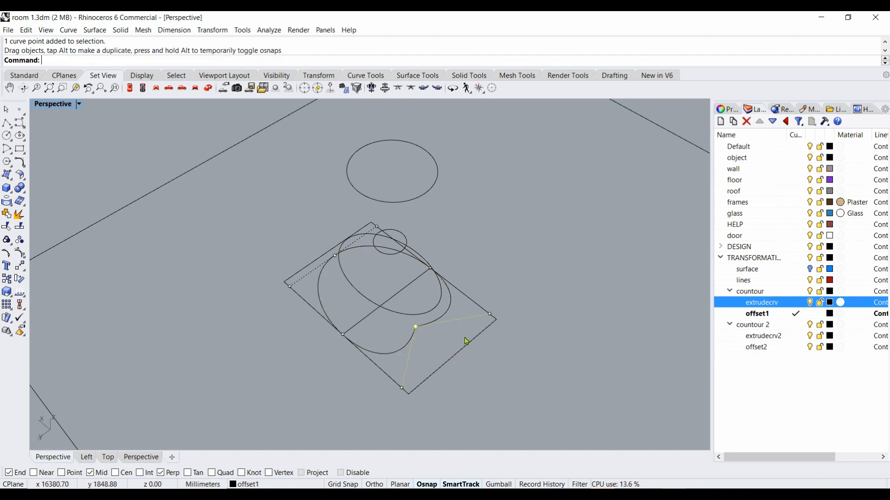
pyautogui.moveTo(497, 318); pyautogui.dragTo(460, 346)
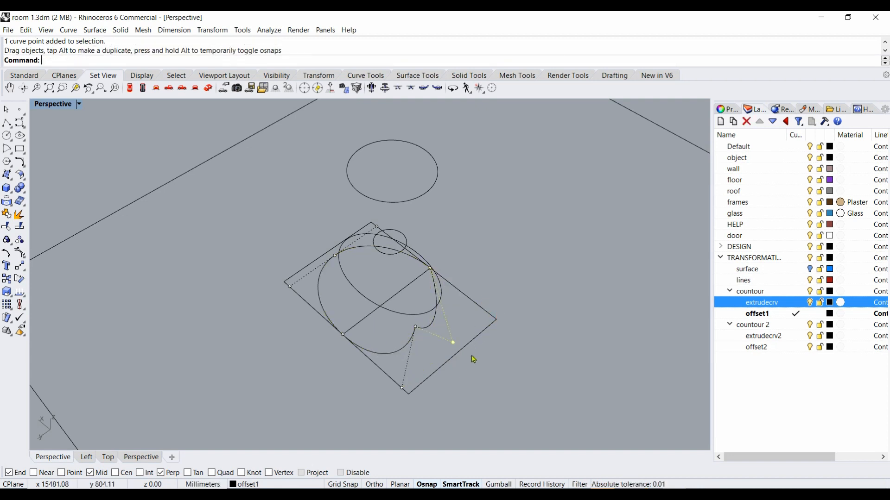
pyautogui.hotkey('ctrl', 'z')
pyautogui.hotkey('ctrl', 'z')
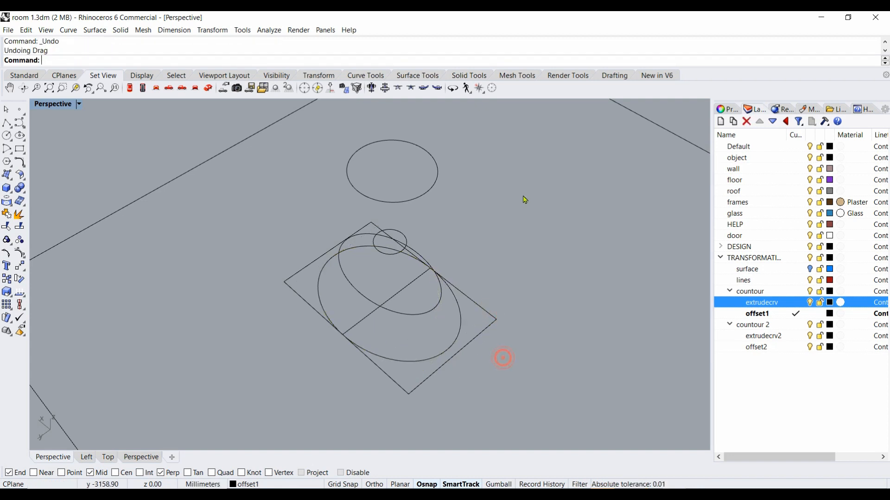
# Examine the lofted vases, twisted rectangular funnels and other variants in the grid of design cells.
pyautogui.scroll(-5, 524, 199)
pyautogui.scroll(1, 329, 350)
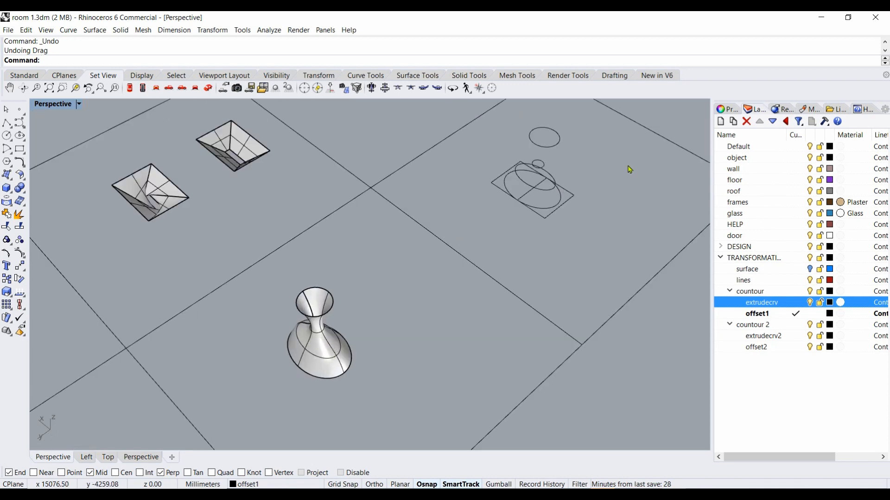
pyautogui.scroll(-5, 506, 180)
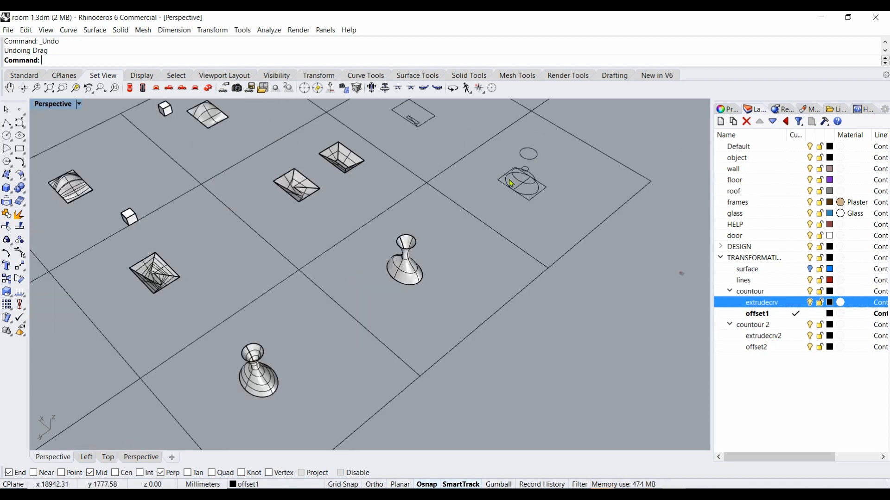
pyautogui.scroll(1, 295, 227)
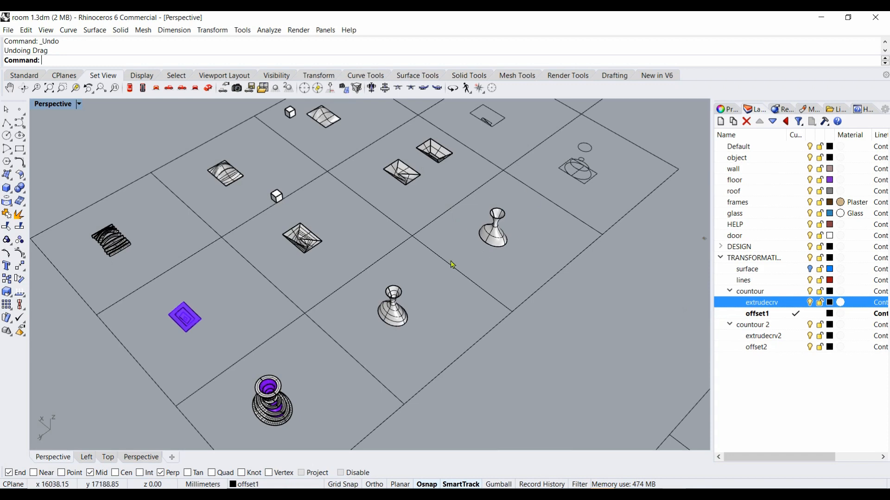
pyautogui.scroll(1, 386, 336)
pyautogui.scroll(1, 403, 317)
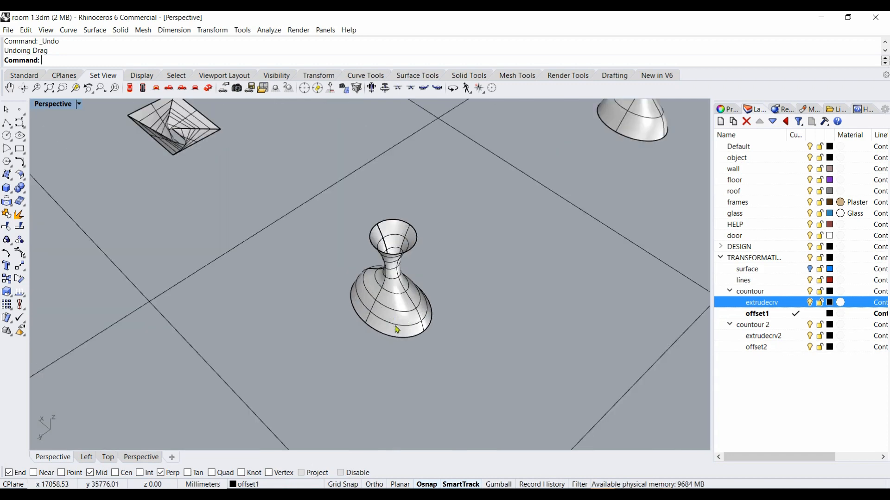
pyautogui.scroll(-3, 409, 258)
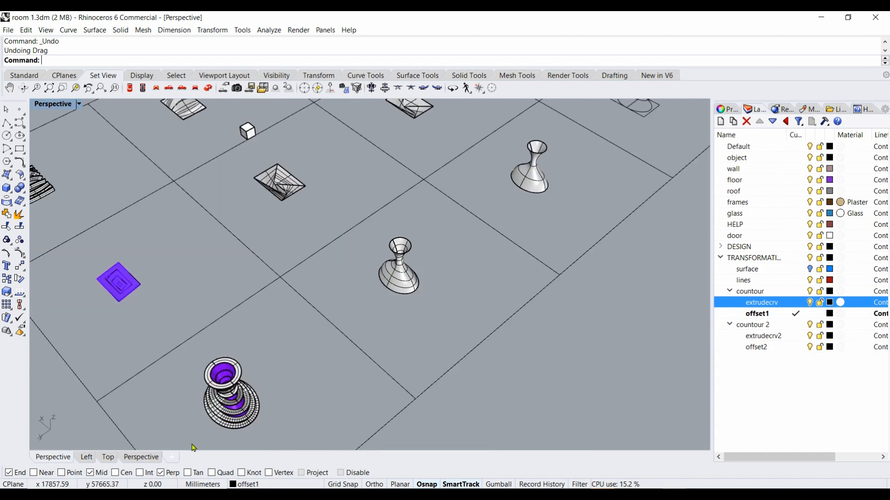
pyautogui.scroll(-3, 263, 371)
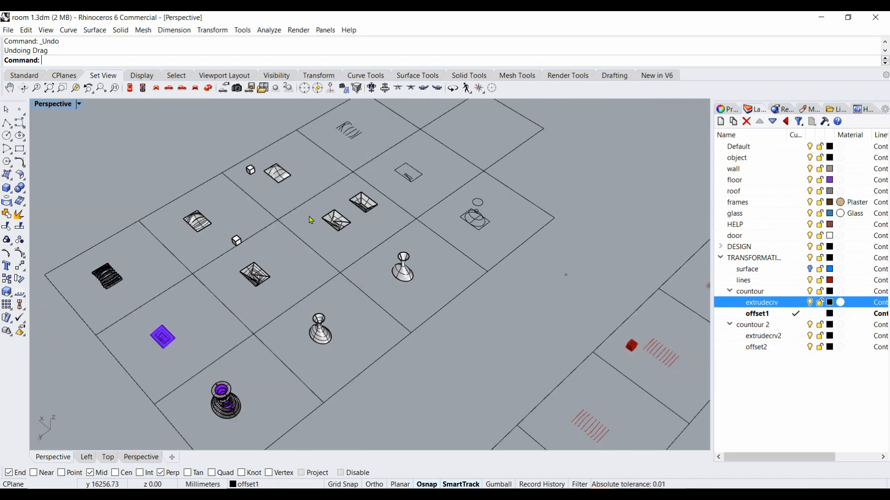
pyautogui.scroll(4, 258, 277)
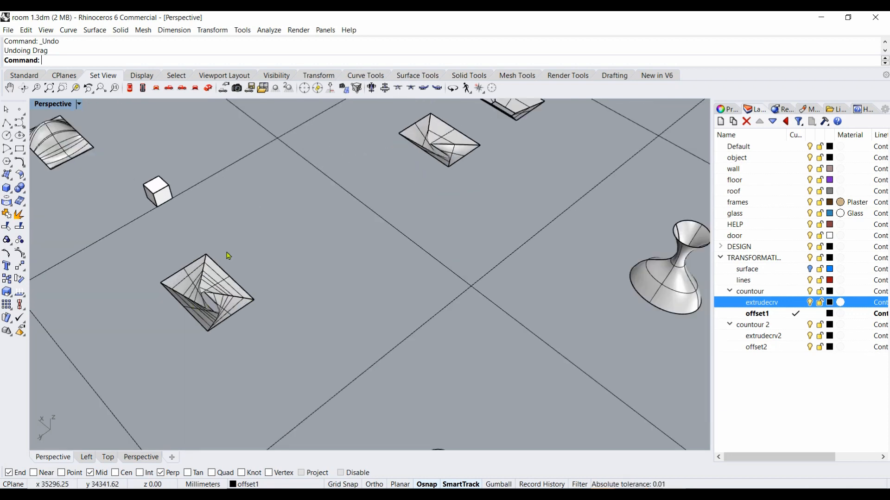
pyautogui.scroll(-3, 254, 298)
pyautogui.scroll(3, 426, 165)
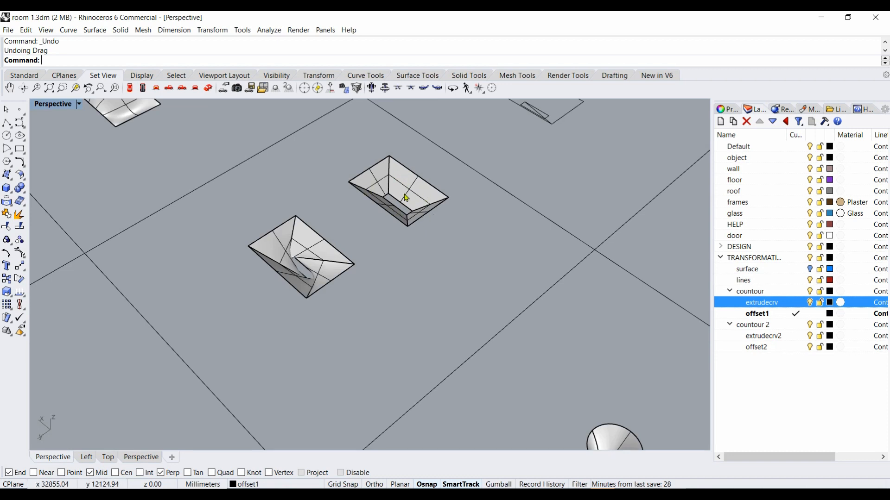
# Delete the diagonal line joining the small inner rectangle to the large outer rectangle beside the lofted funnels.
pyautogui.scroll(-2, 330, 243)
pyautogui.scroll(5, 542, 157)
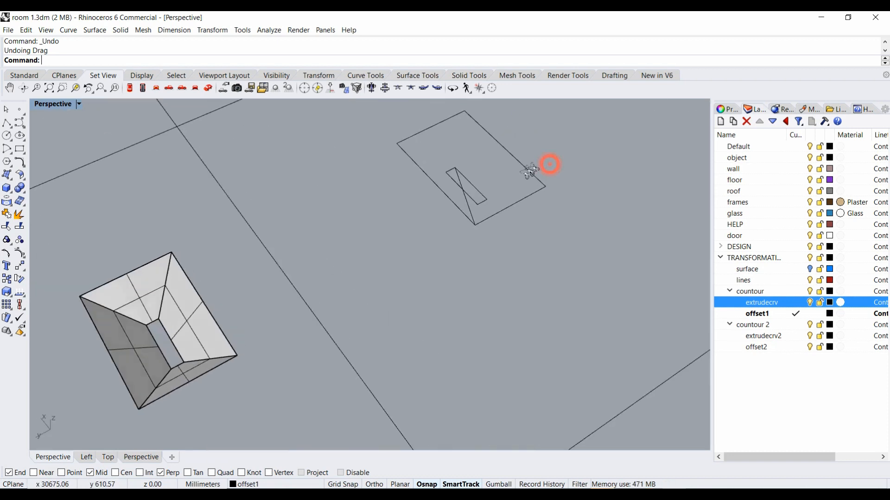
pyautogui.moveTo(533, 170); pyautogui.dragTo(452, 258, button='right')
pyautogui.click(446, 263)
pyautogui.press('Delete')
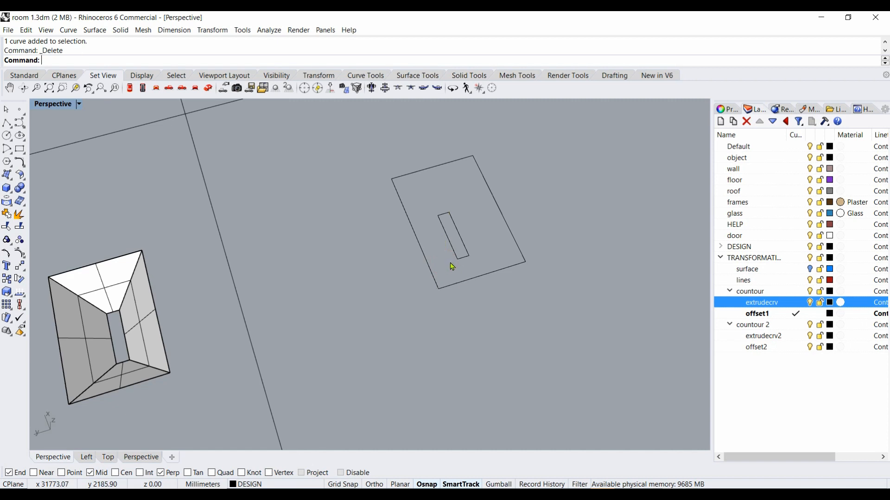
# Try a Loose loft between the small inner and large outer rectangles with the seam points unadjusted, and undo it.
pyautogui.moveTo(448, 296); pyautogui.dragTo(479, 286, button='right')
pyautogui.scroll(-3, 470, 234)
pyautogui.click(477, 227)
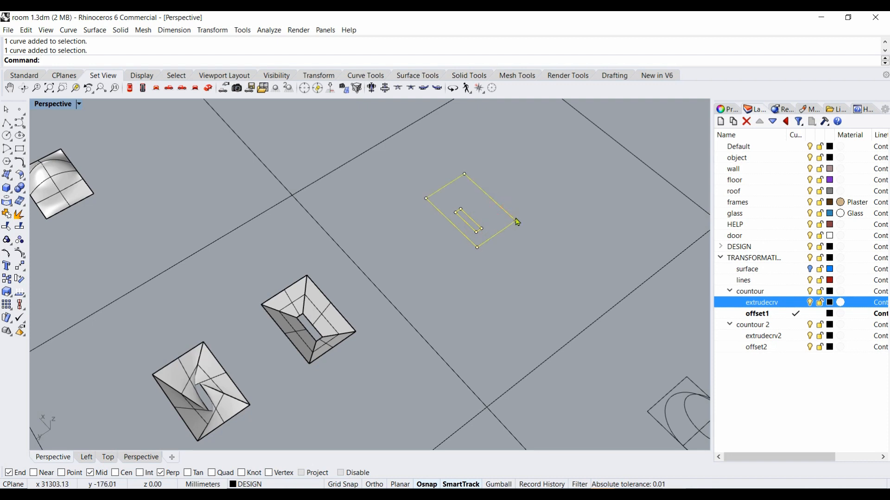
pyautogui.press('Return')
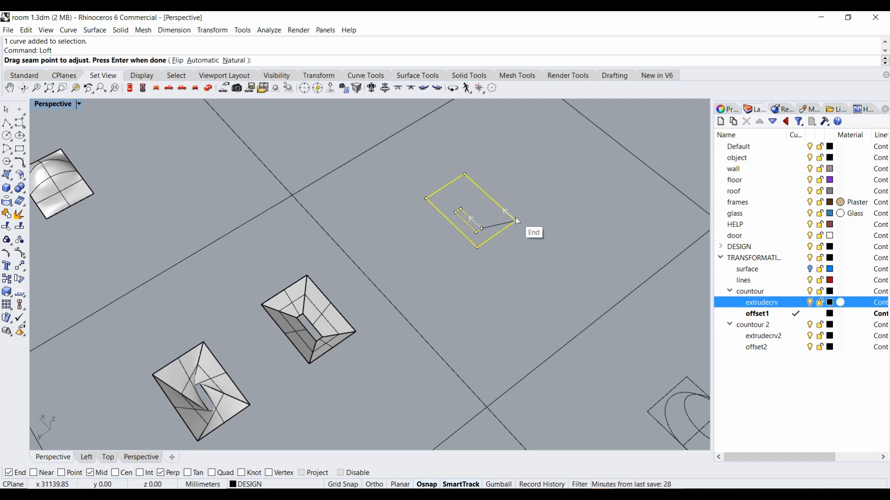
pyautogui.press('Return')
pyautogui.click(655, 363)
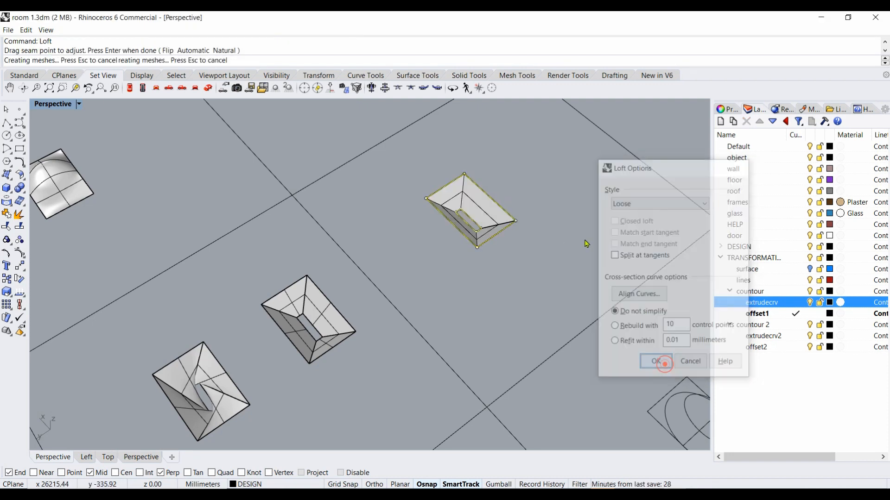
pyautogui.hotkey('ctrl', 'z')
# Loft the two rectangles in Loose style with the outer rectangle's seam point moved to the adjacent corner for a twisted funnel.
pyautogui.scroll(2, 504, 213)
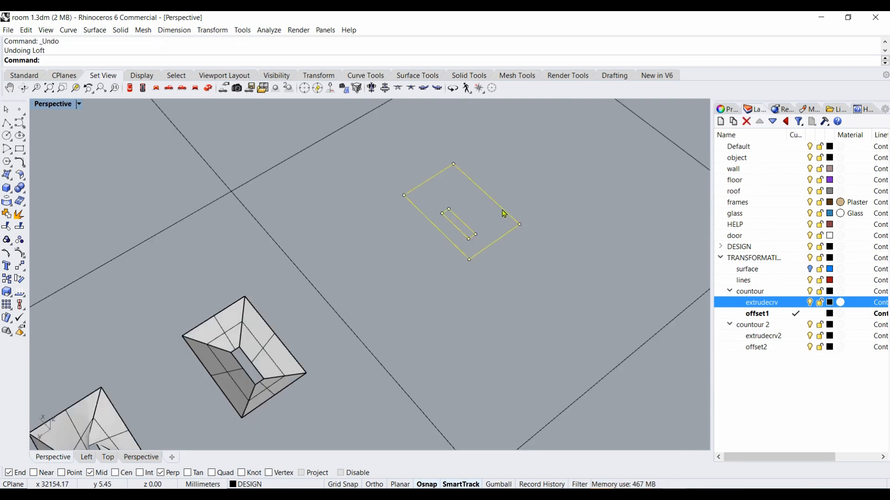
pyautogui.press('Return')
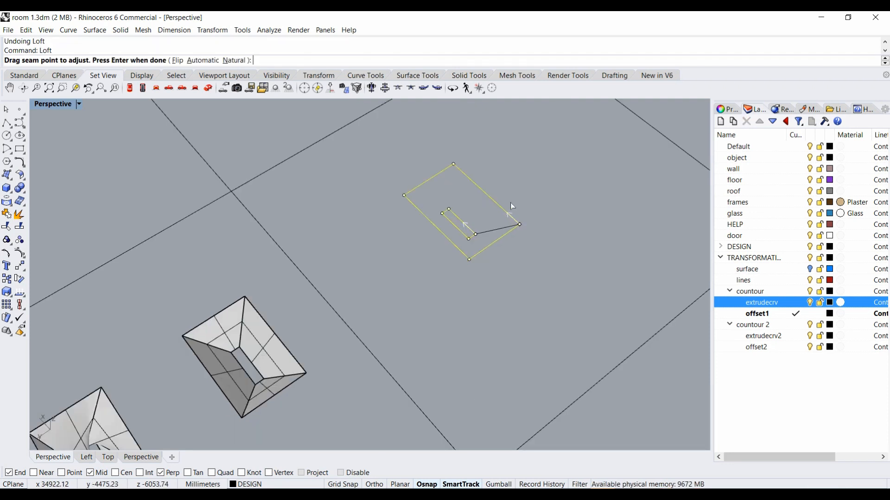
pyautogui.click(519, 223)
pyautogui.moveTo(507, 239); pyautogui.dragTo(469, 259)
pyautogui.moveTo(532, 239); pyautogui.dragTo(469, 259)
pyautogui.press('Return')
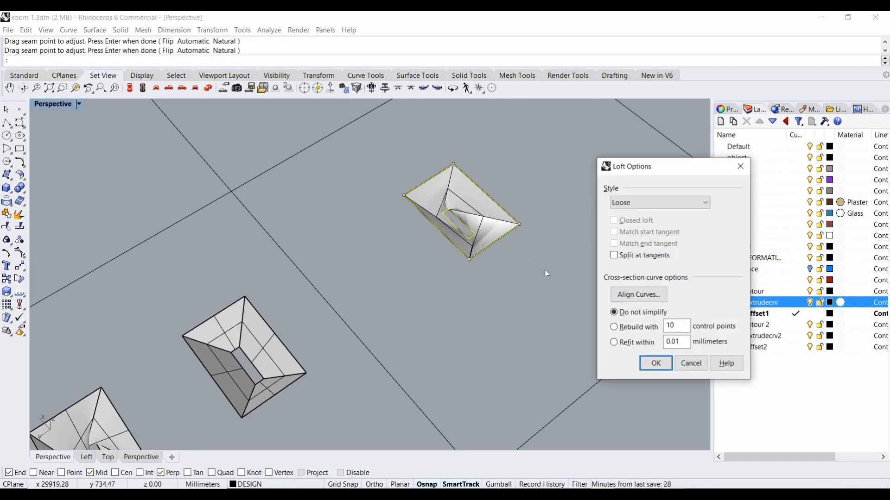
pyautogui.click(657, 366)
pyautogui.click(445, 276)
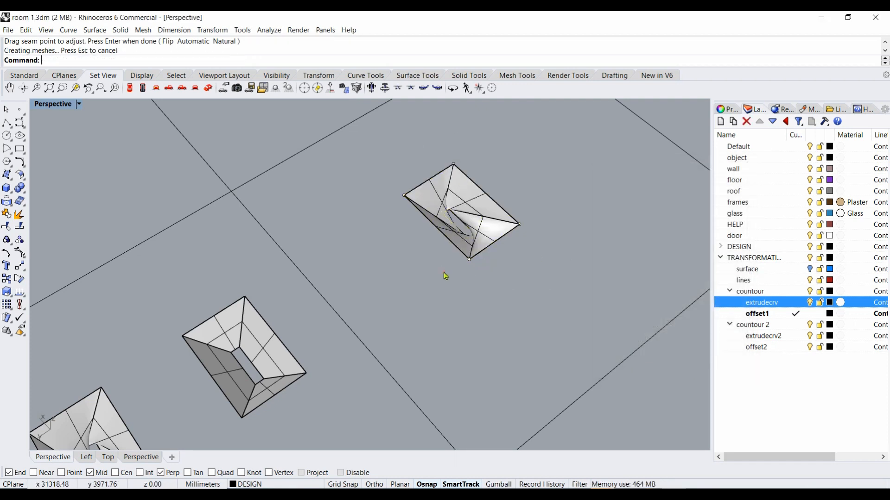
# Examine the lofted funnels in the design cells and the purple variant made of nested rectangular slabs.
pyautogui.scroll(-10, 463, 204)
pyautogui.scroll(2, 256, 329)
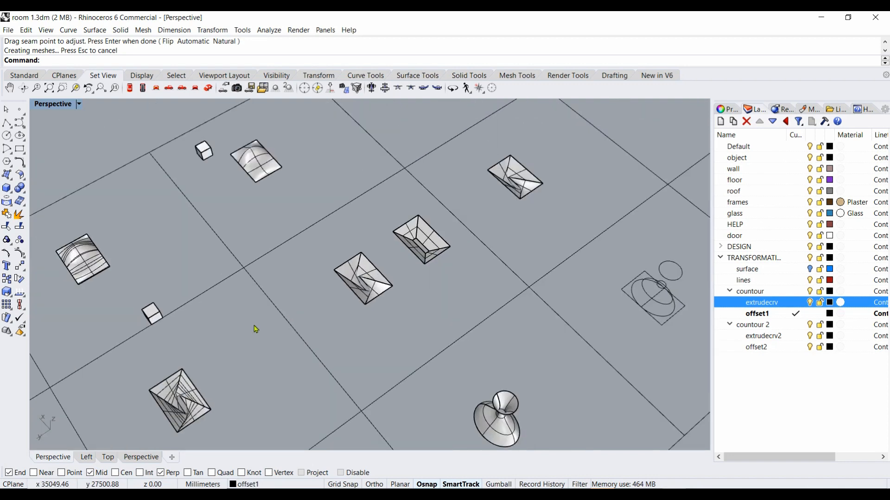
pyautogui.scroll(-5, 302, 309)
pyautogui.scroll(8, 180, 401)
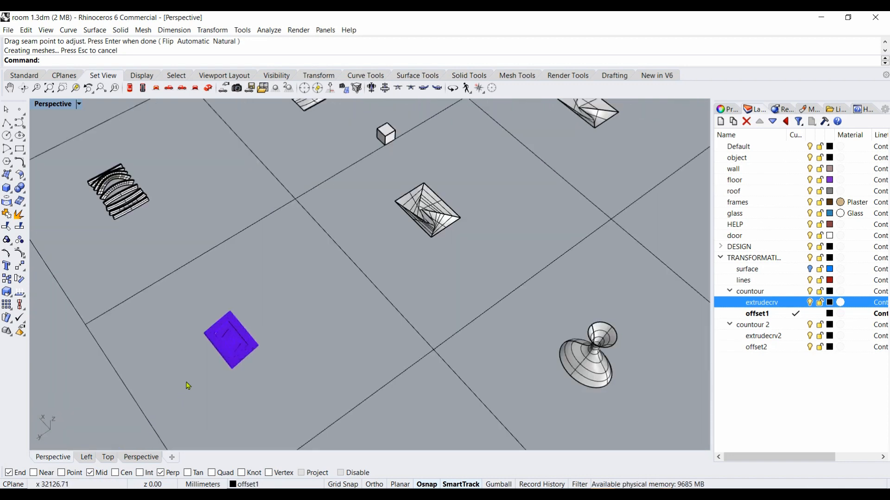
pyautogui.moveTo(218, 345); pyautogui.dragTo(242, 290, button='right')
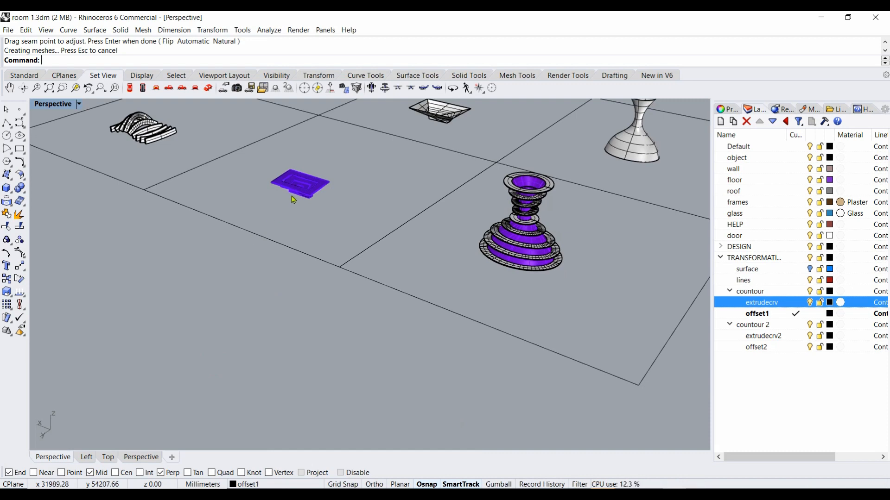
pyautogui.scroll(5, 294, 197)
pyautogui.scroll(3, 293, 196)
pyautogui.scroll(-3, 343, 176)
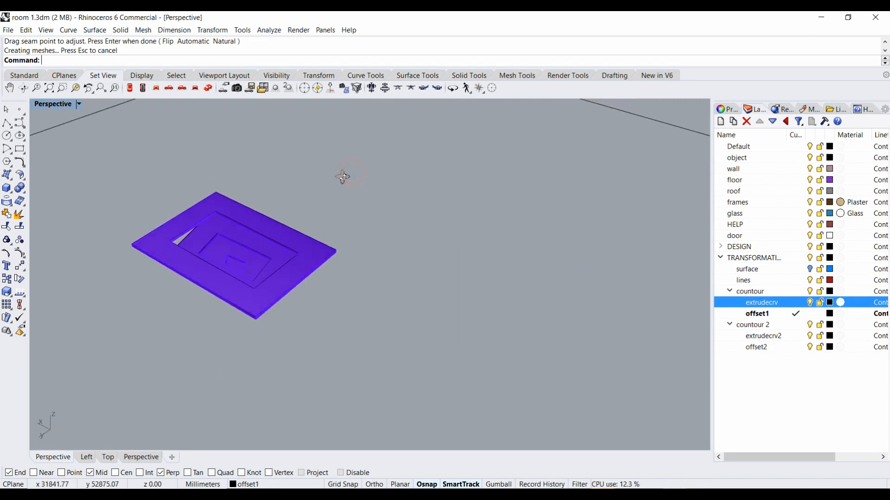
pyautogui.scroll(-5, 232, 258)
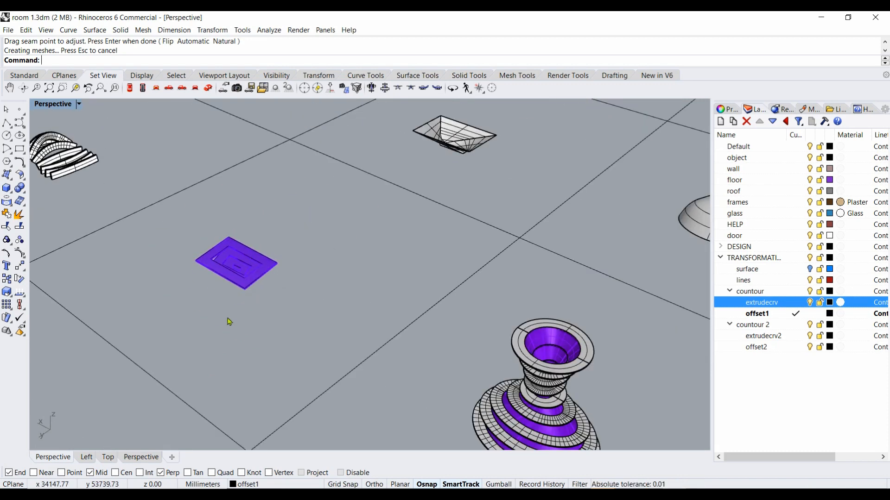
# Examine the full layout of design cells, and look closely at the solid crossing-rib grid in the end cell.
pyautogui.scroll(-3, 239, 267)
pyautogui.scroll(-3, 339, 218)
pyautogui.moveTo(340, 218); pyautogui.dragTo(378, 249, button='right')
pyautogui.scroll(-5, 378, 249)
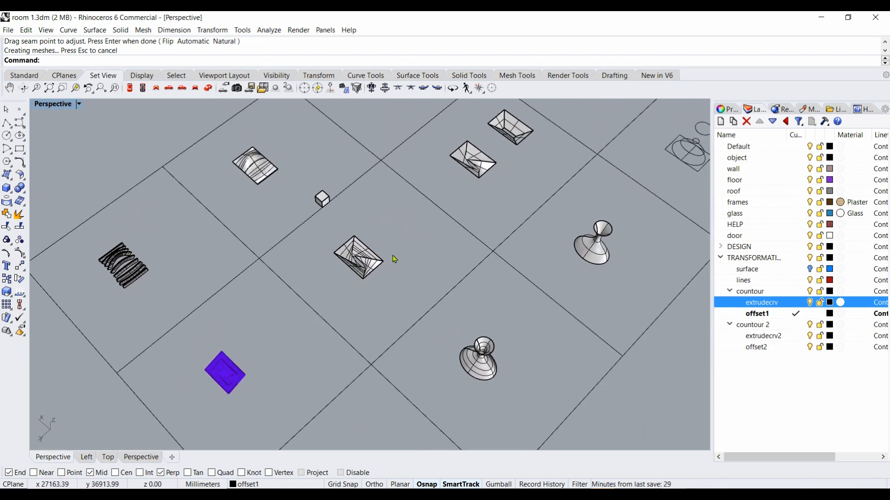
pyautogui.scroll(-3, 392, 258)
pyautogui.scroll(-1, 458, 220)
pyautogui.scroll(-1, 531, 270)
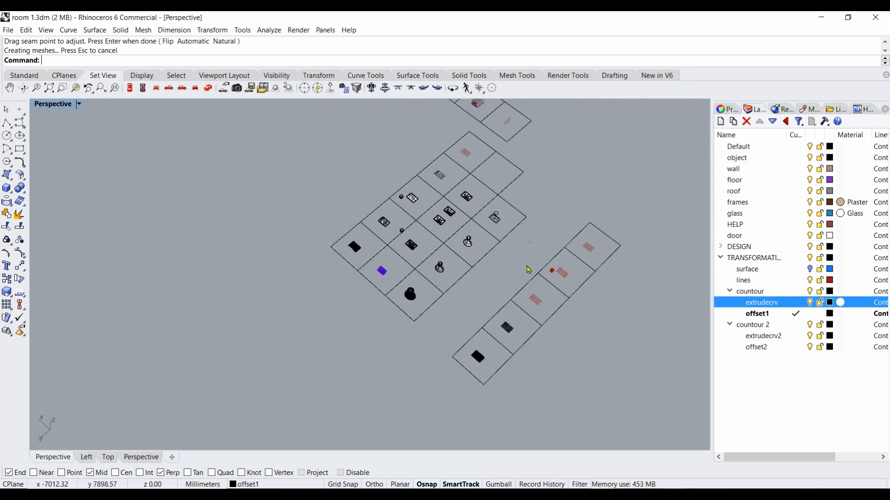
pyautogui.scroll(8, 533, 330)
pyautogui.scroll(4, 441, 380)
pyautogui.scroll(4, 515, 386)
pyautogui.scroll(-8, 348, 311)
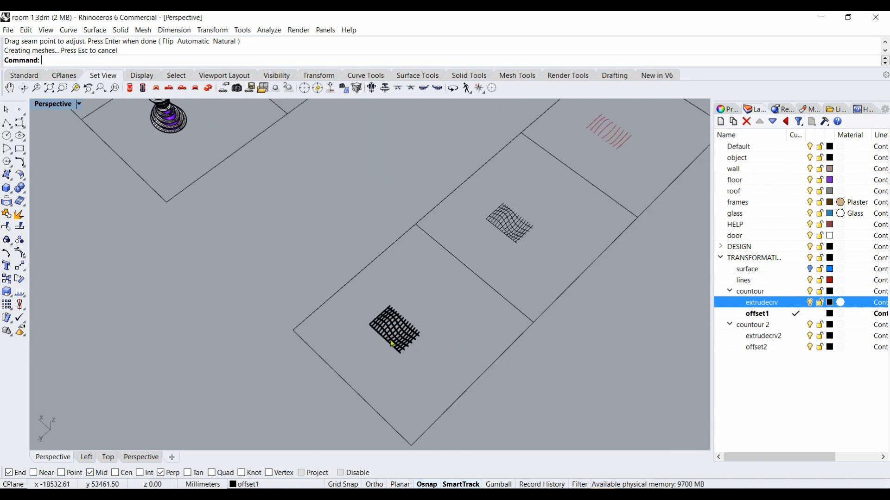
pyautogui.scroll(8, 391, 343)
pyautogui.moveTo(394, 345); pyautogui.dragTo(464, 346, button='right')
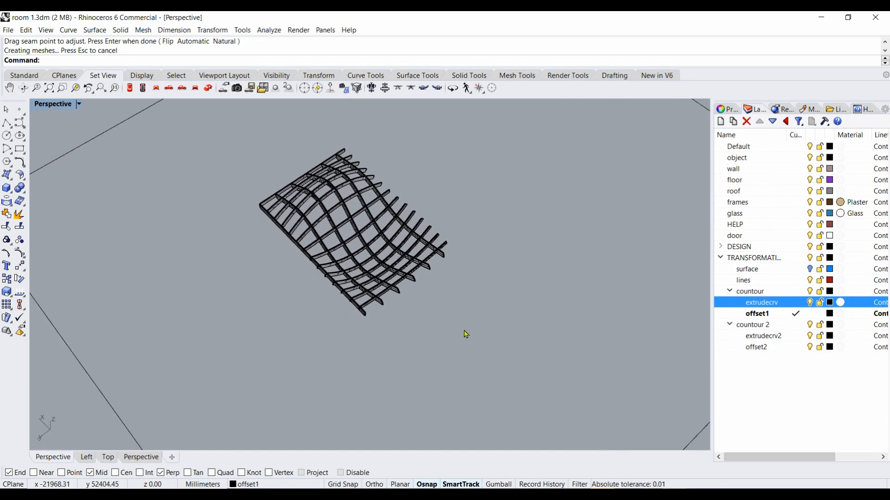